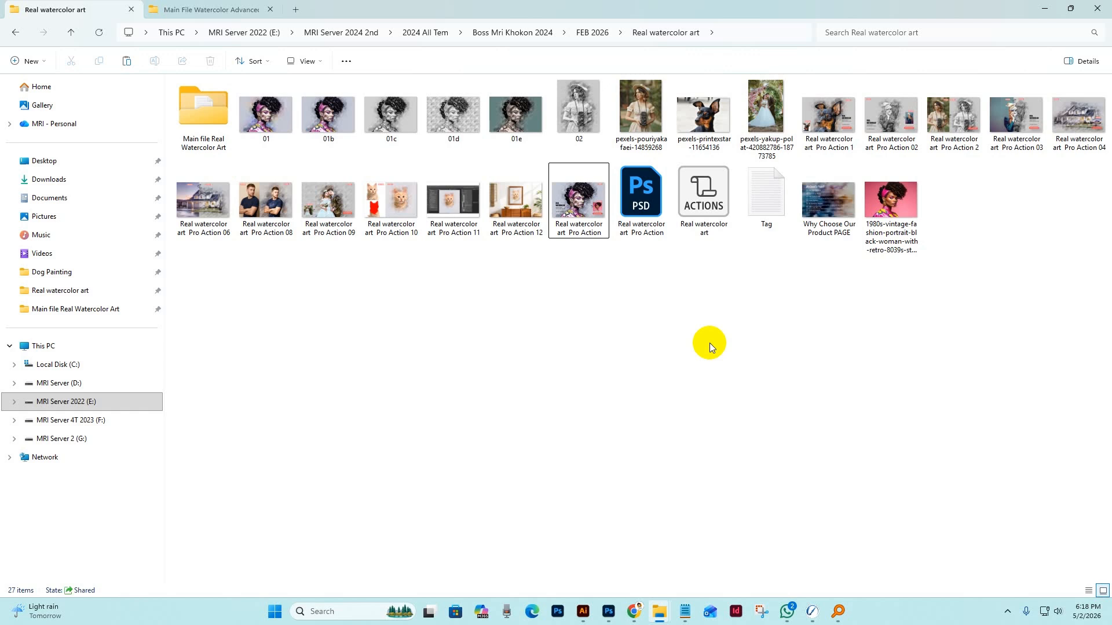
Preview the Real watercolor art Pro Action image and browse the other before-and-after samples of the effect in the folder.
double_click(575, 210)
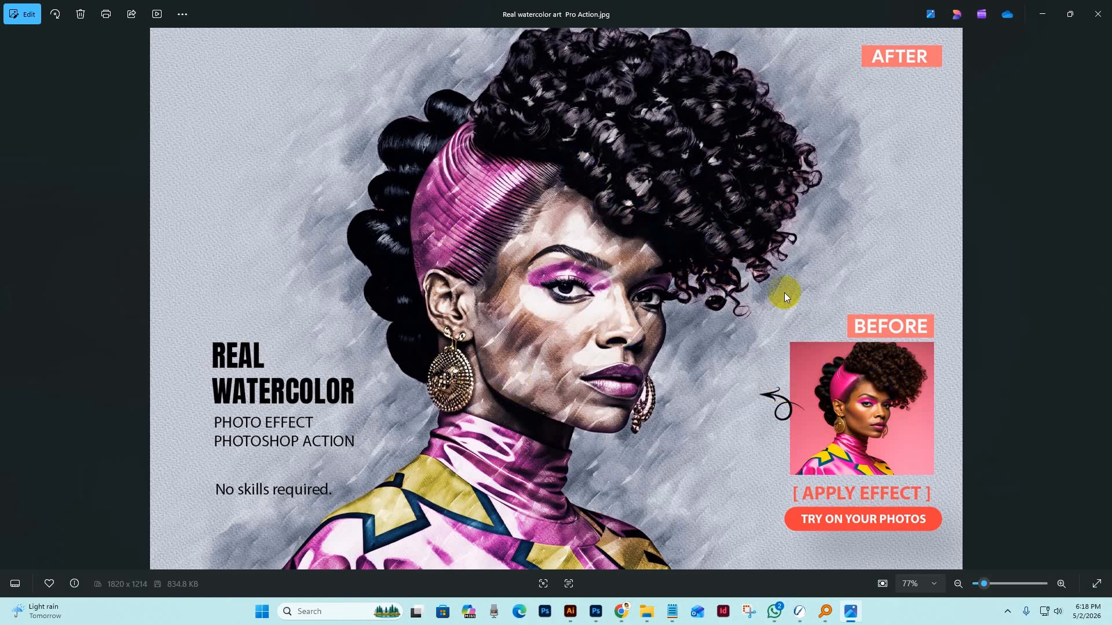
key("Right")
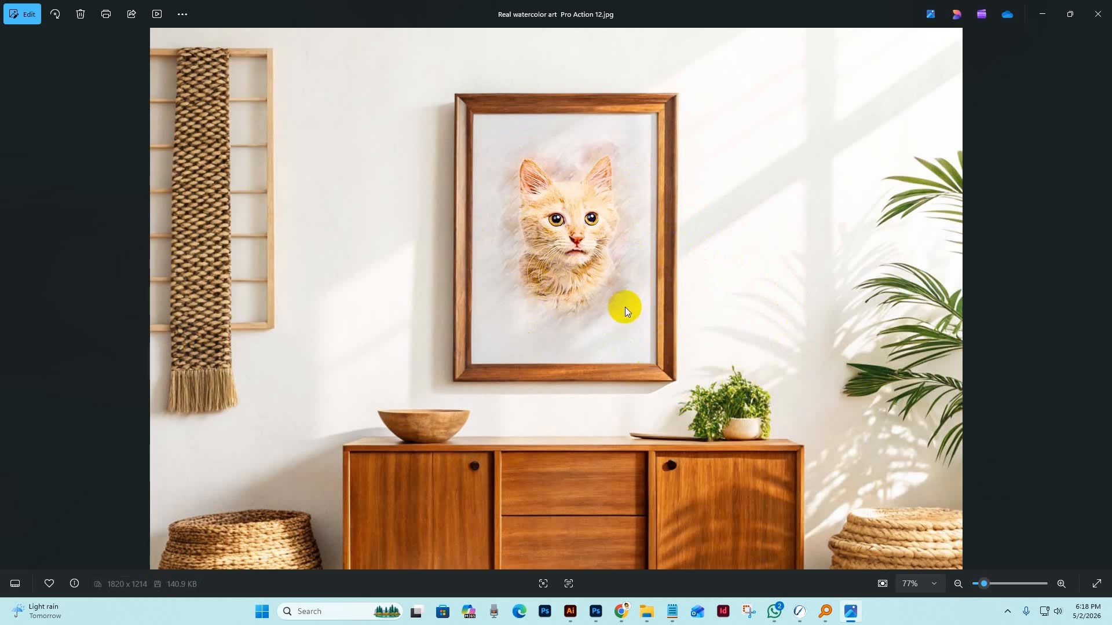
key("Left")
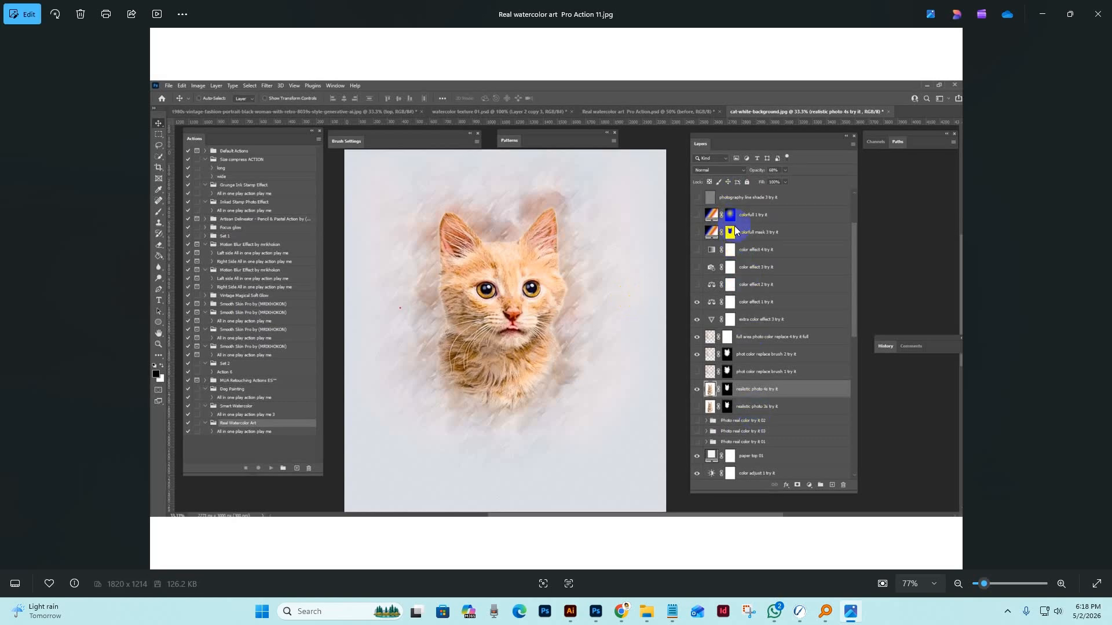
key("Left")
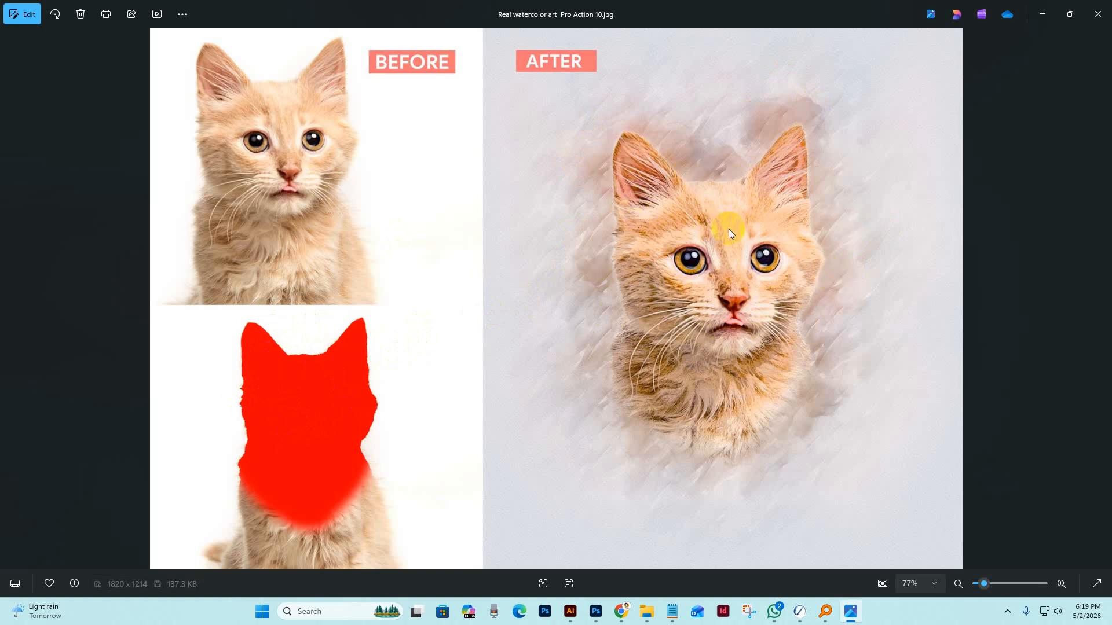
key("Right")
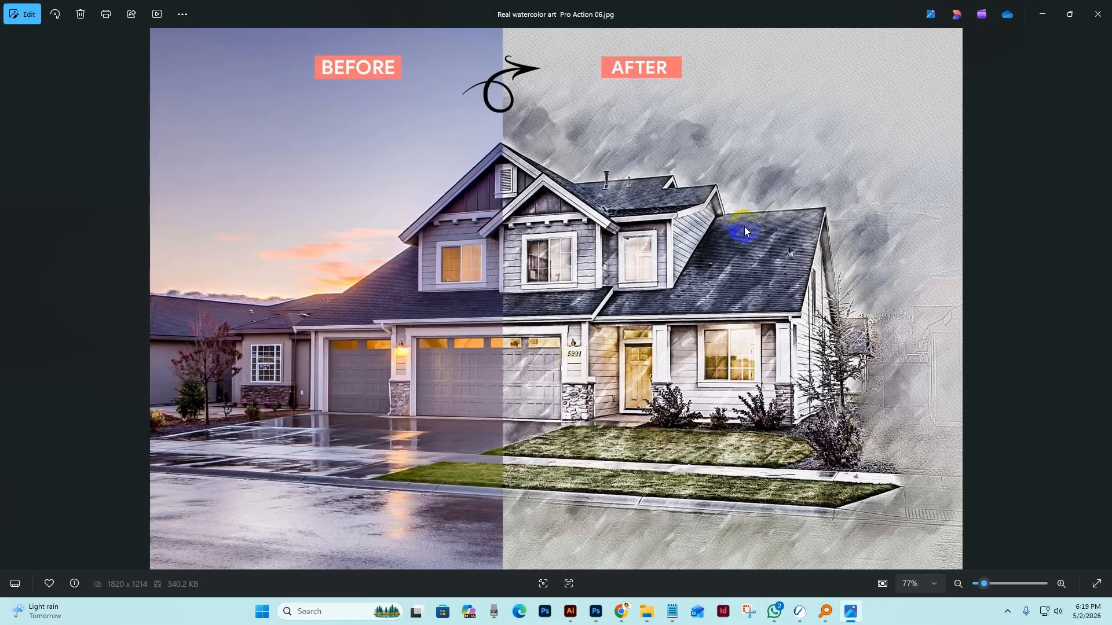
key("Right")
key("Right")
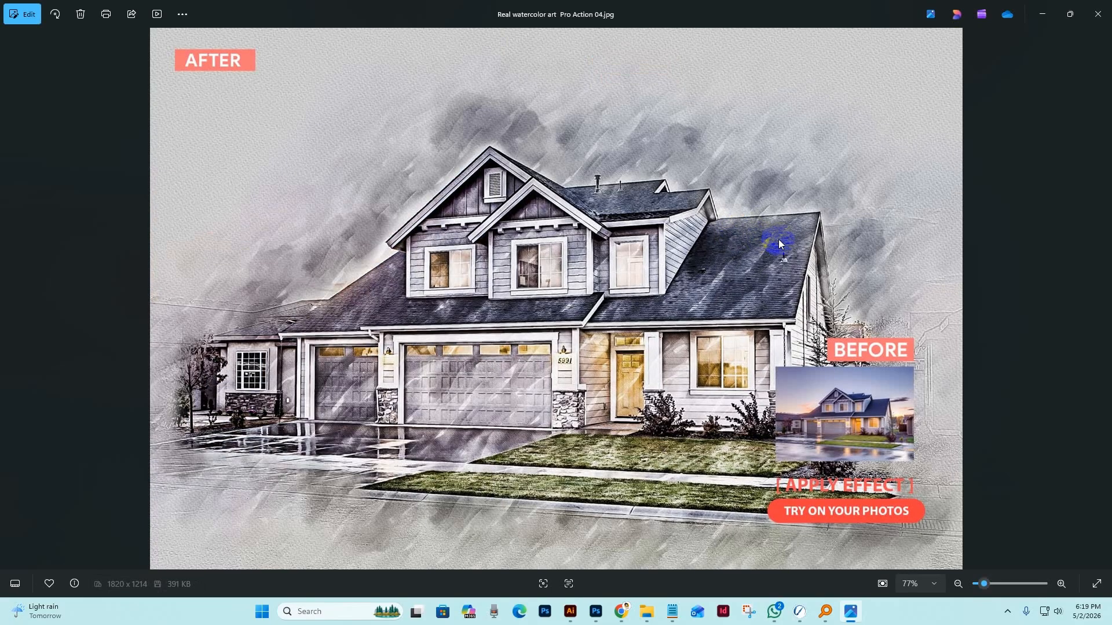
key("Right")
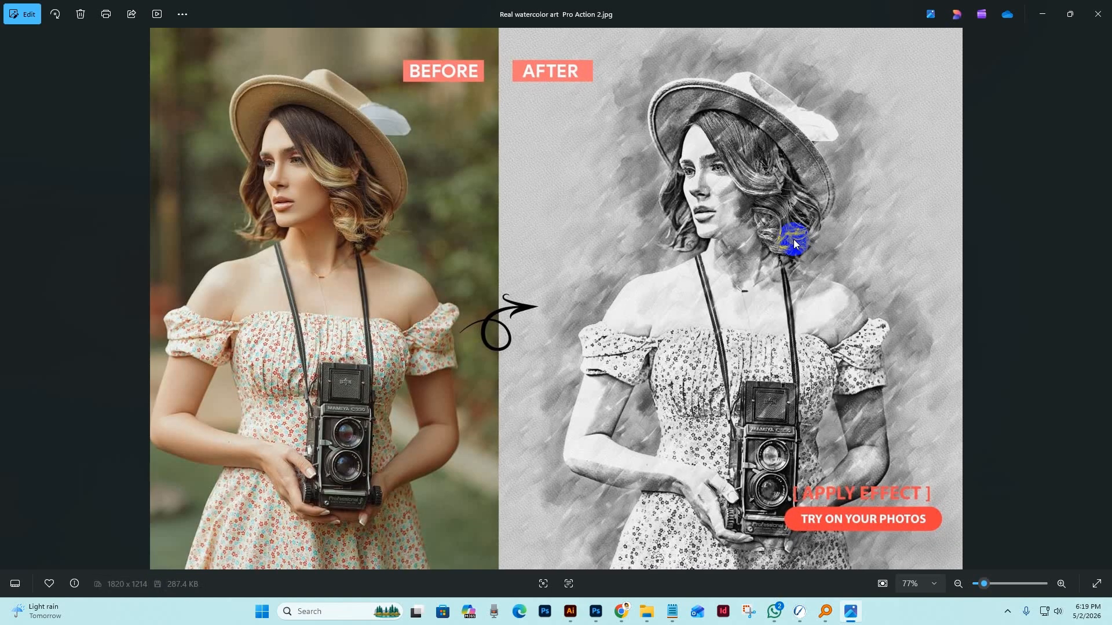
key("Right")
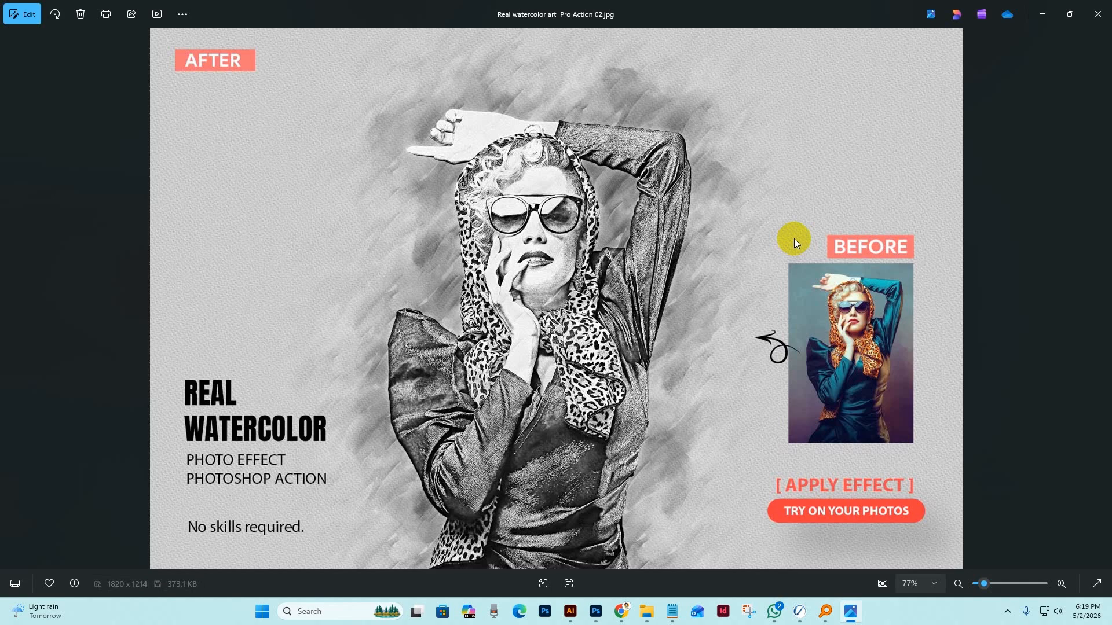
Browse on to 02.jpg and examine the effect's detail on the woman's face, hair and hat up close.
key("Right")
key("Right")
key("Right")
key("Right")
key("Right")
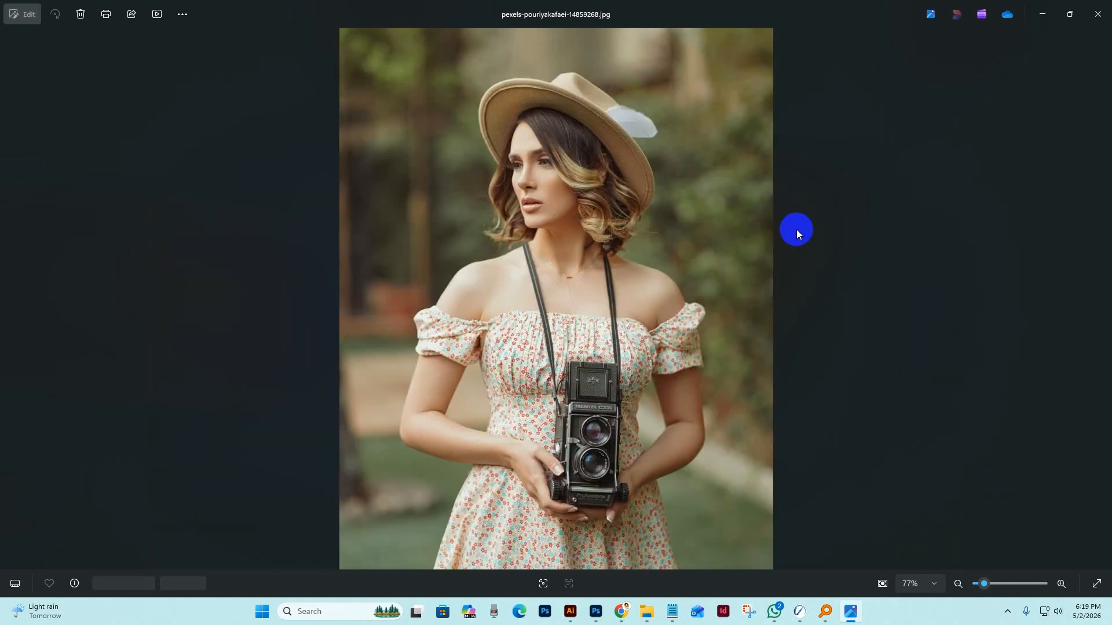
key("Right")
key("Right")
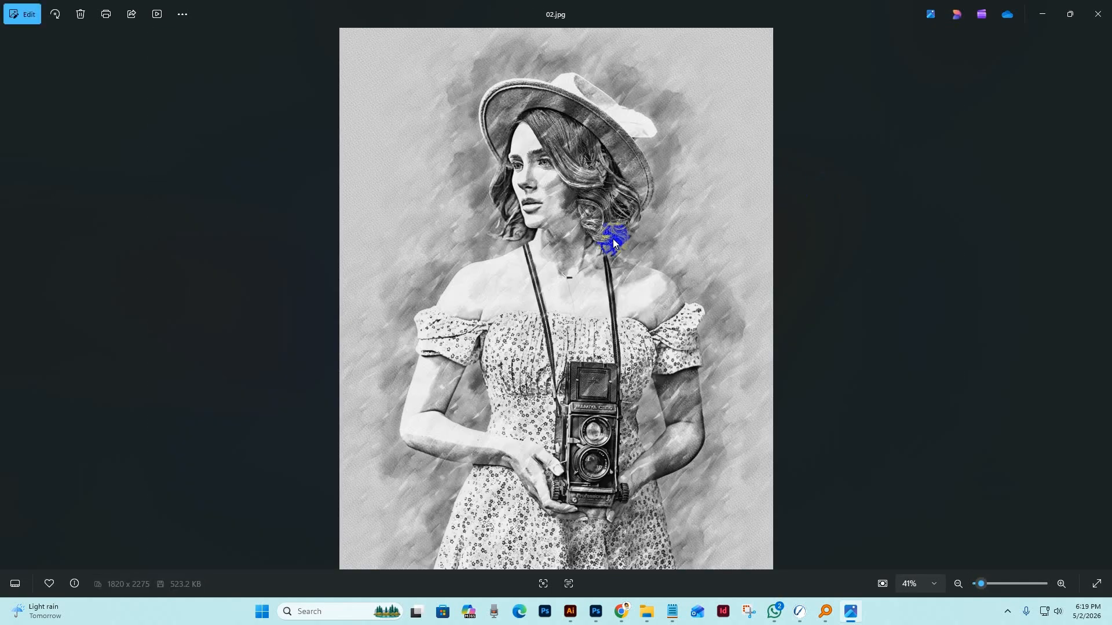
scroll(599, 222, "up", 3)
left_click_drag(602, 226, 639, 363)
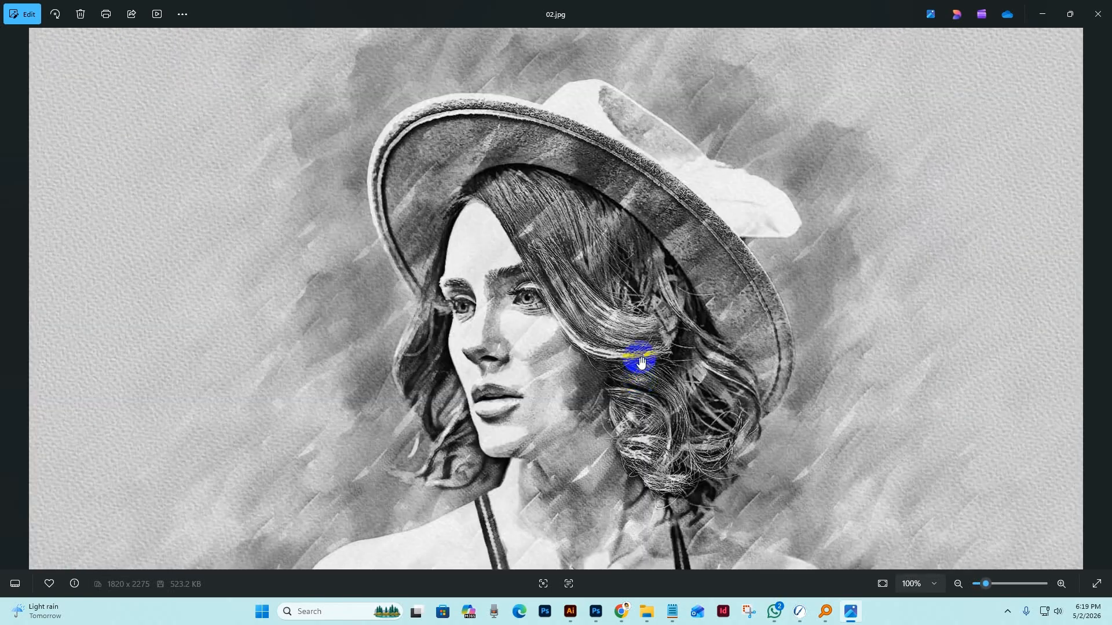
scroll(639, 362, "down", 5)
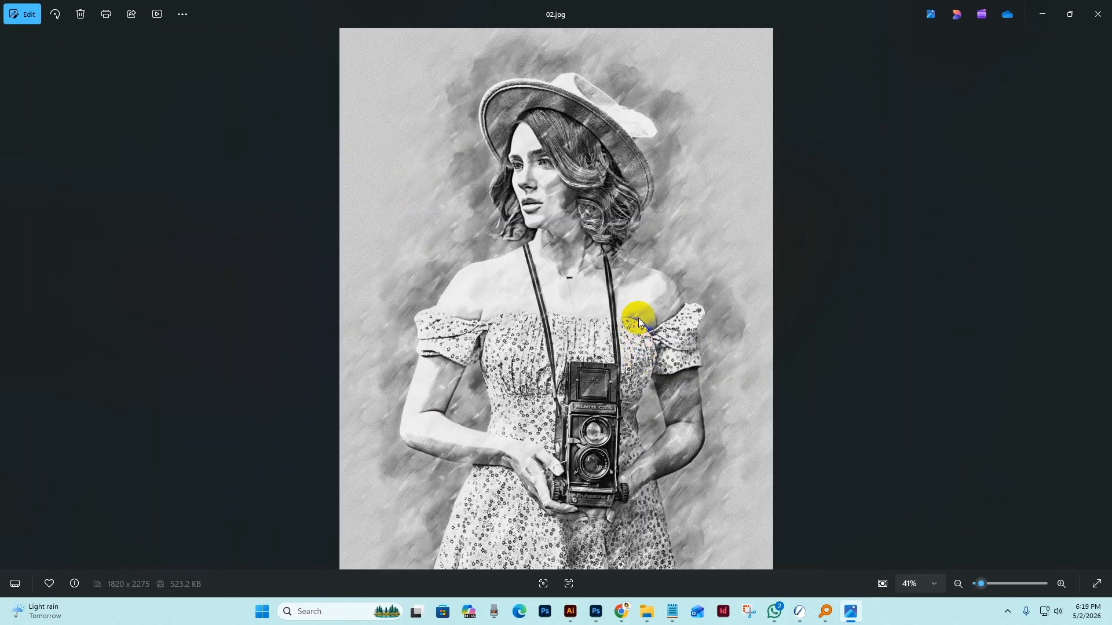
Compare the portrait variations from 01e.jpg back to 01.jpg and close the image viewer.
key("Left")
key("Right")
key("Left")
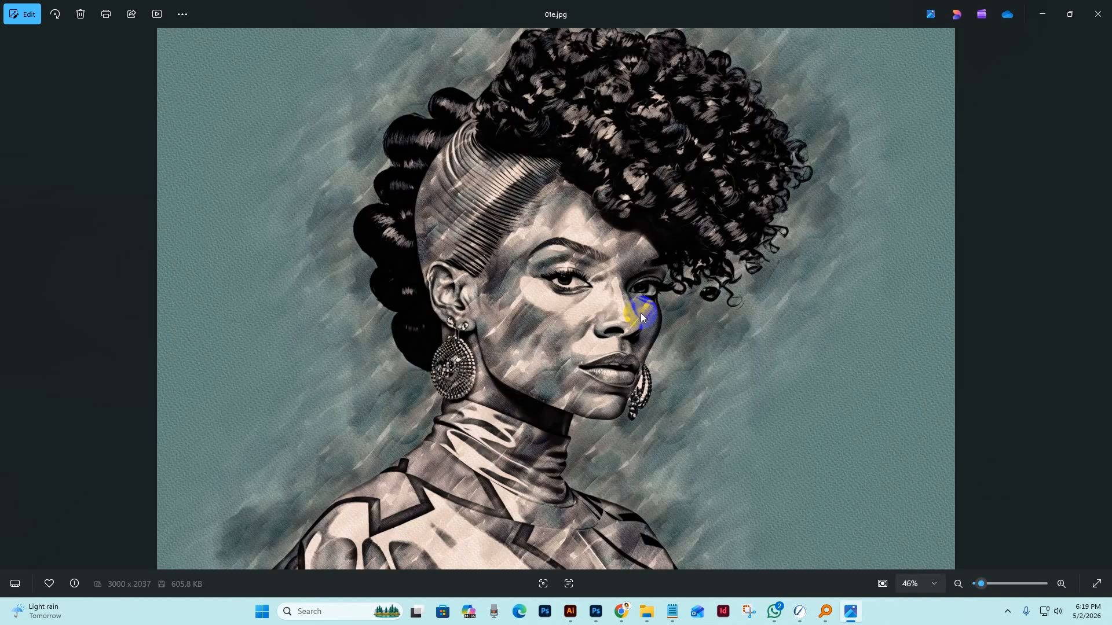
key("Left")
key("Left")
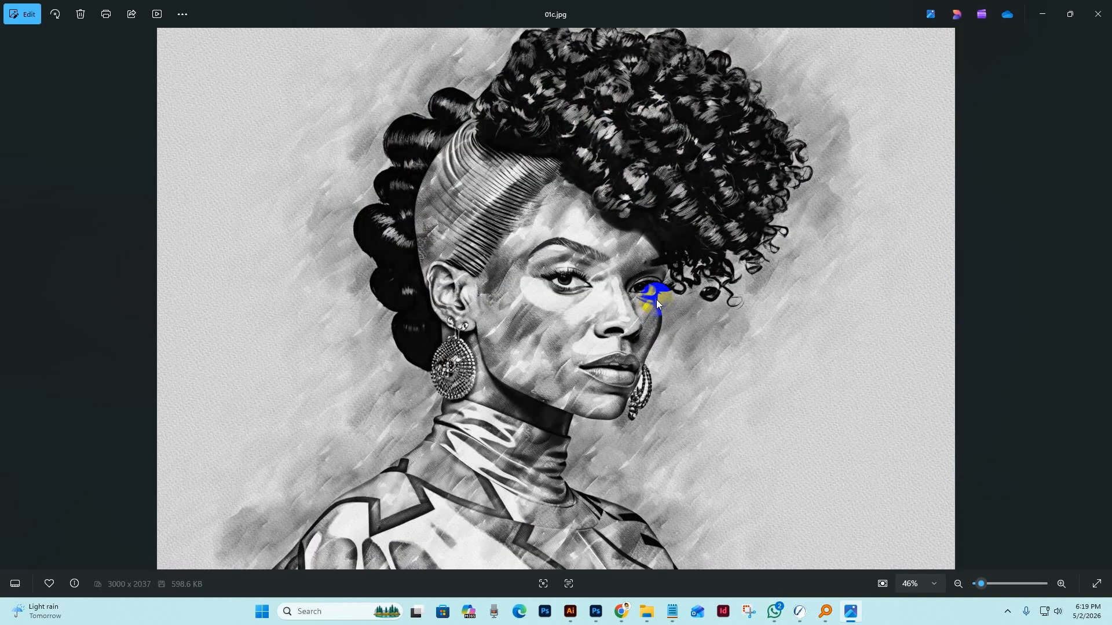
key("Left")
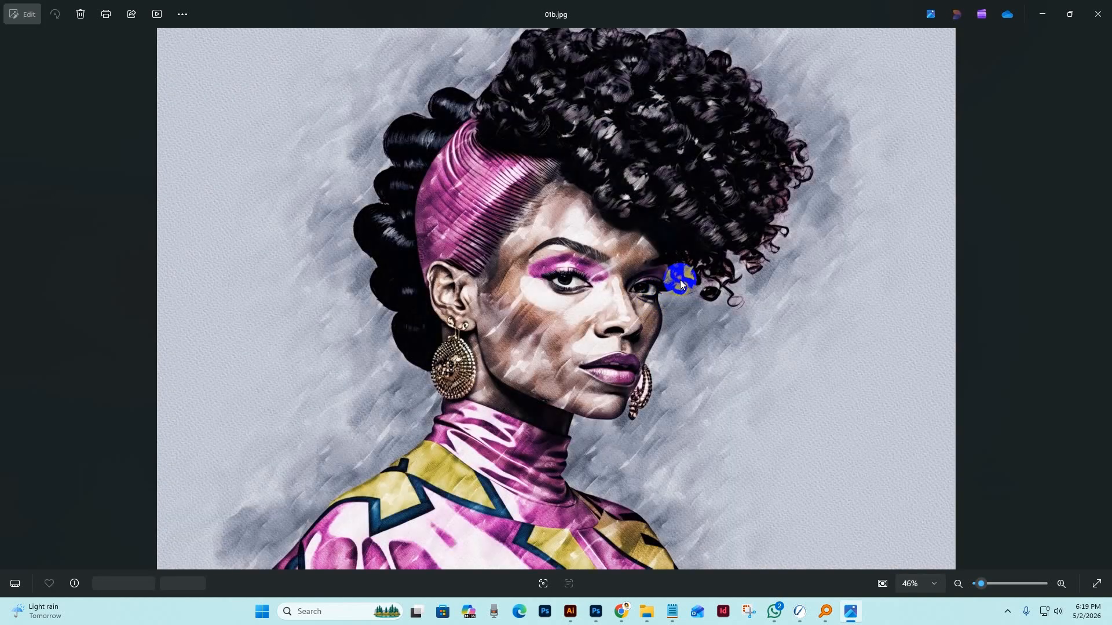
key("Left")
key("Left")
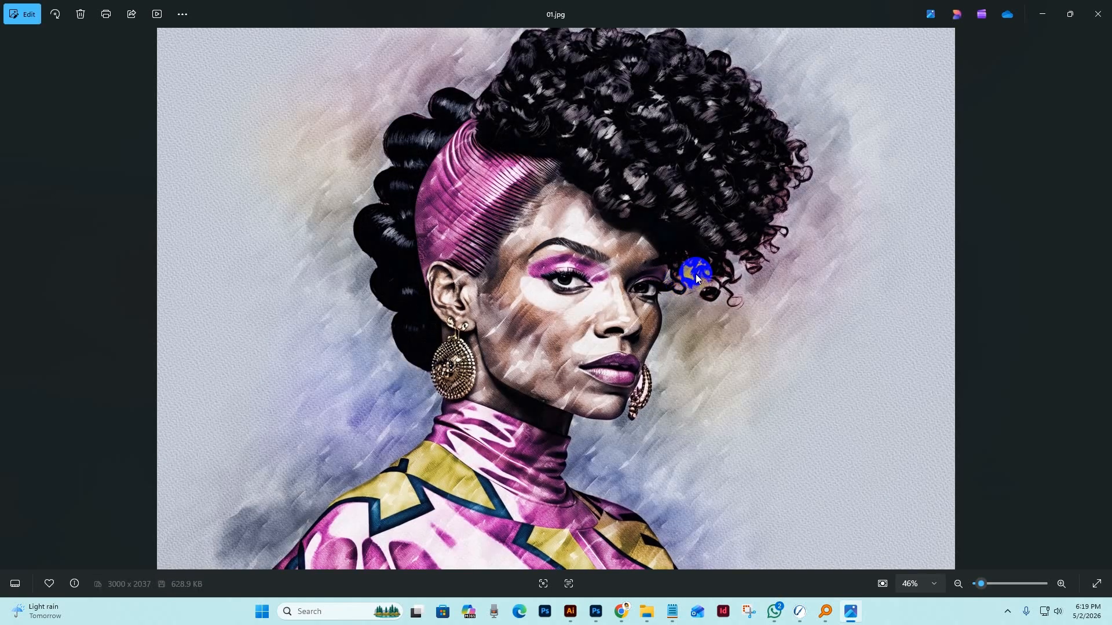
left_click(1097, 14)
Open the Main file Real Watercolor Art folder and review its brushes, help, patterns, preview image and actions files.
double_click(218, 128)
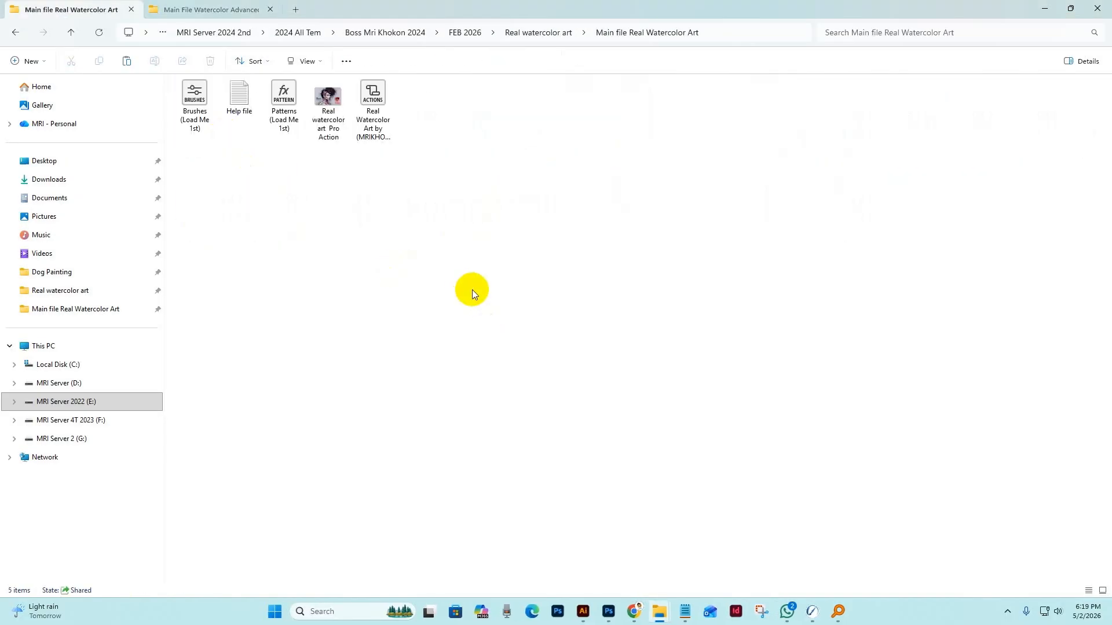
left_click(210, 126)
left_click(241, 105)
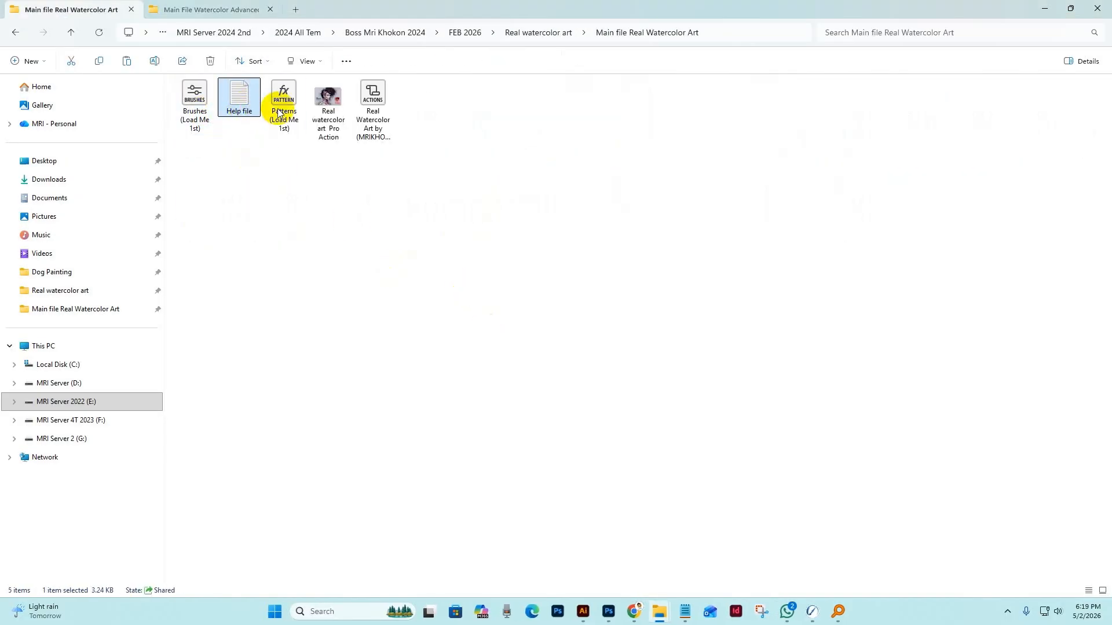
left_click(280, 112)
left_click(325, 104)
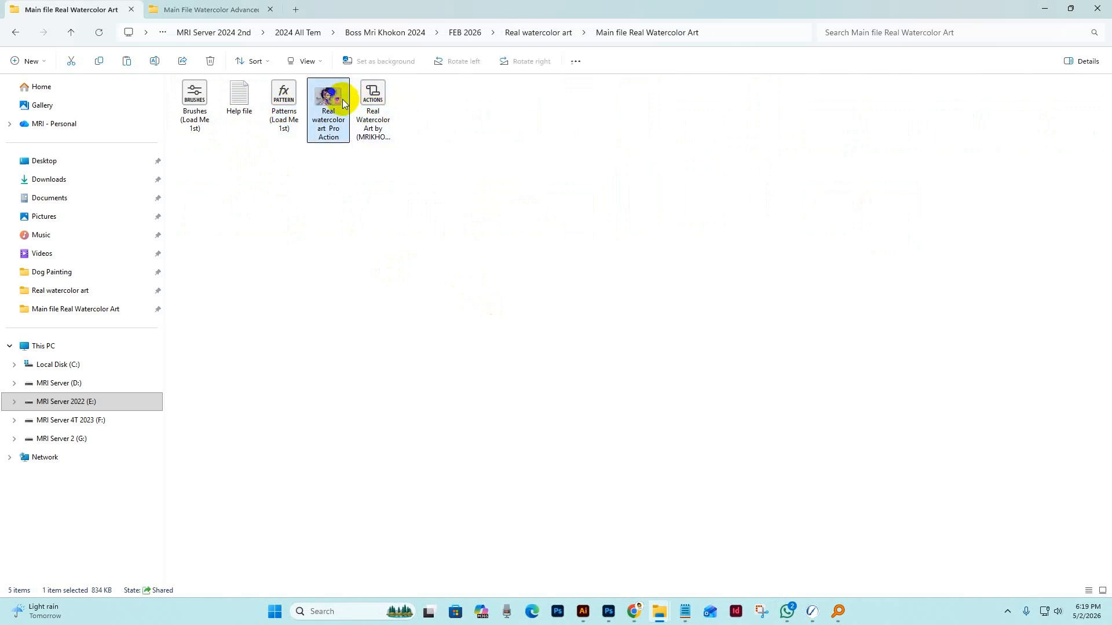
left_click(388, 103)
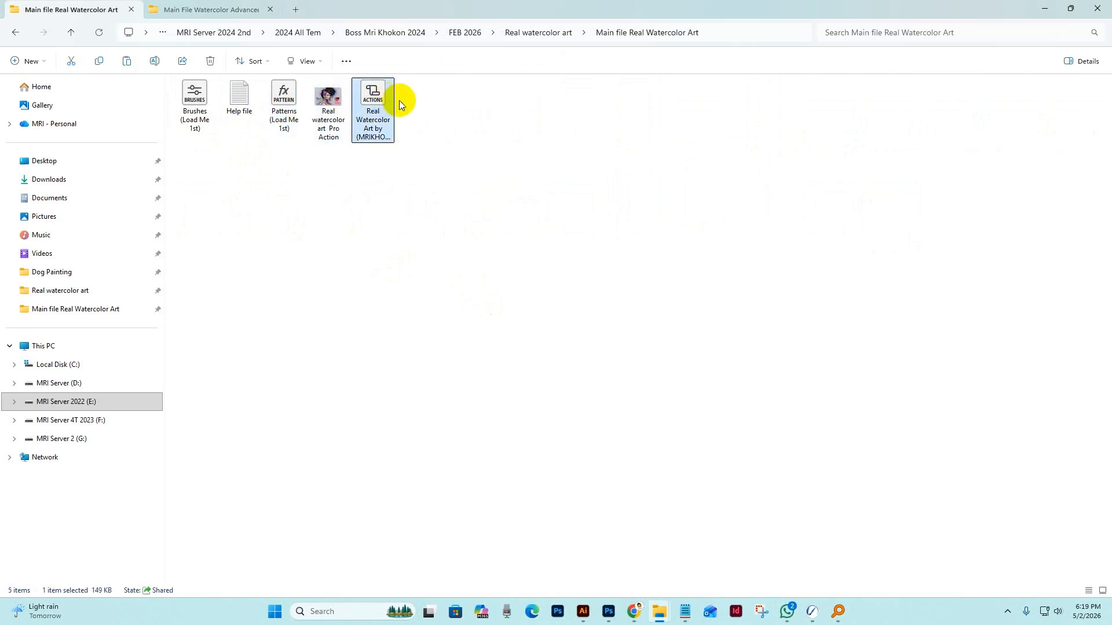
left_click(441, 215)
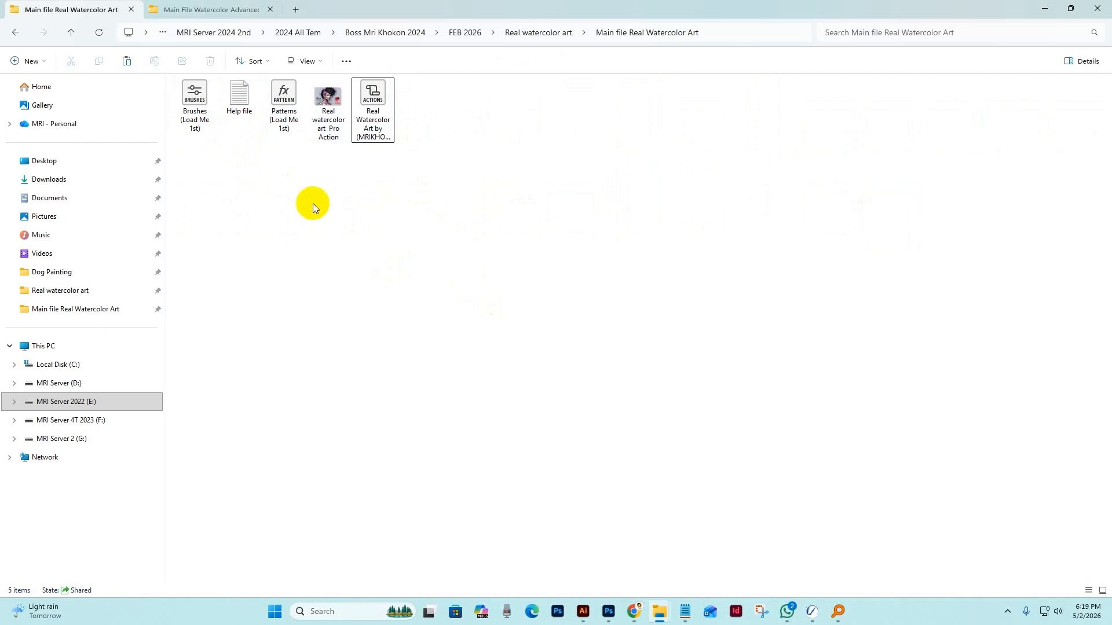
Read the photo optimization and document setup instructions in the Help file and put its window away.
double_click(238, 95)
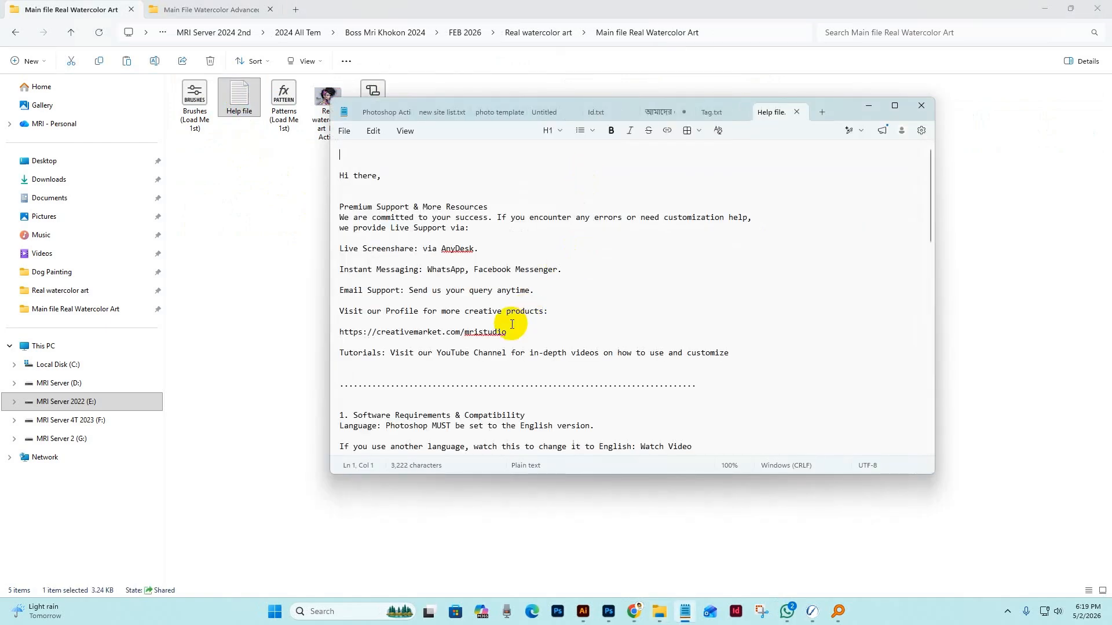
scroll(512, 324, "down", 6)
scroll(507, 317, "down", 14)
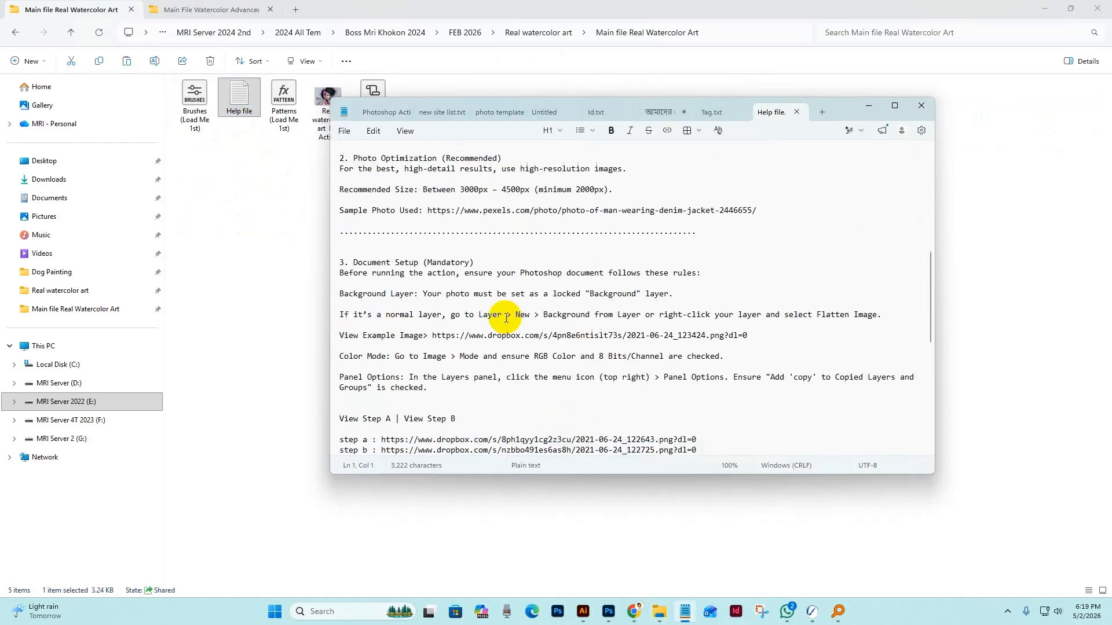
left_click(864, 105)
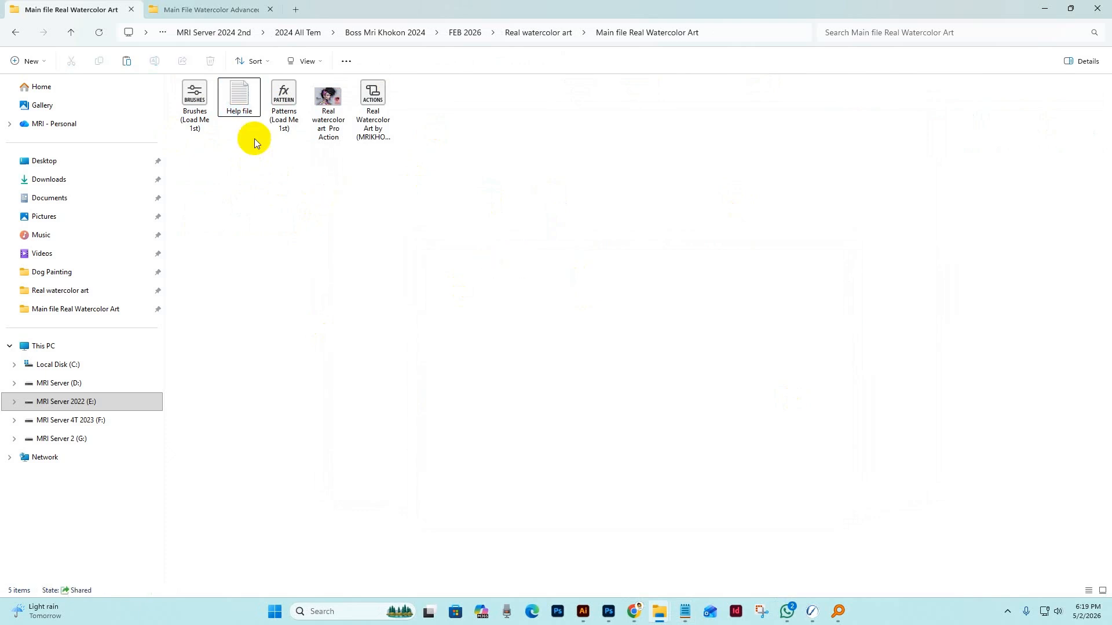
left_click(194, 98)
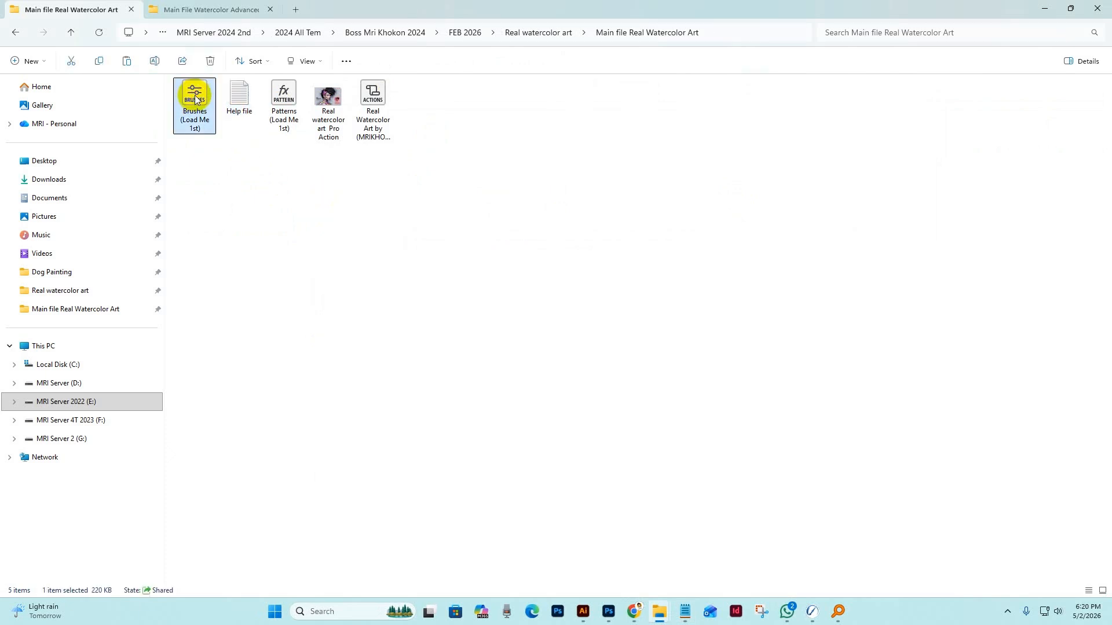
left_click(608, 613)
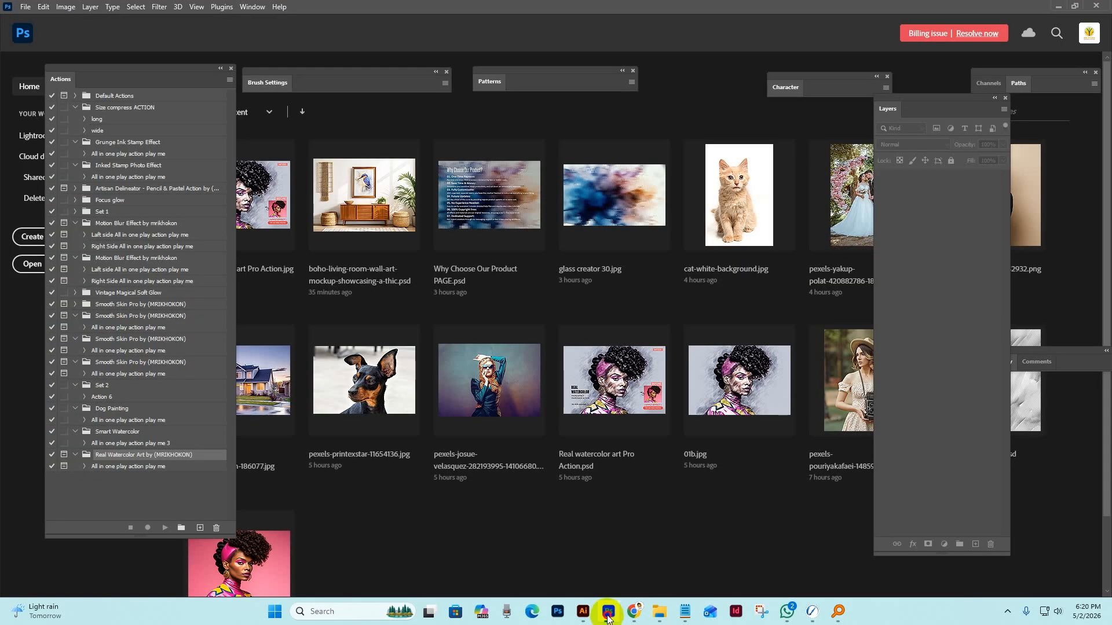
left_click(608, 617)
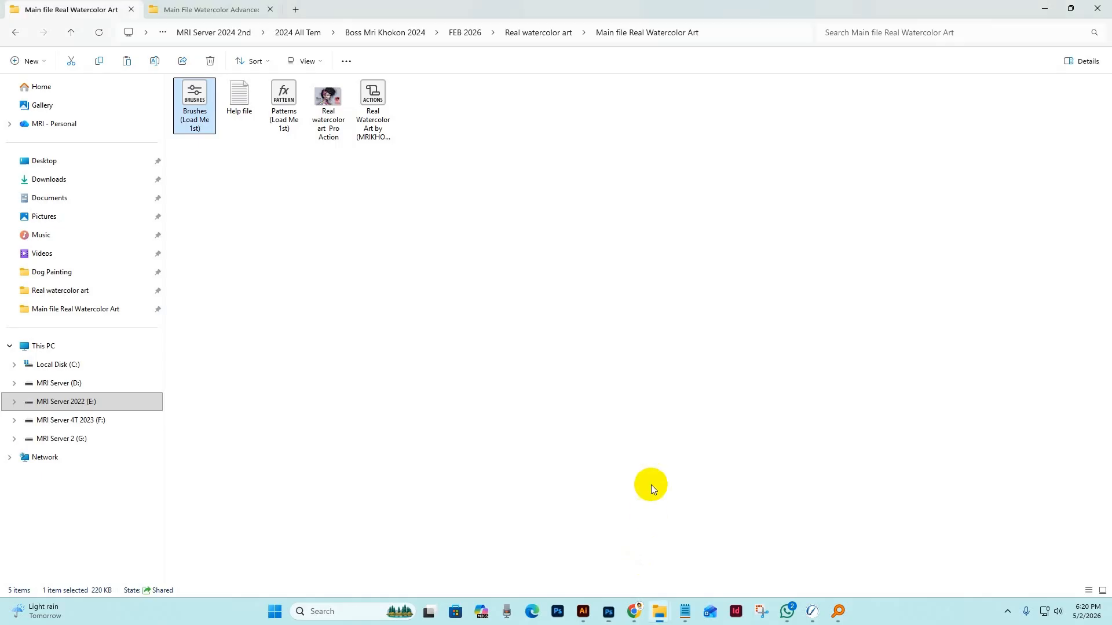
left_click(607, 618)
left_click(607, 618)
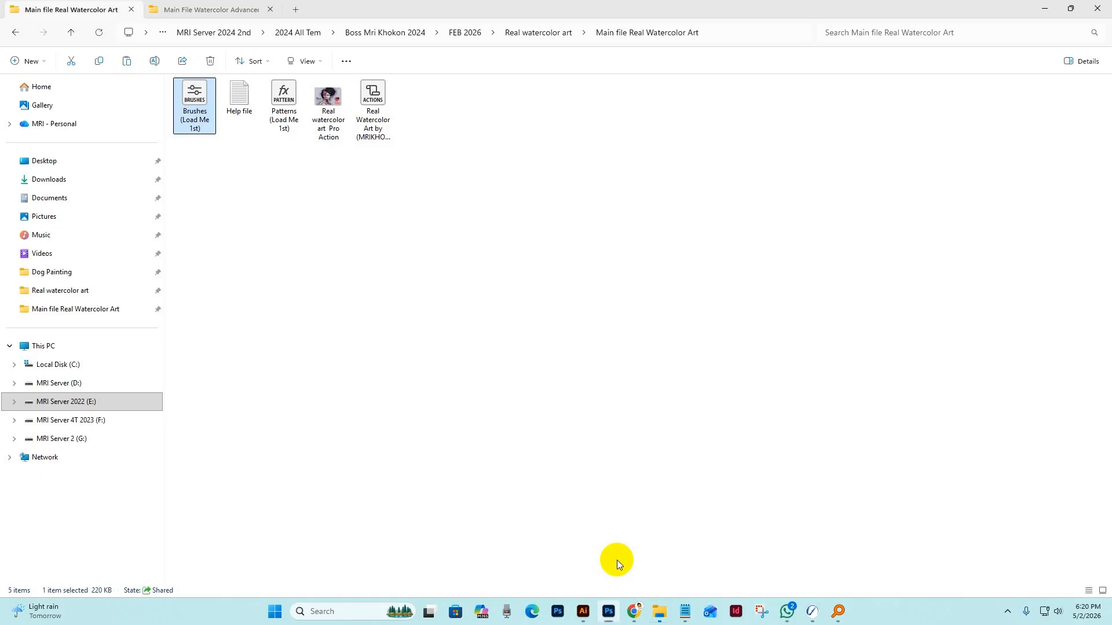
left_click(619, 423)
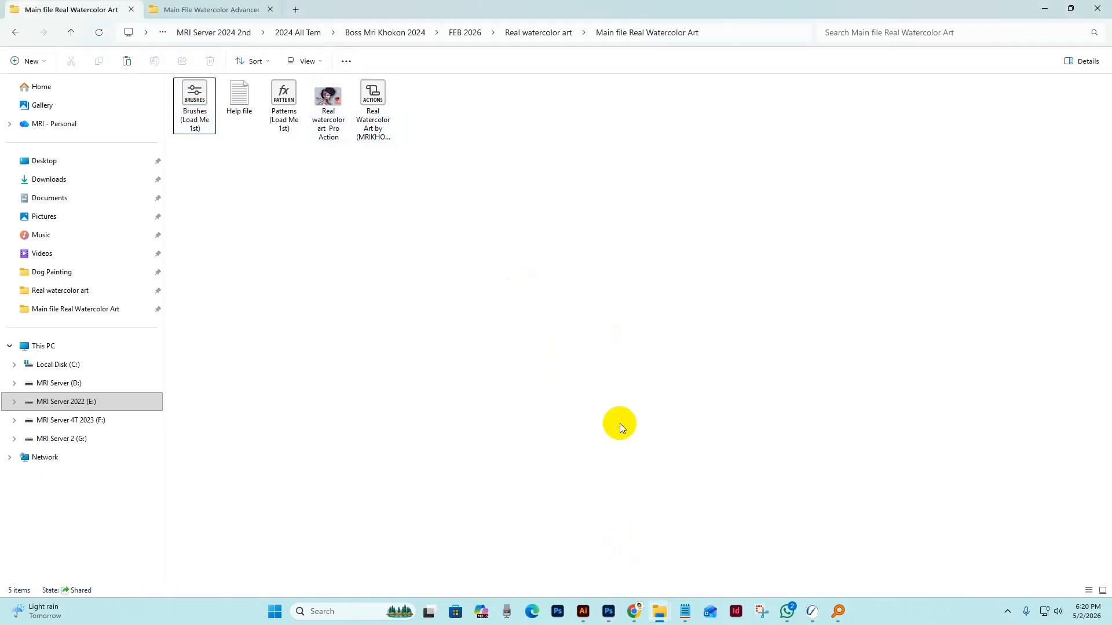
Select the Brushes (Load Me 1st) file, switch to Adobe Photoshop 2022 and show the Brushes panel.
mouse_move(608, 613)
left_click(203, 102)
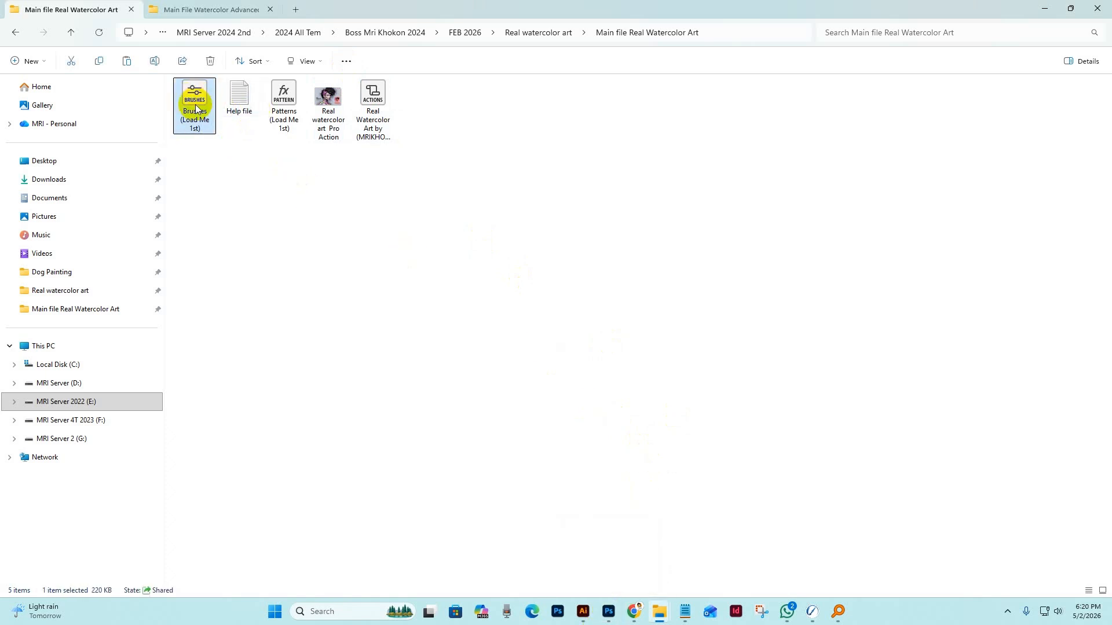
left_click(608, 611)
left_click(252, 7)
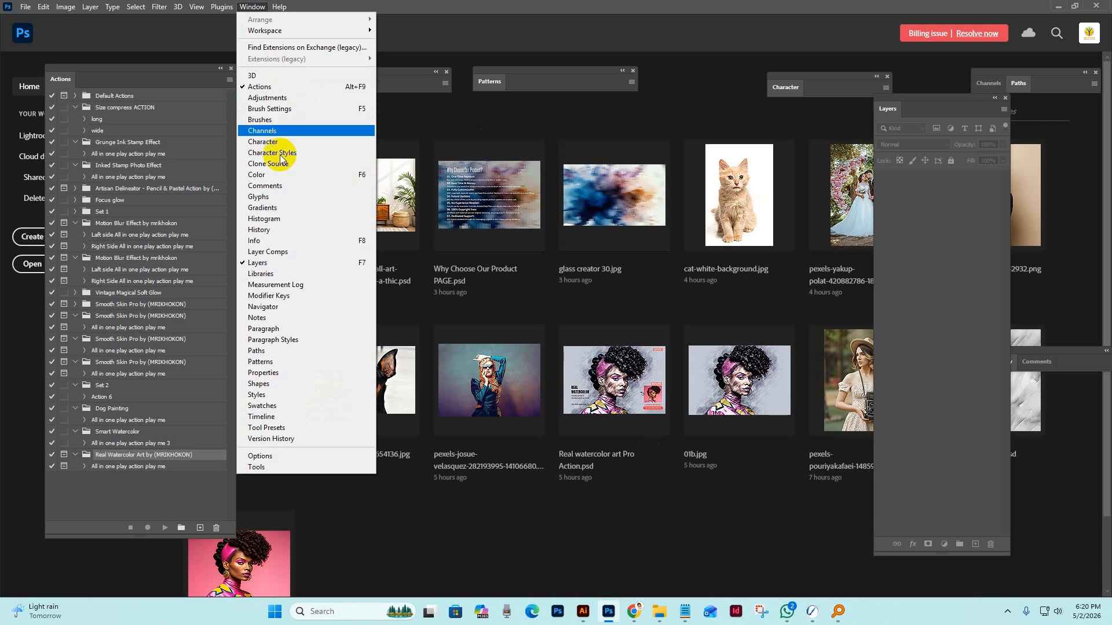
left_click(277, 121)
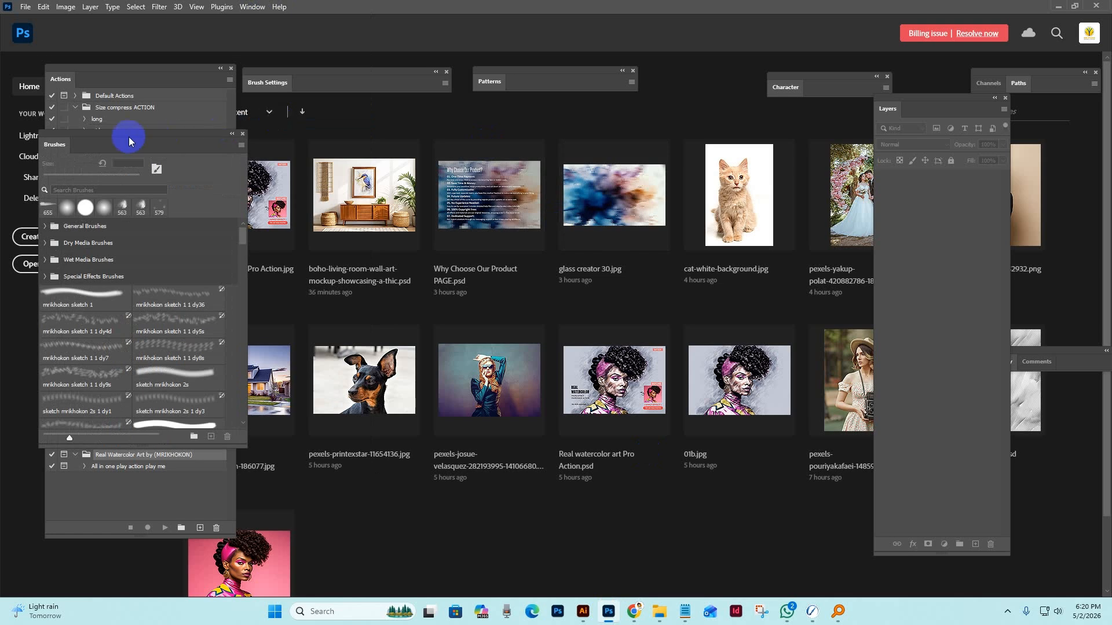
Import the Brushes (Load Me 1st) file from the Main file Real Watercolor Art folder and close the Brushes panel.
left_click_drag(467, 158, 714, 89)
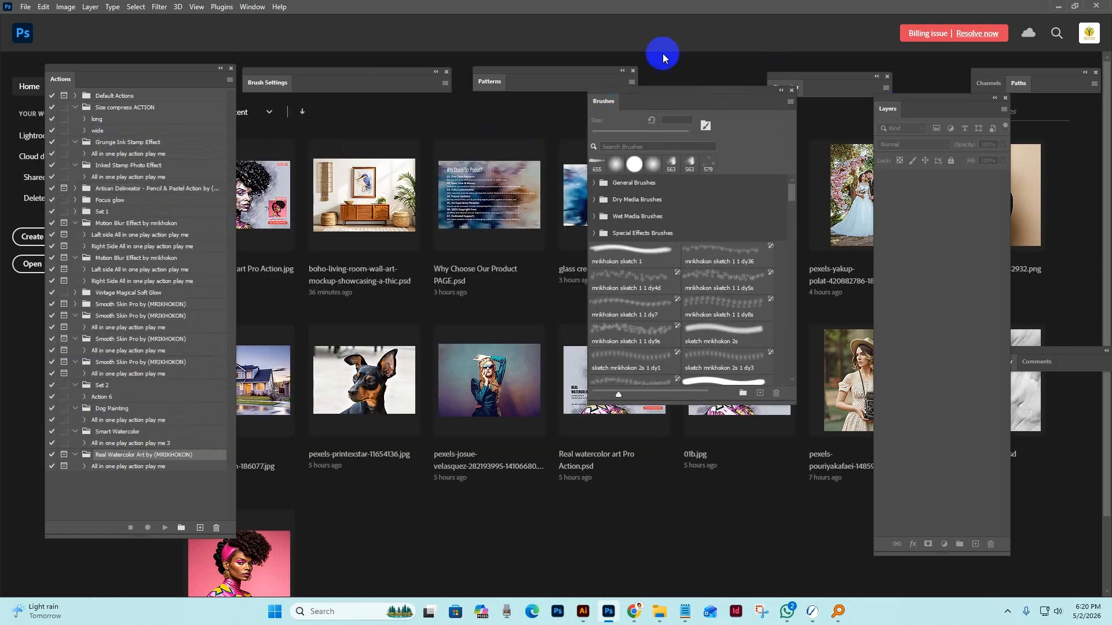
left_click_drag(716, 134, 560, 166)
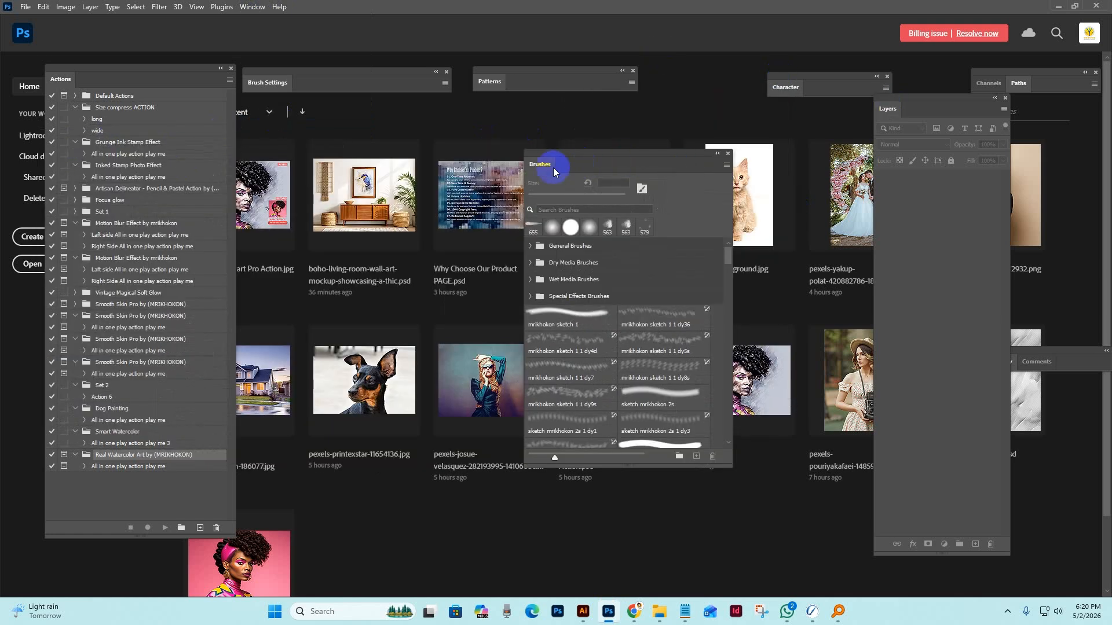
left_click(727, 166)
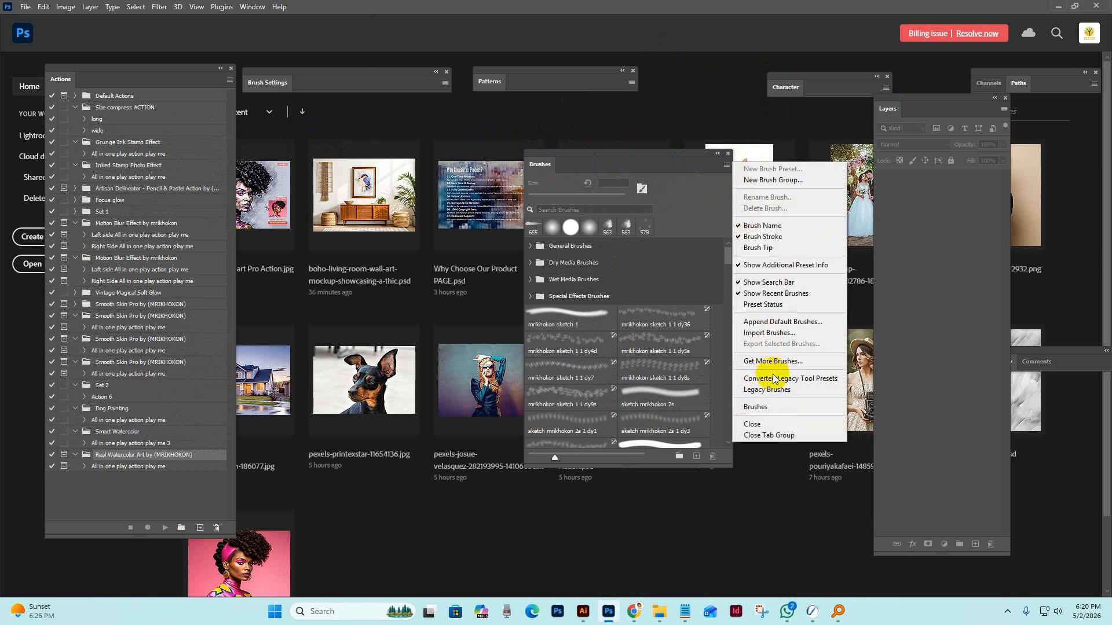
left_click(769, 334)
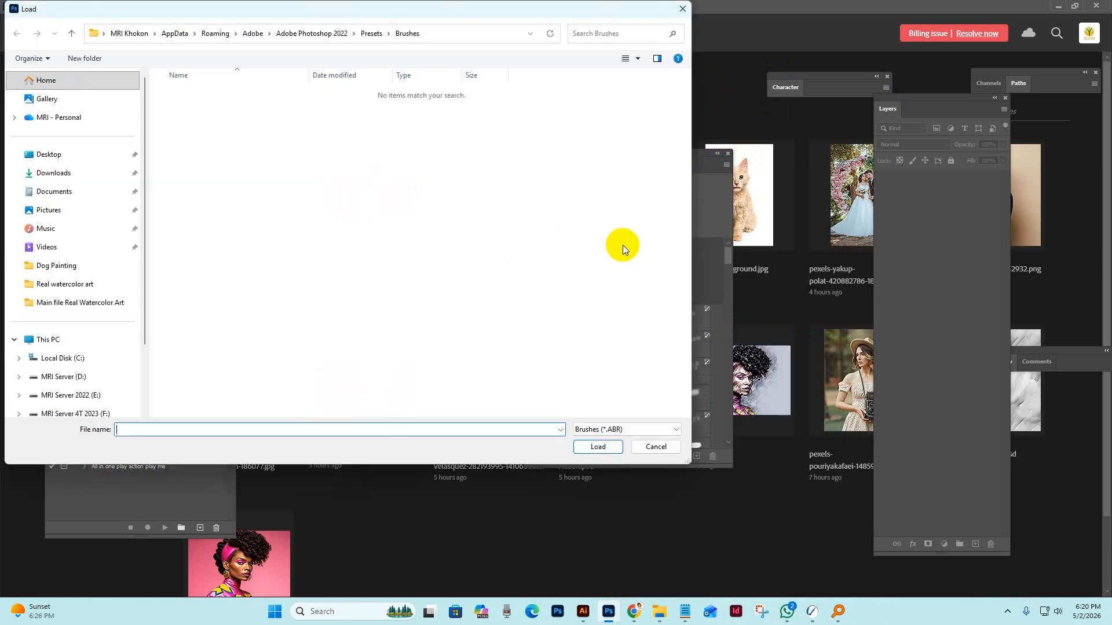
left_click(84, 305)
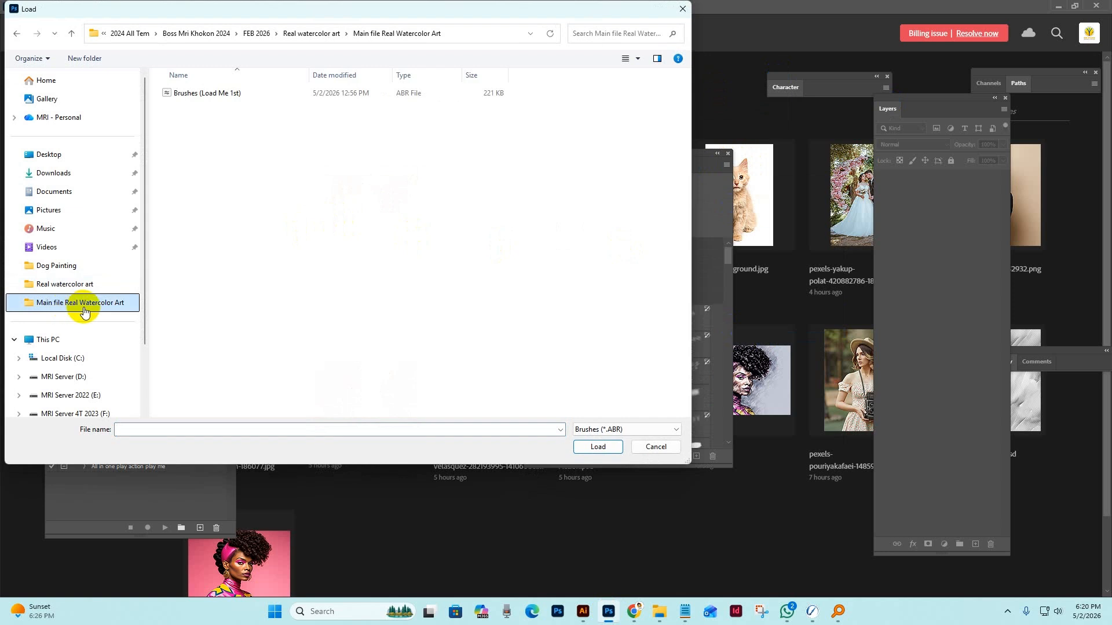
left_click(208, 94)
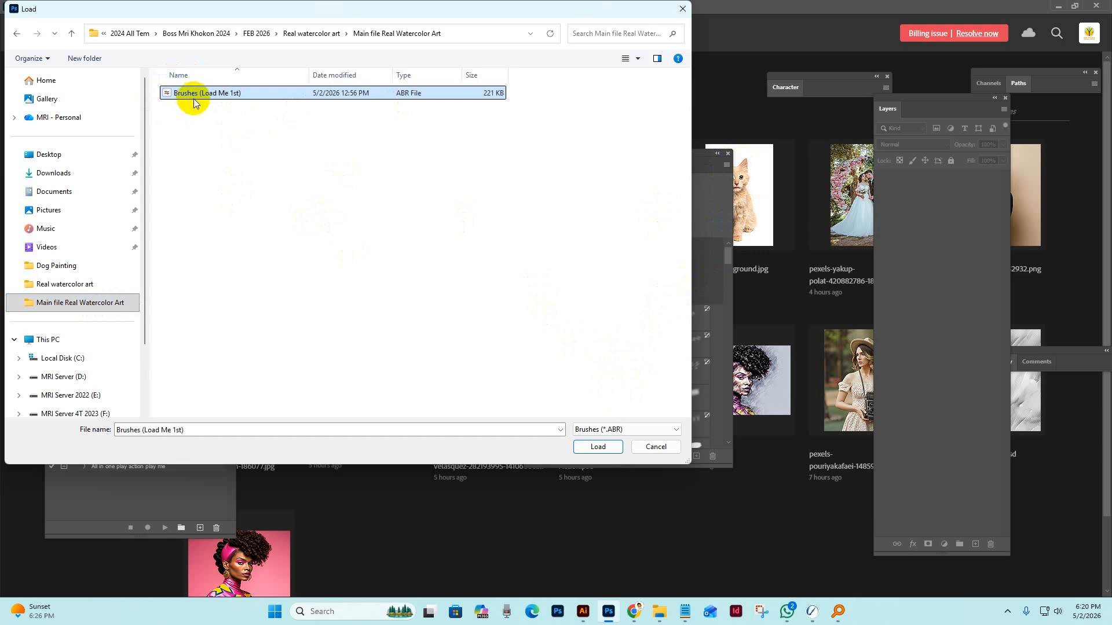
left_click(592, 447)
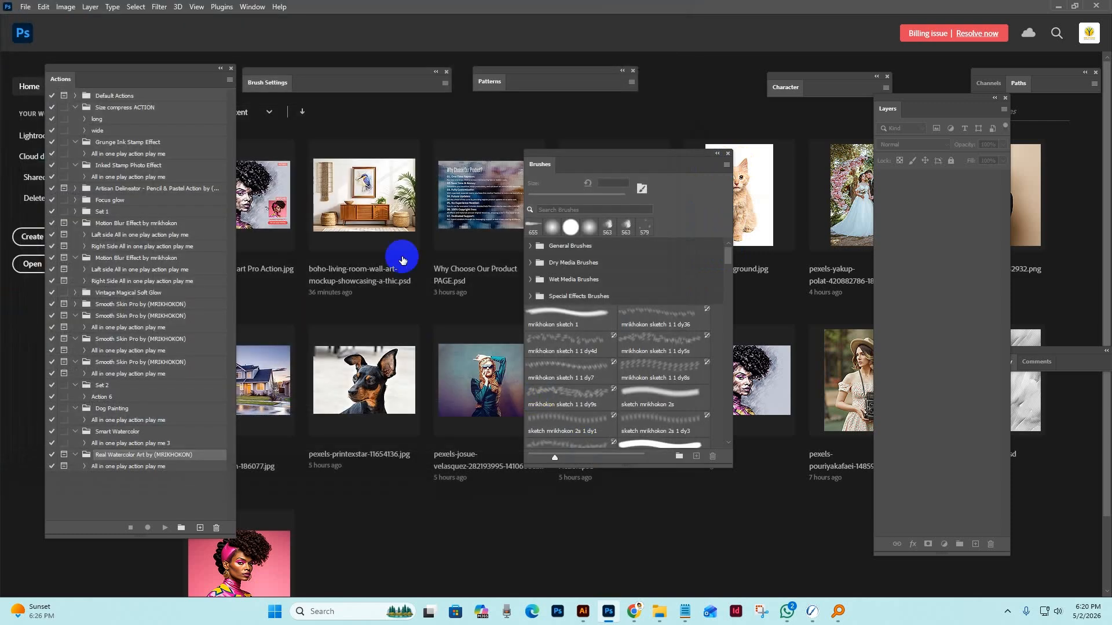
left_click(728, 154)
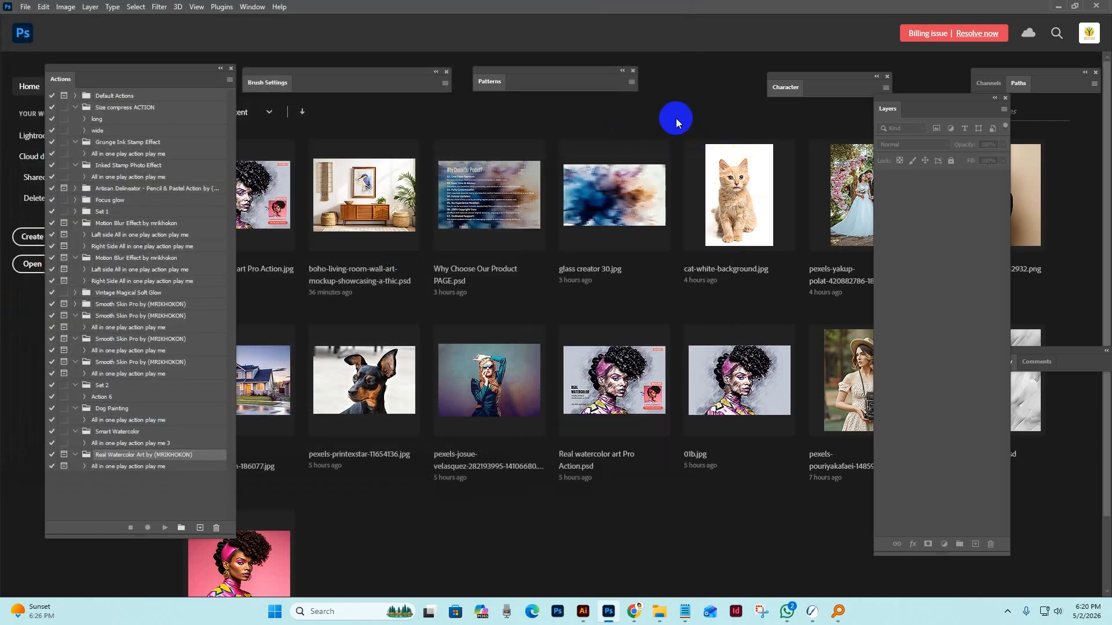
Import the Patterns (Load Me 1st) file from the Main file Real Watercolor Art folder through the Patterns panel and close that panel.
left_click(259, 8)
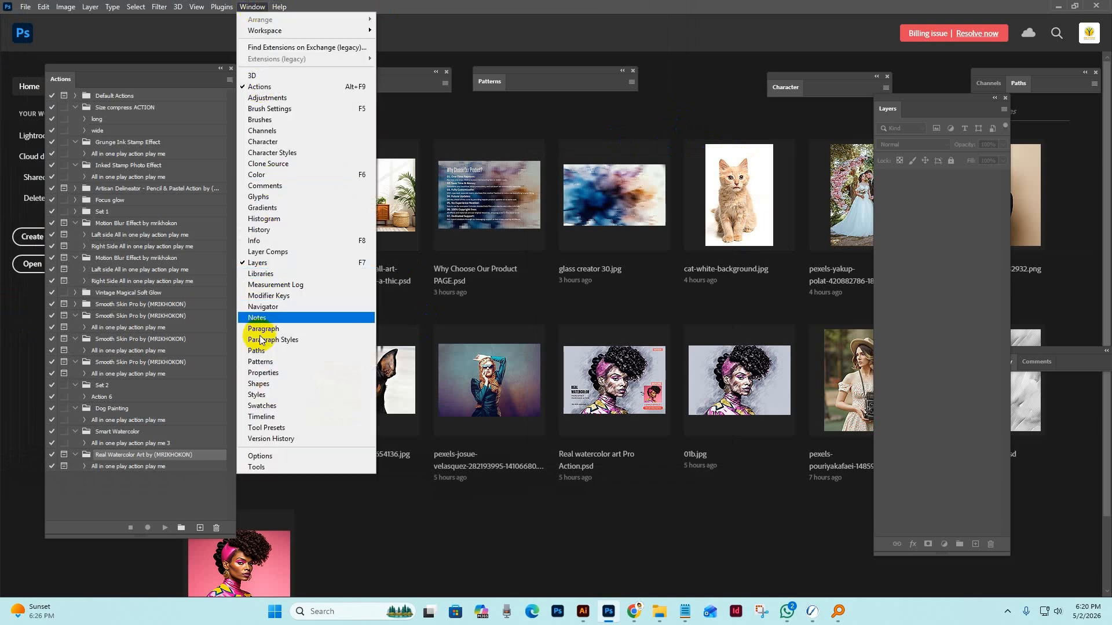
left_click(271, 364)
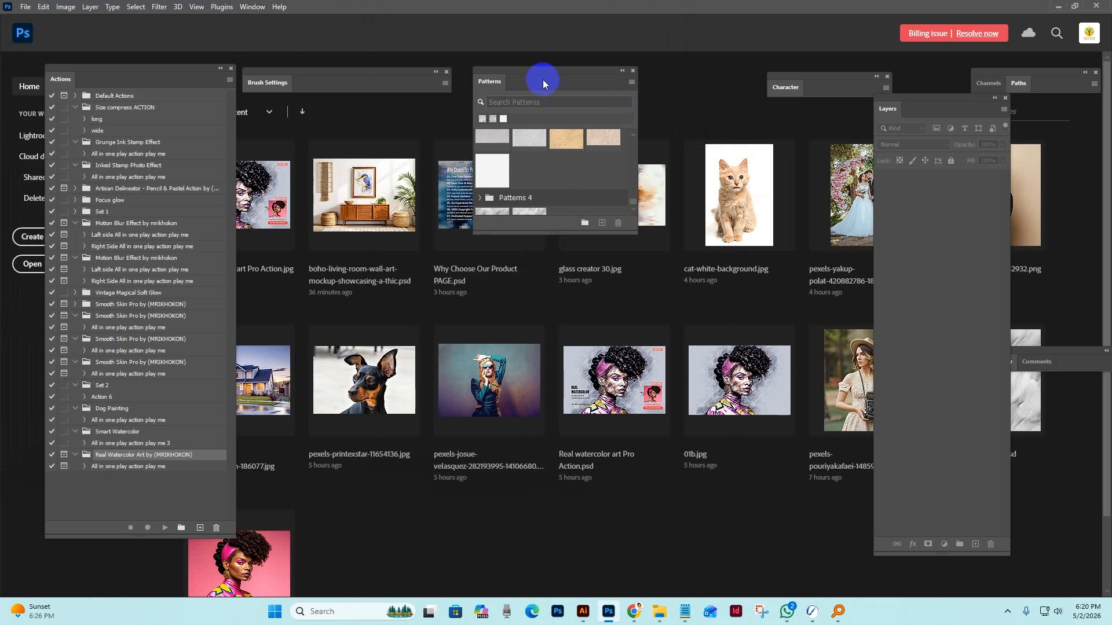
left_click_drag(574, 70, 649, 64)
left_click(707, 76)
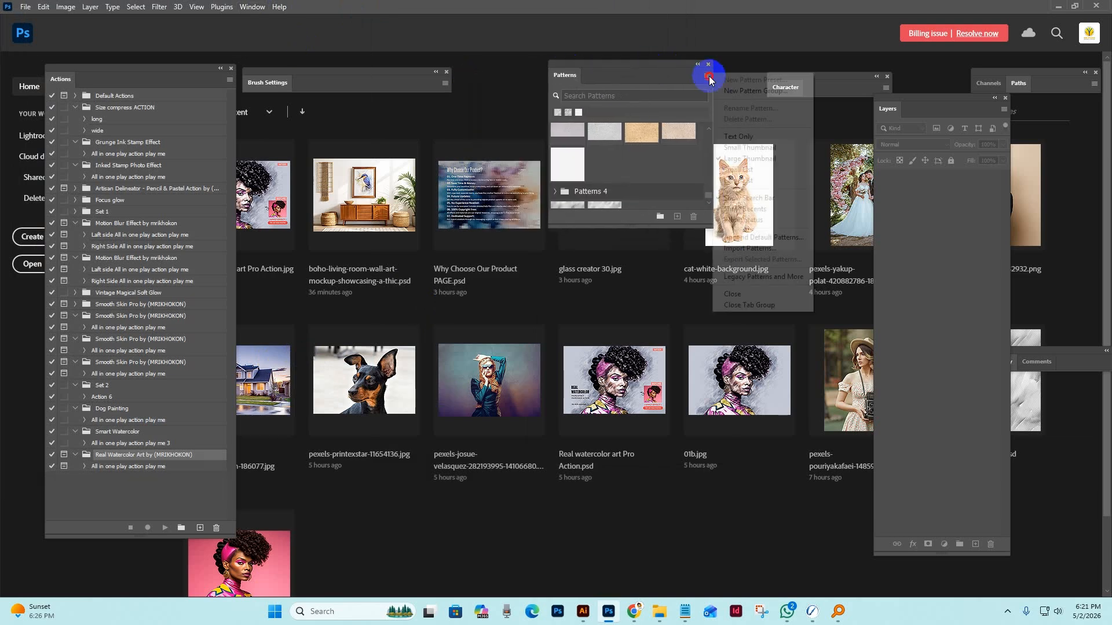
left_click(408, 141)
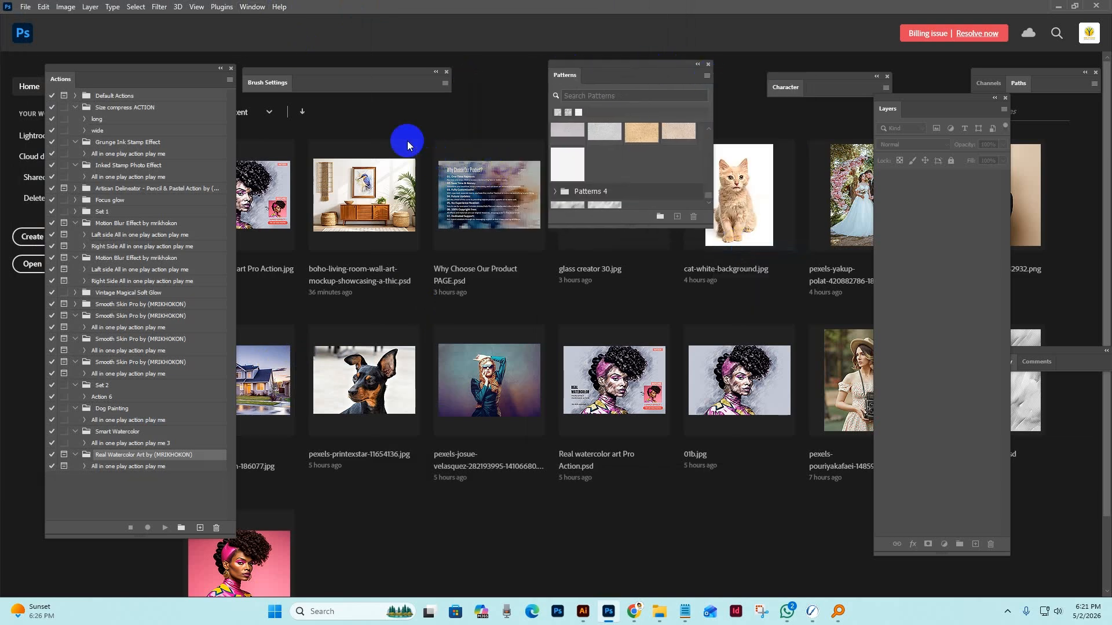
left_click(74, 304)
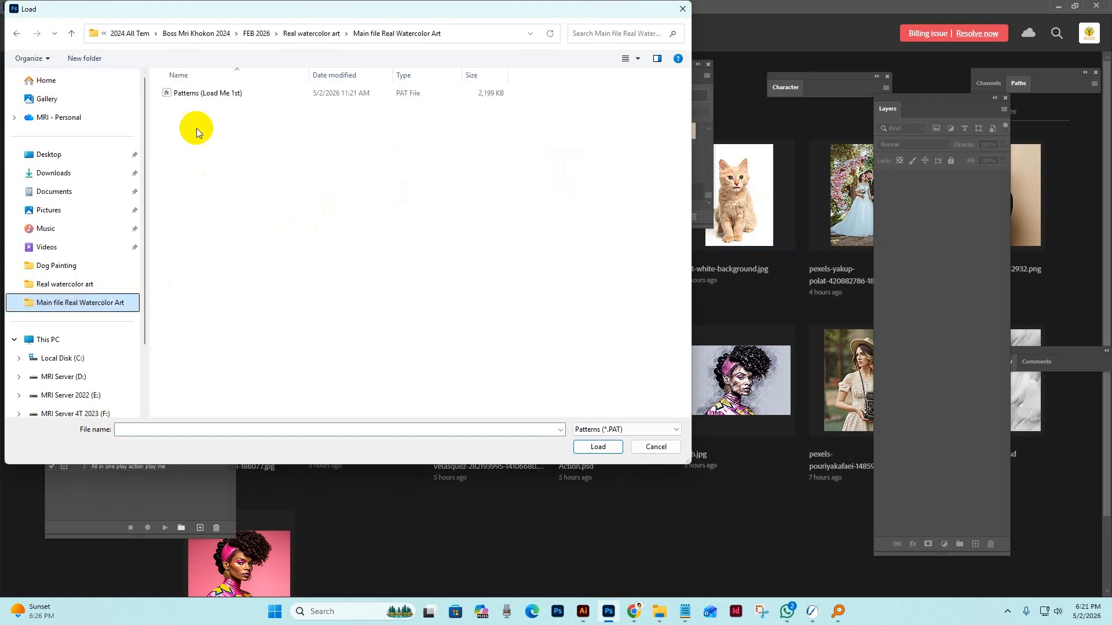
left_click(173, 92)
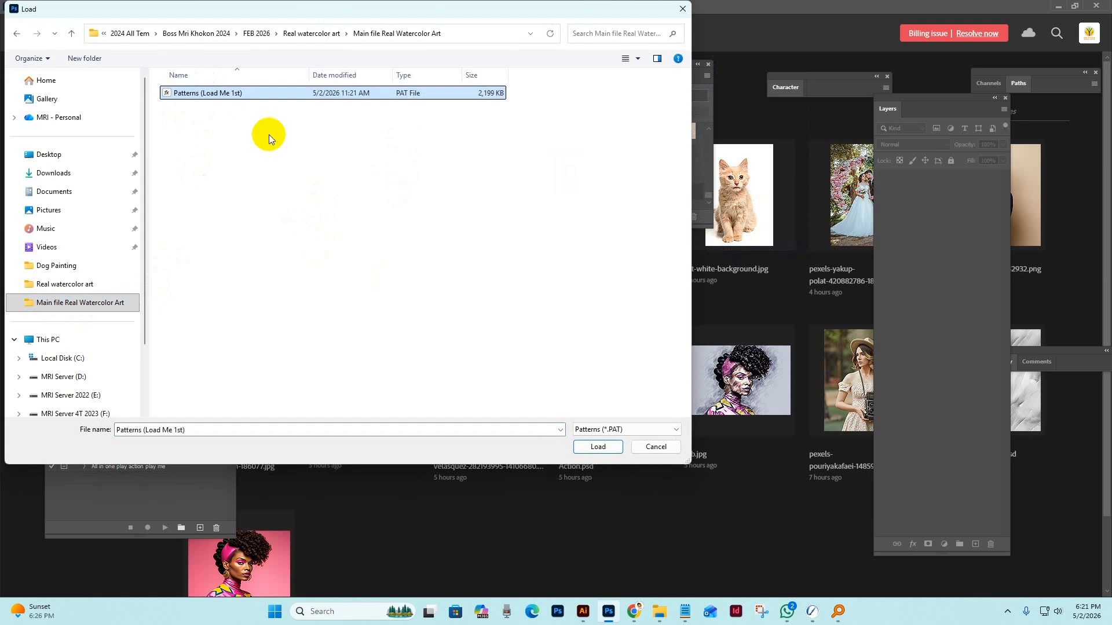
left_click(602, 447)
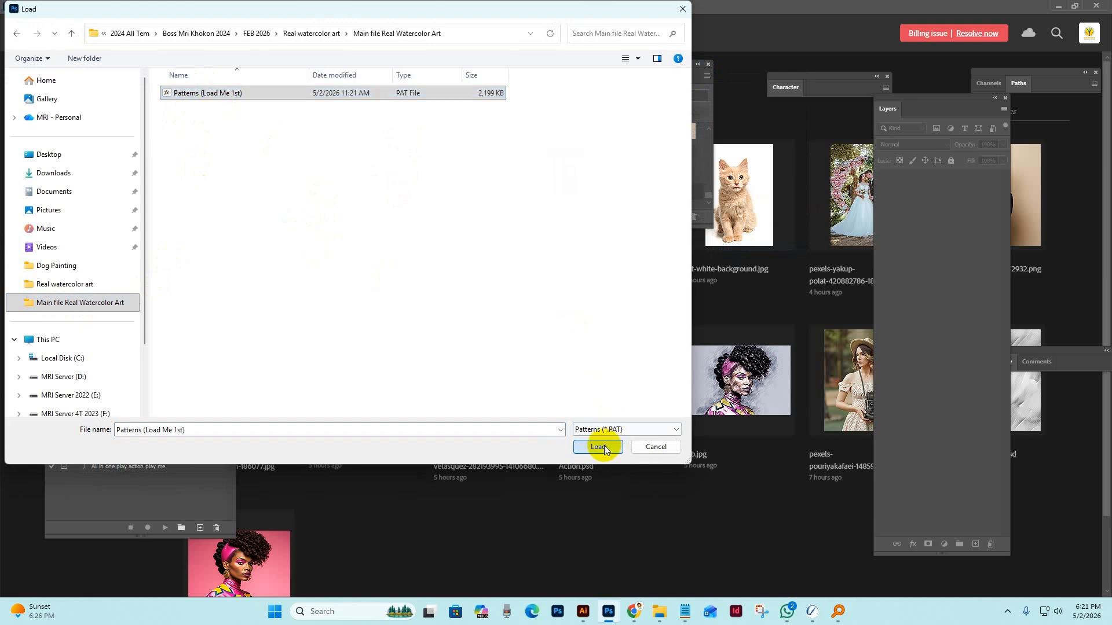
left_click(707, 63)
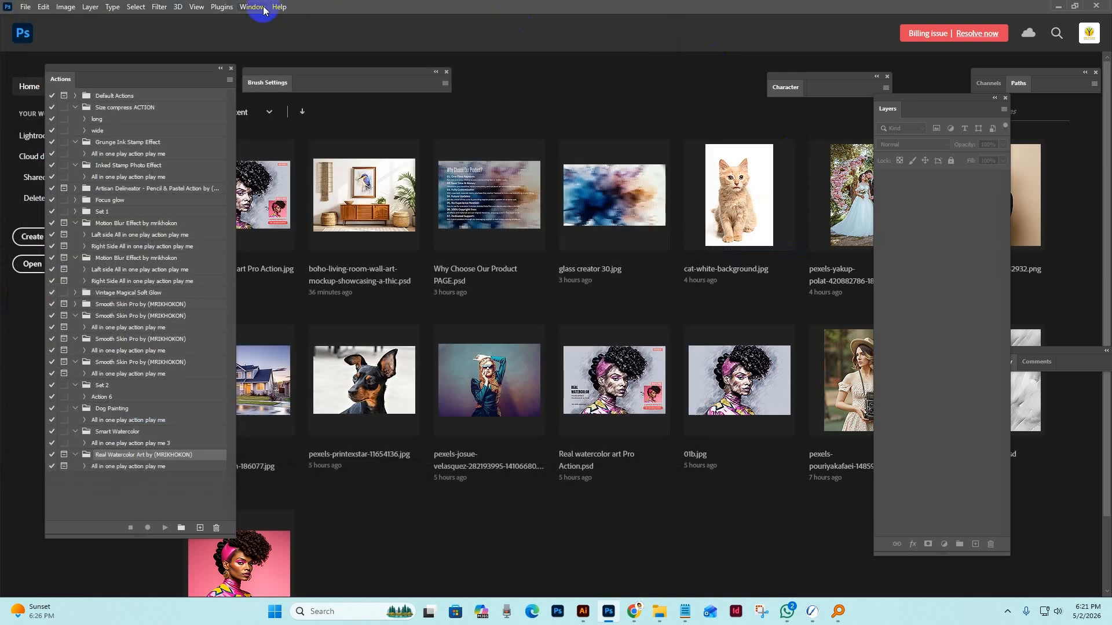
Hide and reshow the Actions panel, and reposition it and the Brush Settings panel side by side.
left_click(253, 7)
left_click(259, 86)
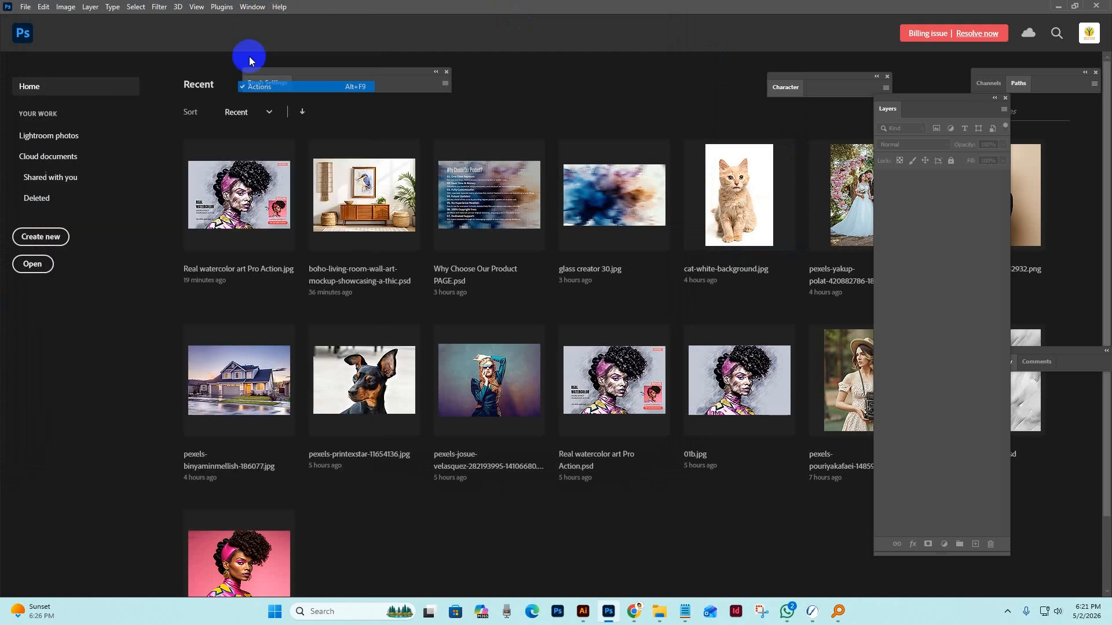
left_click(259, 7)
left_click(267, 91)
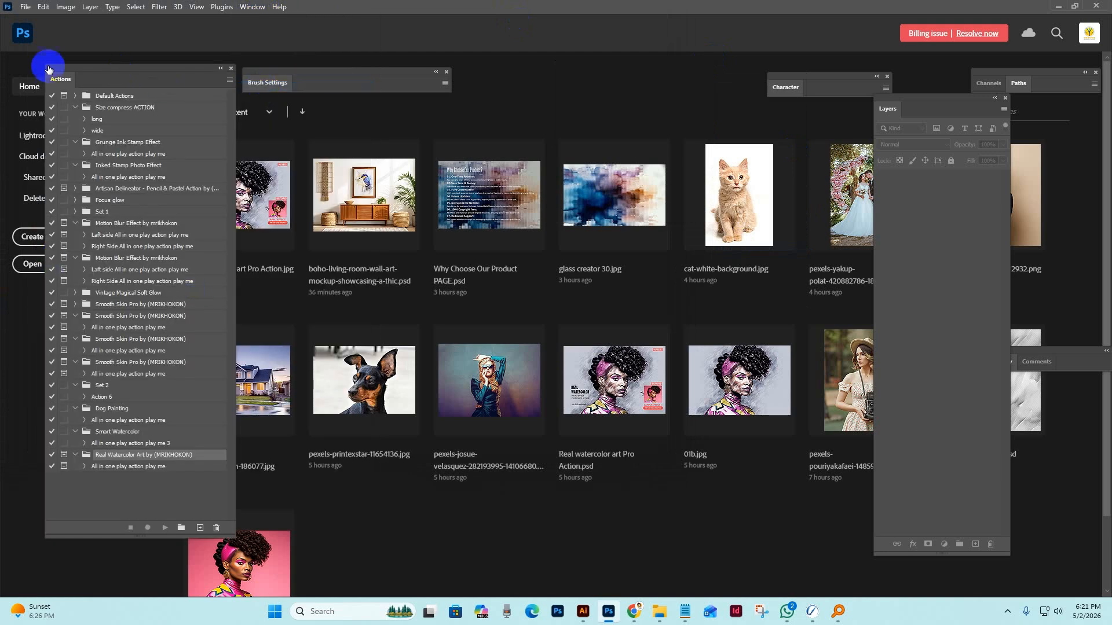
mouse_move(171, 83)
left_mouse_down()
mouse_move(670, 102)
mouse_move(930, 95)
mouse_move(804, 78)
mouse_move(112, 94)
mouse_move(82, 75)
left_mouse_up()
left_click_drag(315, 77, 377, 71)
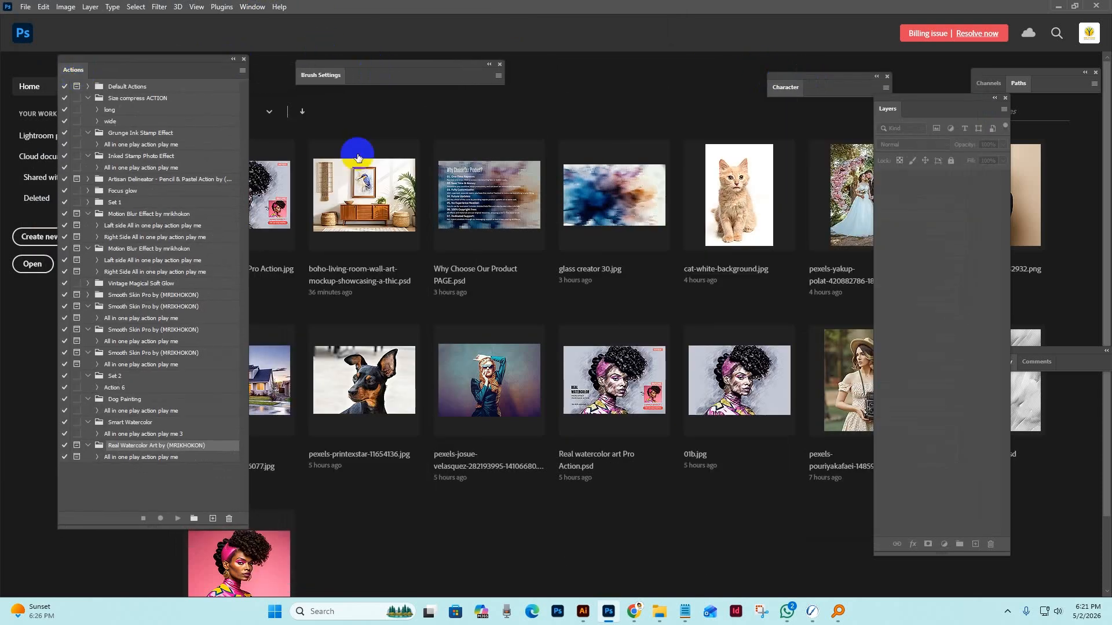
Load the Real Watercolor Art actions file from the Main file Real Watercolor Art folder.
left_click(243, 70)
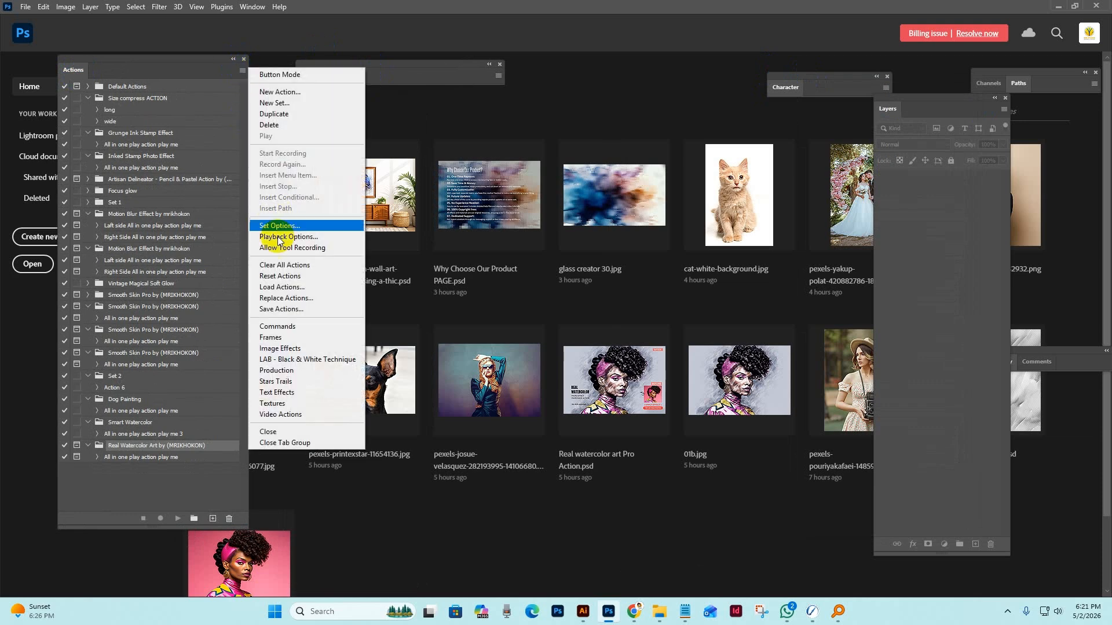
left_click(275, 286)
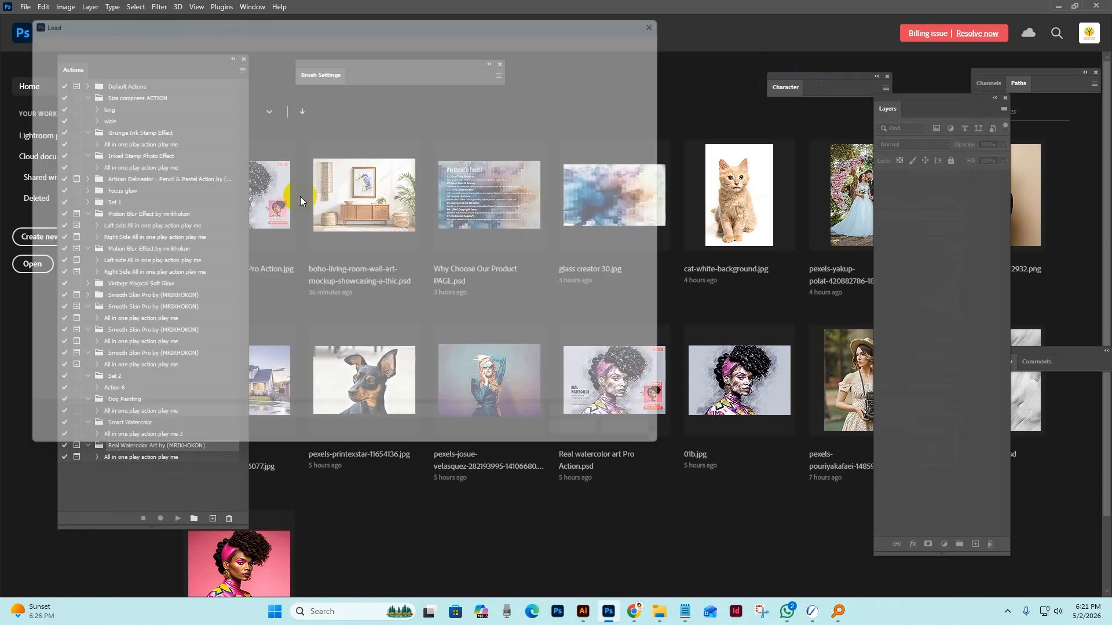
left_click(62, 245)
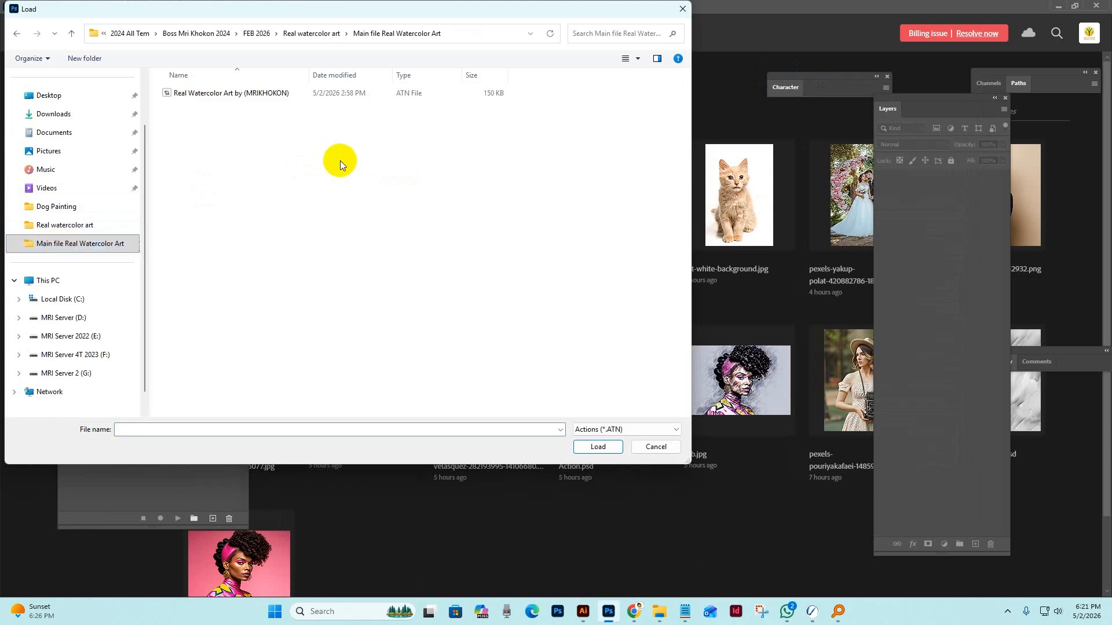
left_click(212, 93)
left_click(597, 446)
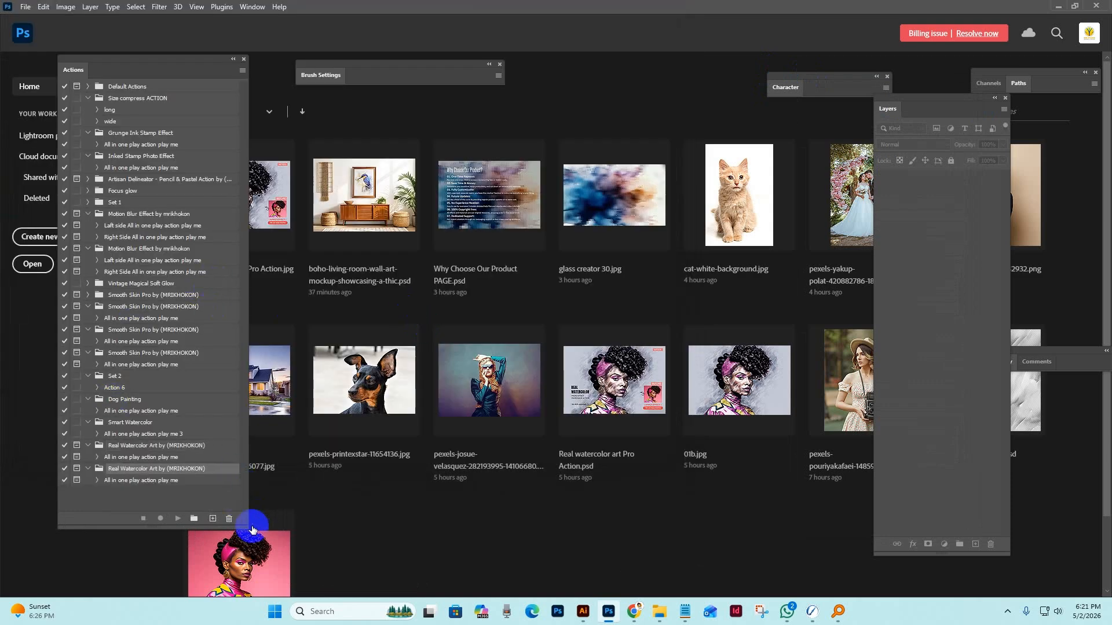
Shorten the Actions panel and select "All in one play action play me" in the newly loaded Real Watercolor Art set.
left_click_drag(248, 524, 251, 477)
left_click_drag(249, 384, 250, 436)
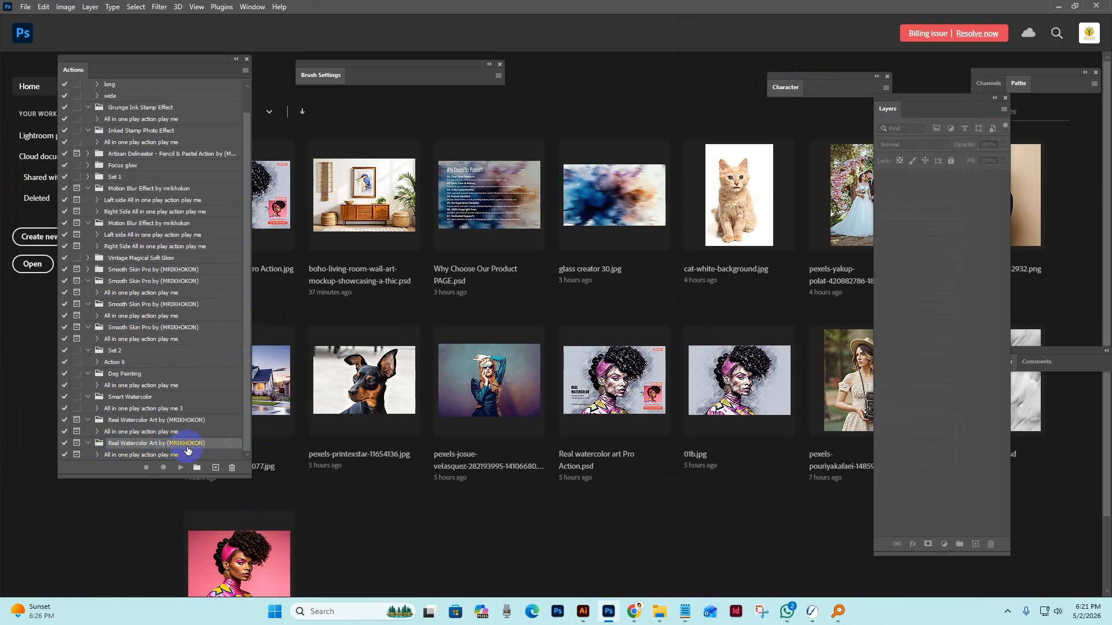
left_click(150, 455)
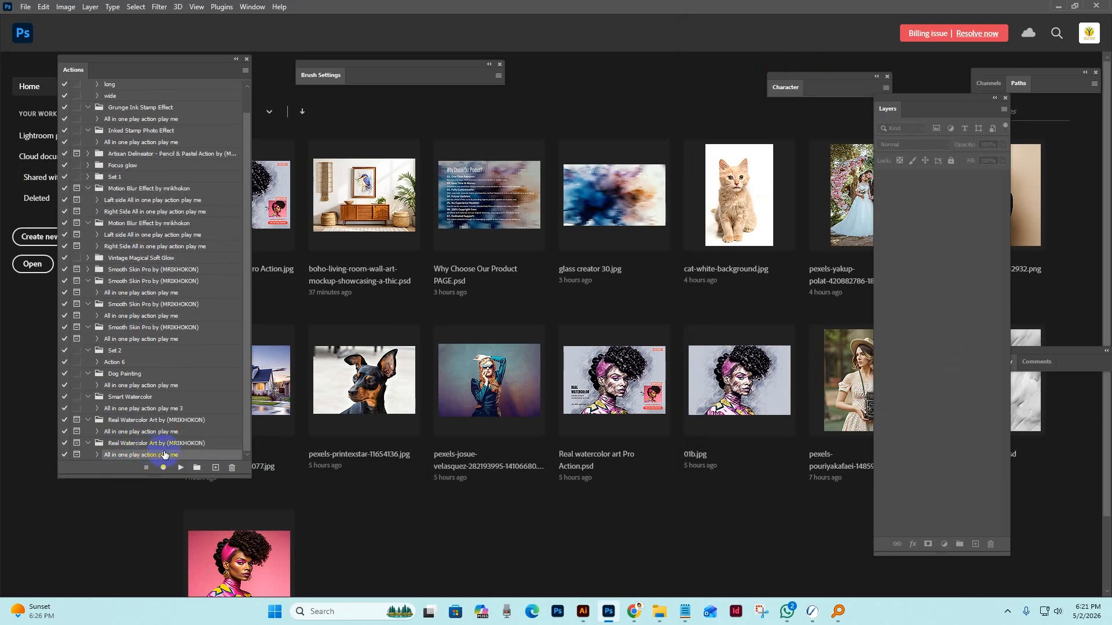
Switch to File Explorer, go up to the Real watercolor art folder and open the 1980s-vintage-fashion-portrait image in Photoshop.
mouse_move(660, 611)
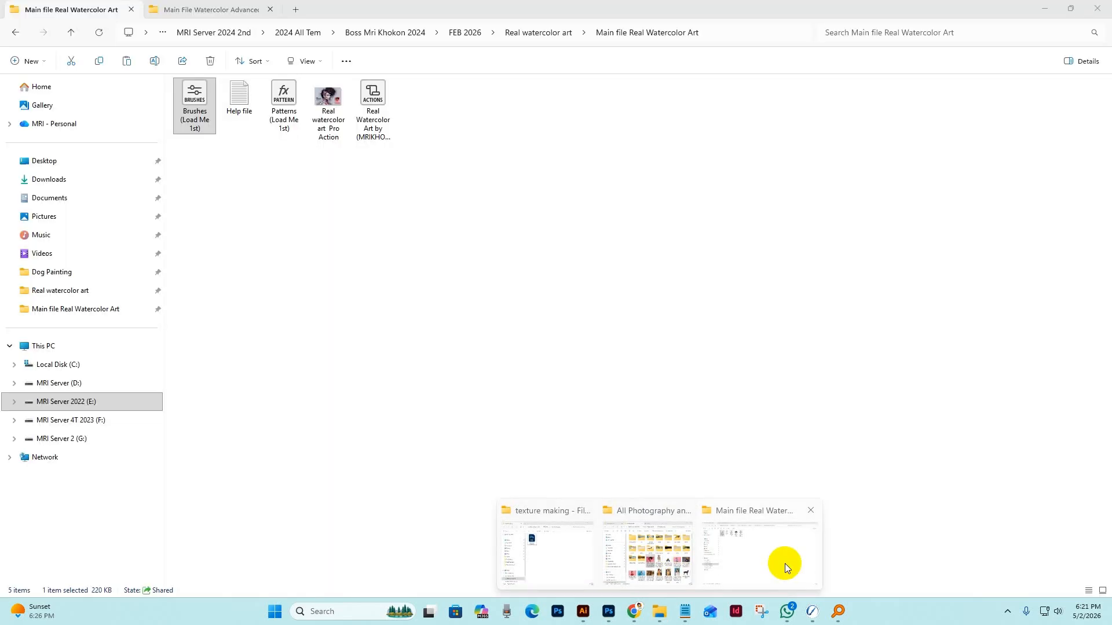
left_click(784, 564)
left_click(70, 32)
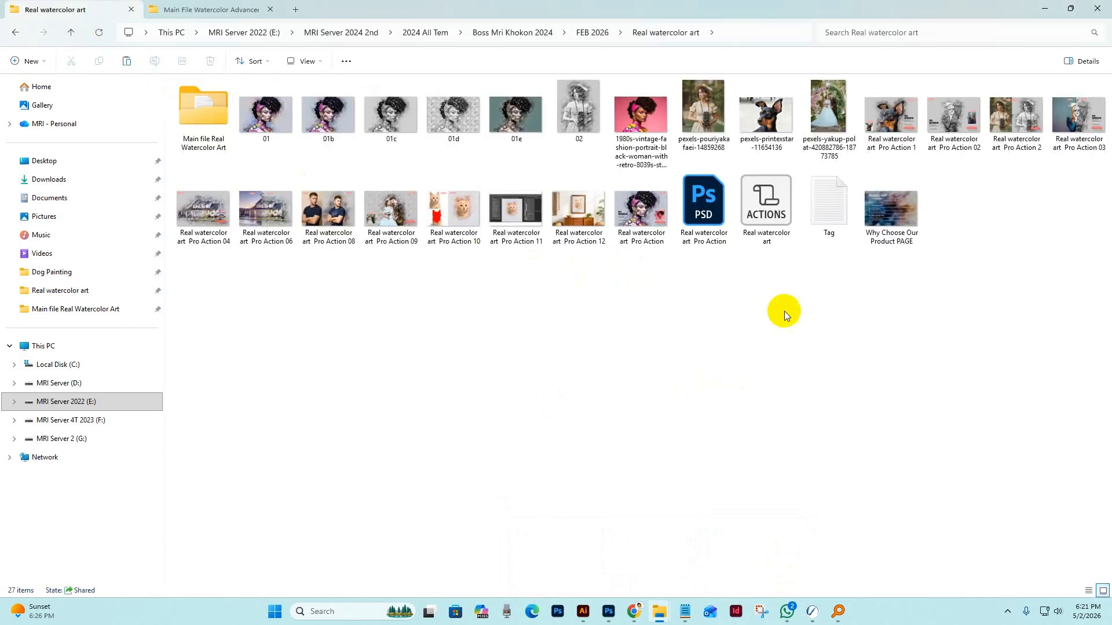
left_click(638, 314)
left_click_drag(639, 116, 637, 93)
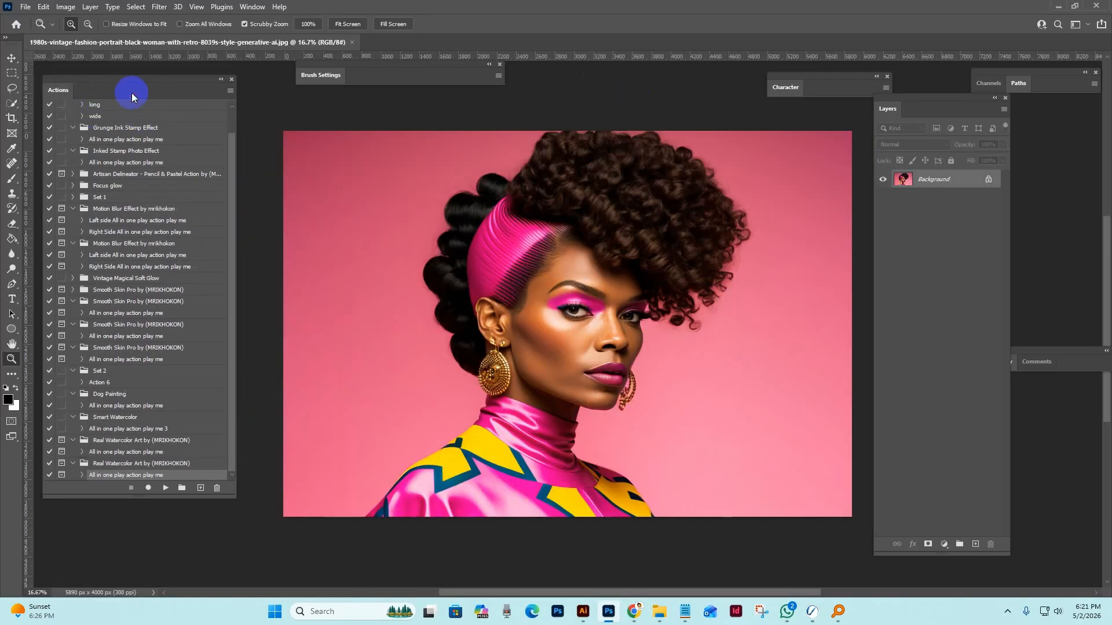
Rearrange the floating Brush Settings, Character and Layers panels around the opened portrait.
mouse_move(397, 65)
left_mouse_down()
mouse_move(342, 92)
mouse_move(360, 93)
left_mouse_up()
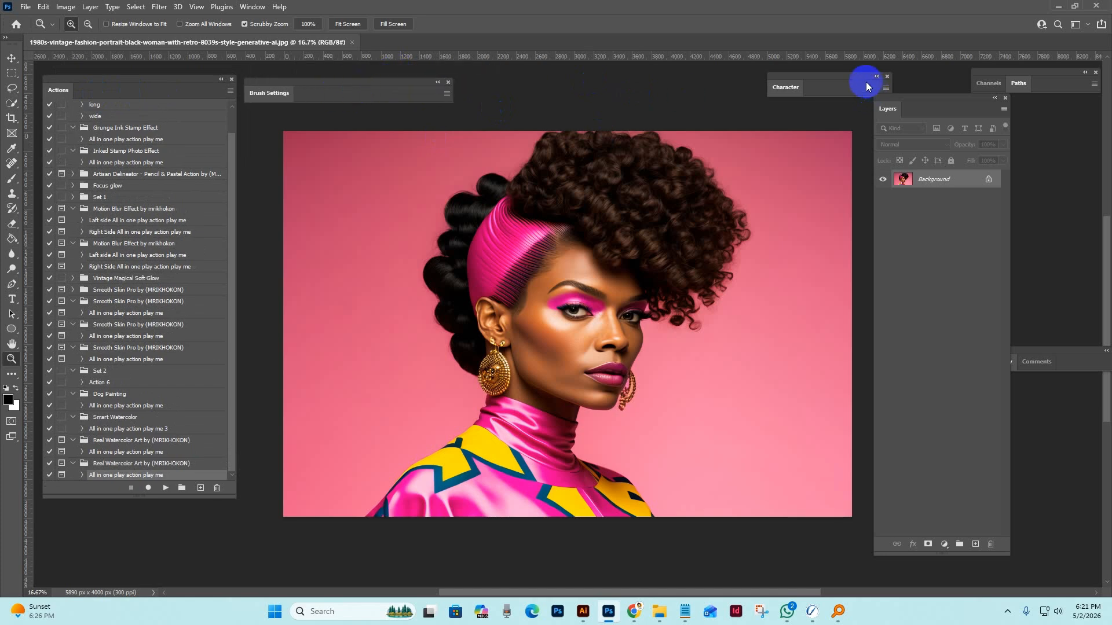
left_click_drag(866, 82, 722, 86)
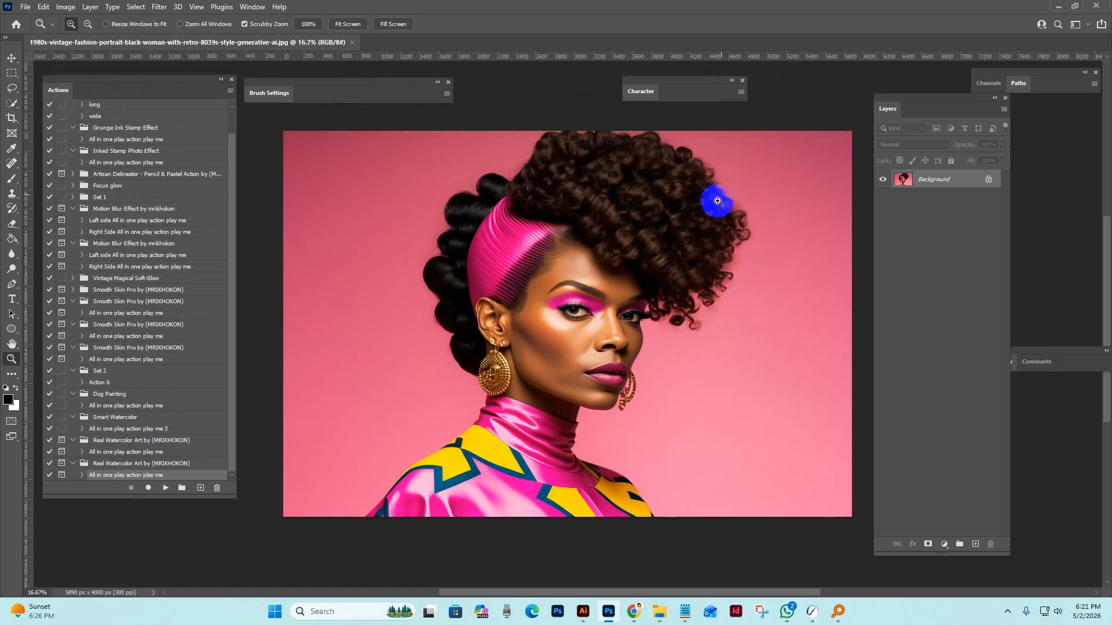
left_click_drag(927, 105, 889, 82)
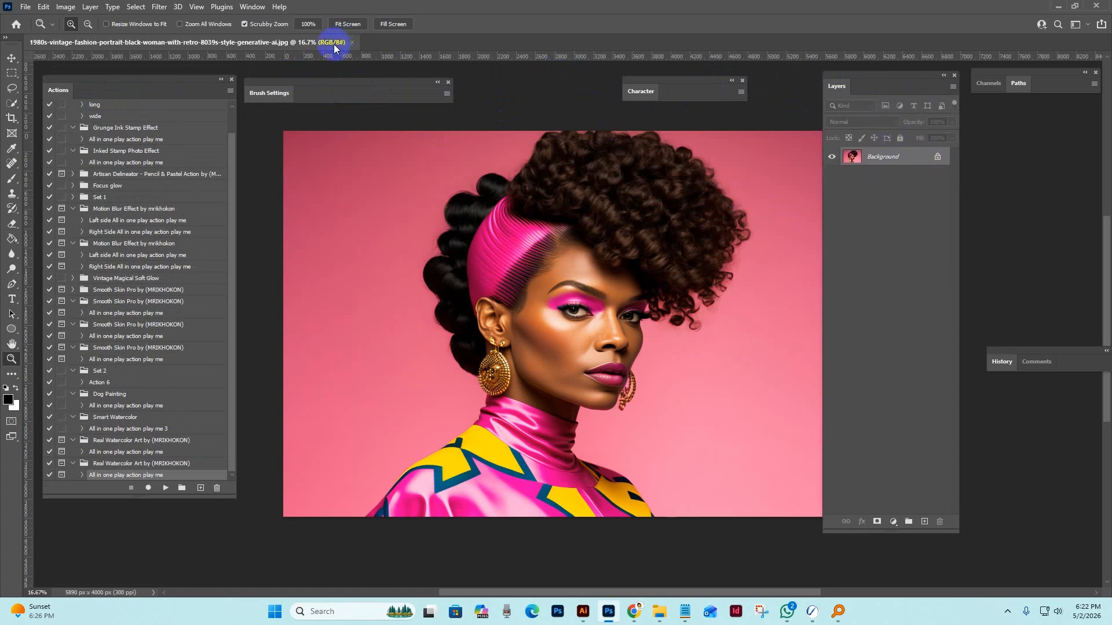
Set the portrait's colour mode to RGB Color and widen the Layers panel slightly.
left_click(65, 7)
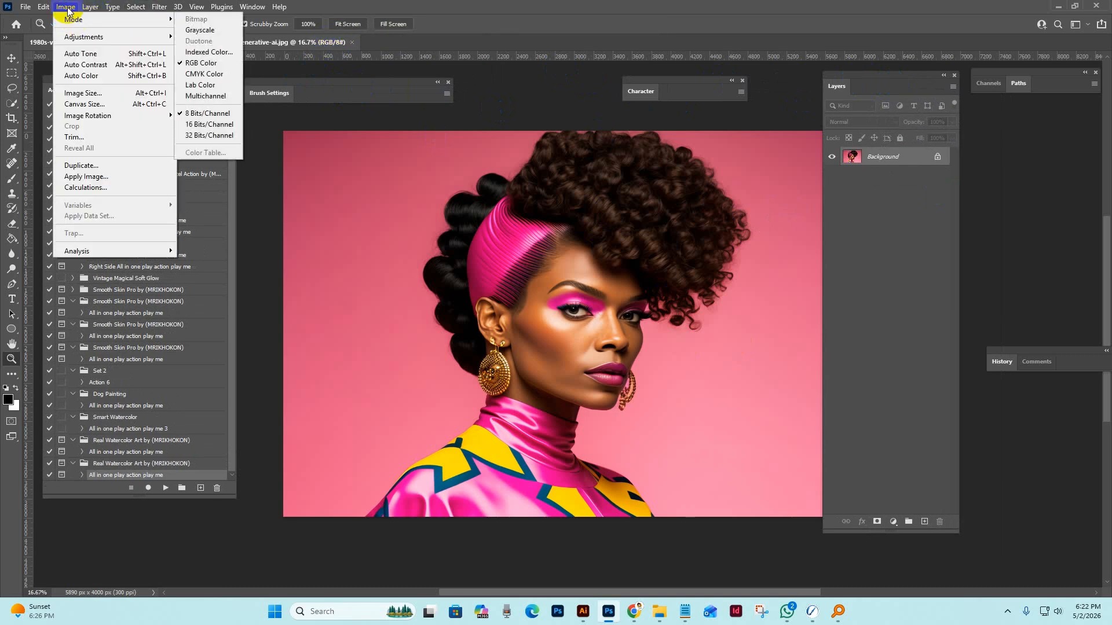
mouse_move(128, 19)
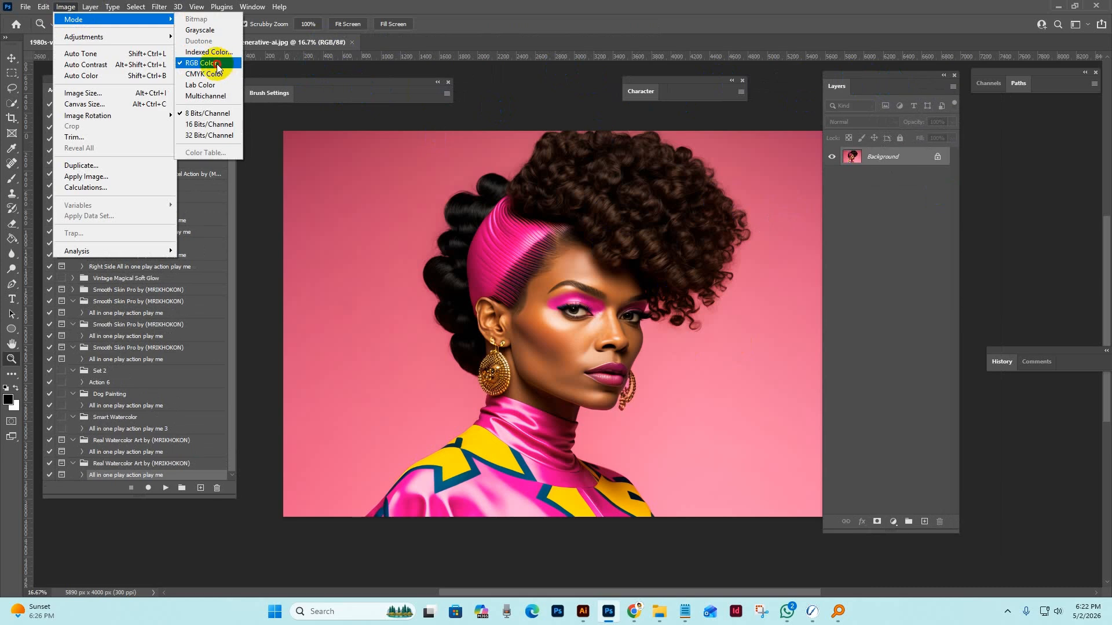
left_click(217, 64)
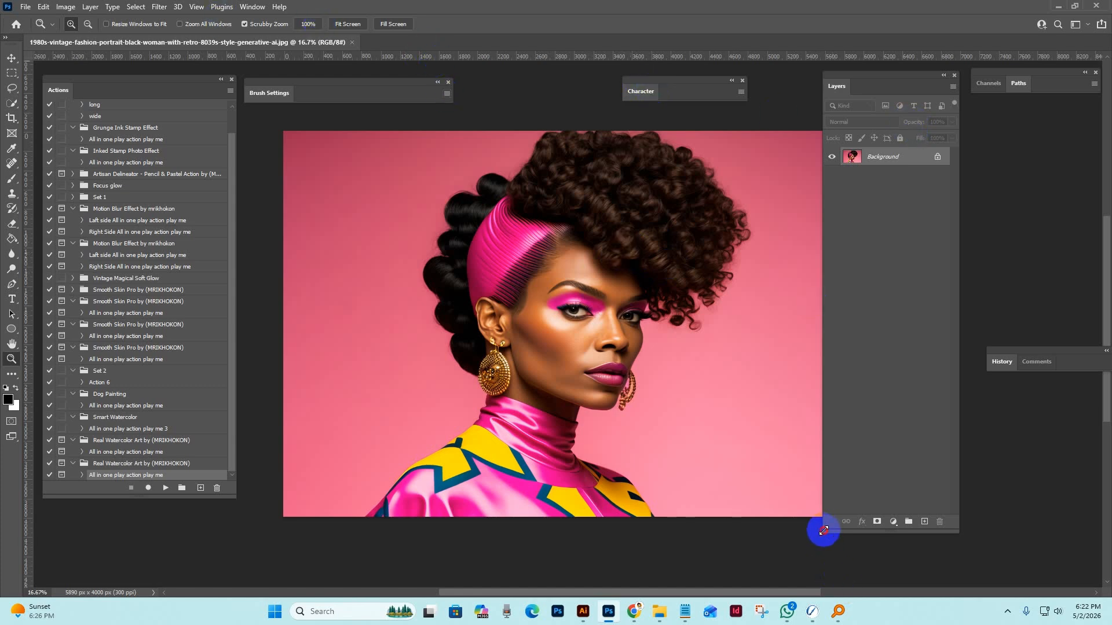
left_click_drag(823, 531, 812, 521)
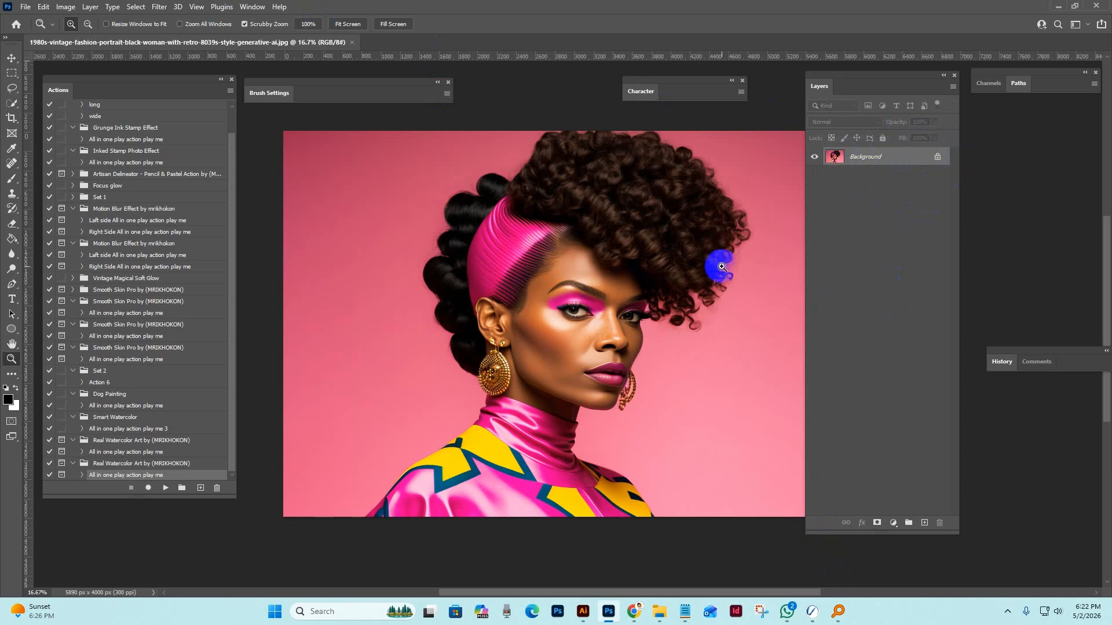
Convert the portrait's Background into a regular layer named Layer 0 and flatten the image back into a Background.
left_click_drag(697, 303, 677, 317)
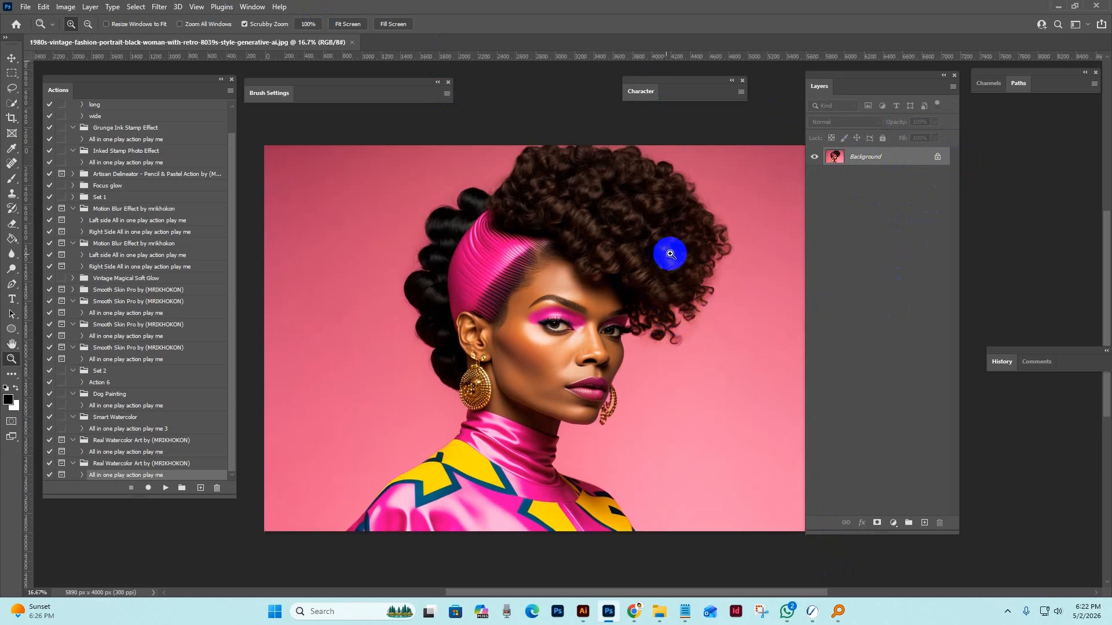
double_click(904, 156)
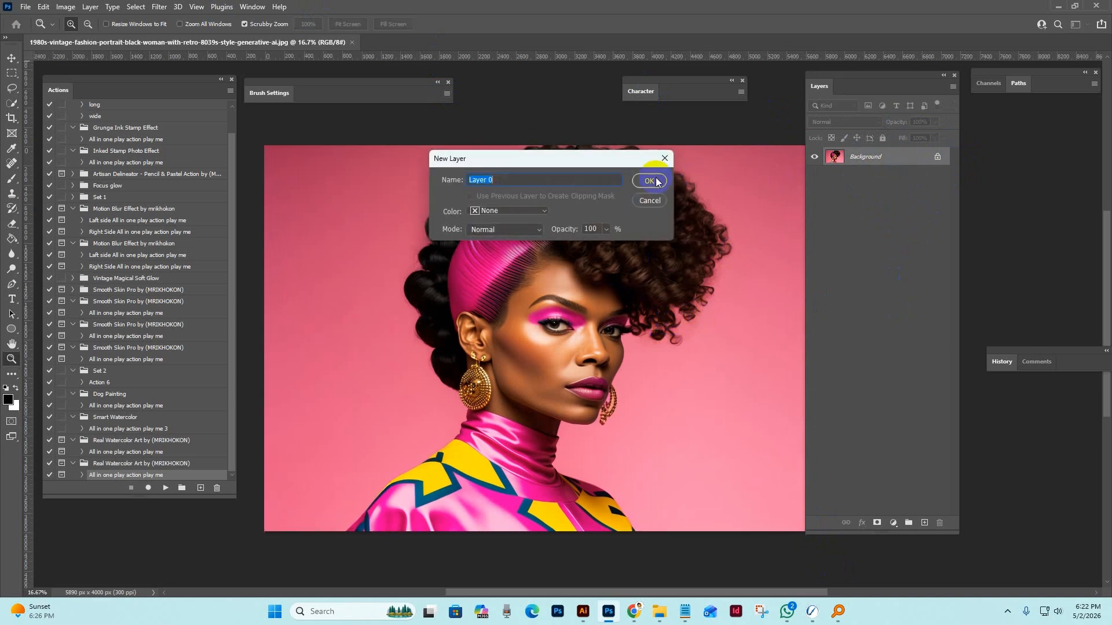
left_click(649, 180)
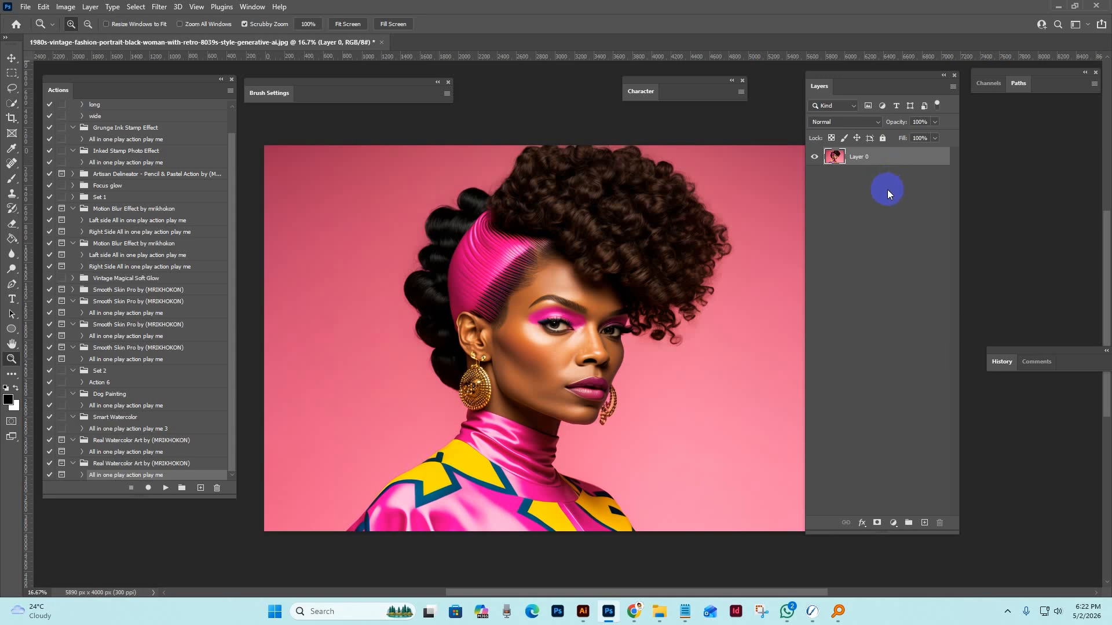
right_click(881, 157)
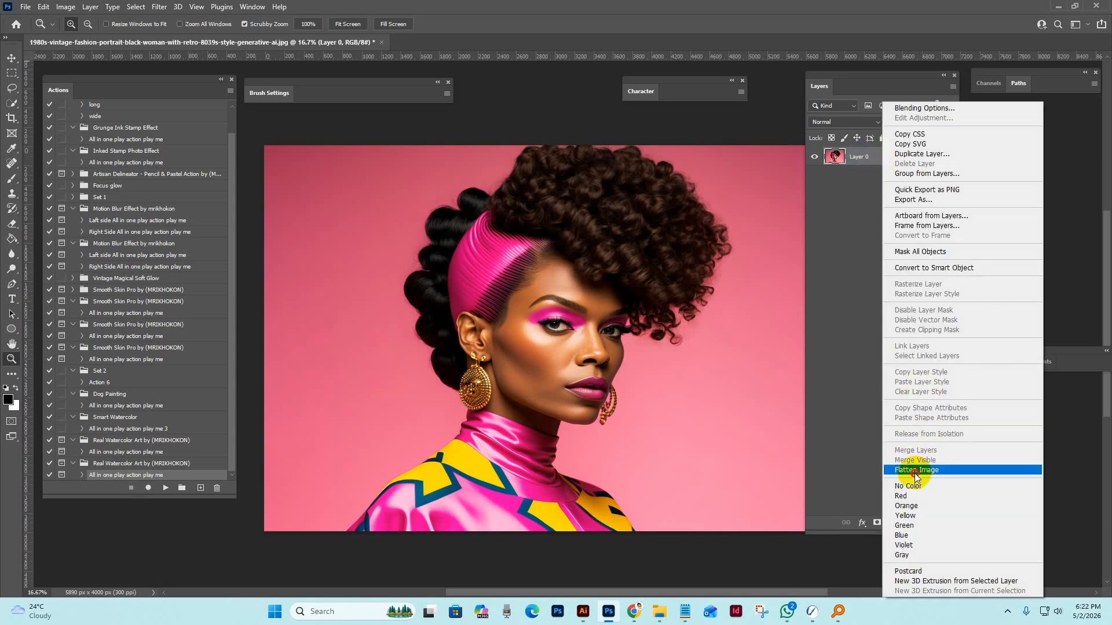
left_click(863, 176)
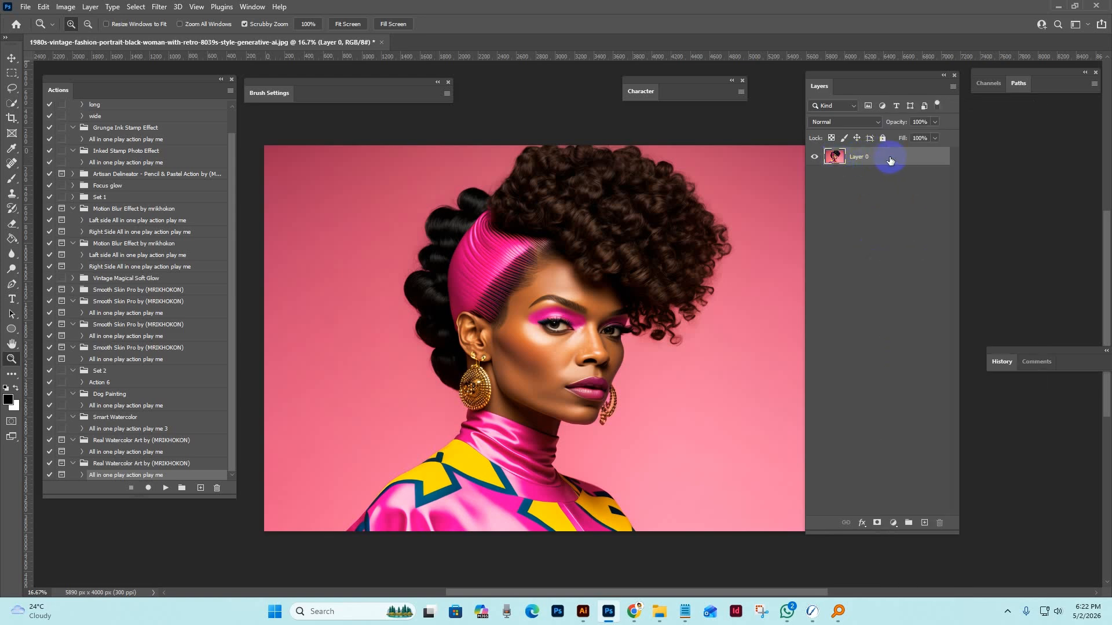
right_click(889, 157)
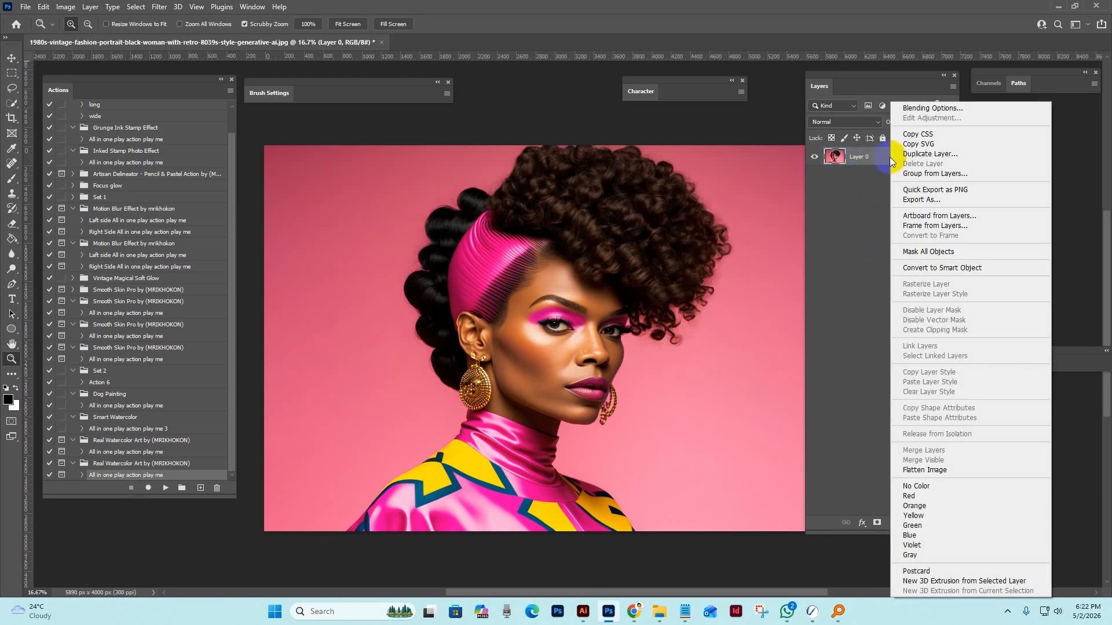
left_click(950, 473)
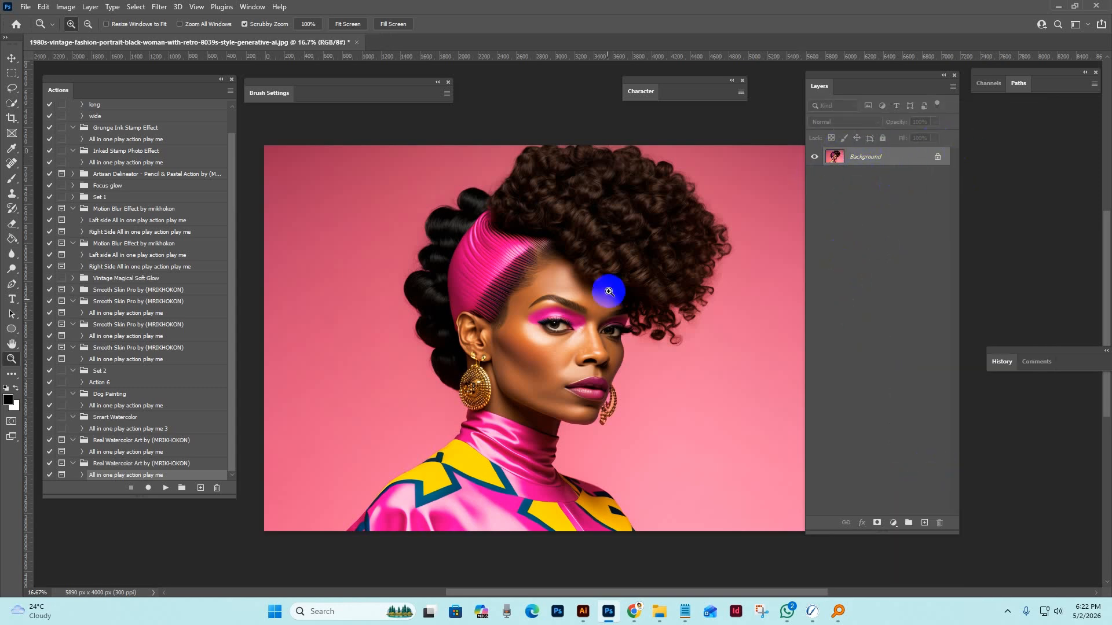
Resize the portrait proportionally to a width of 3500 pixels in Image Size.
left_click(65, 7)
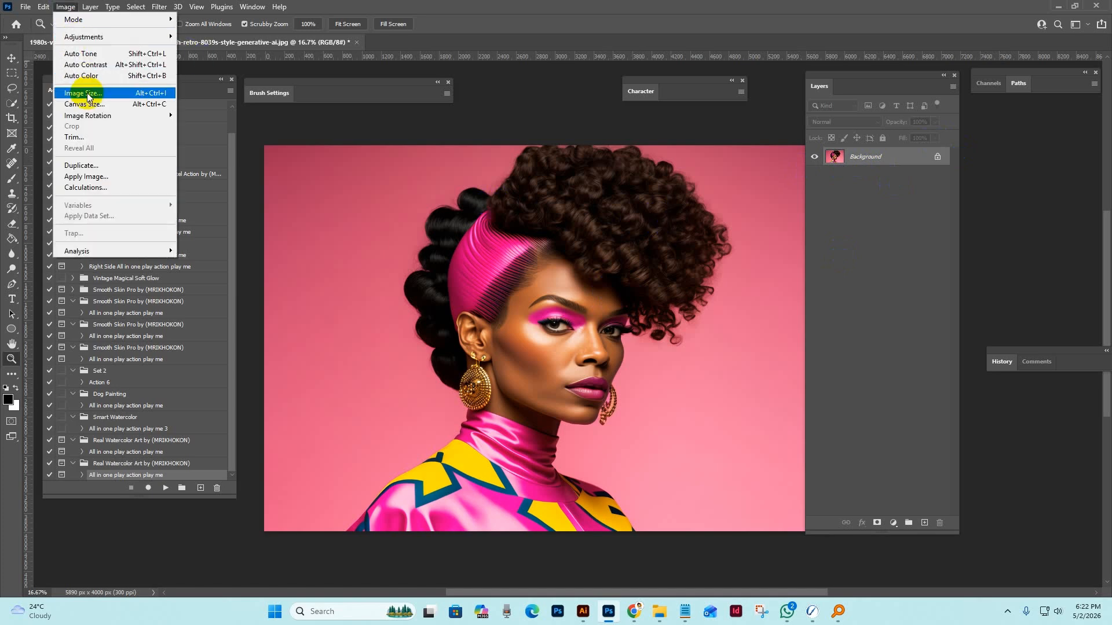
left_click(83, 93)
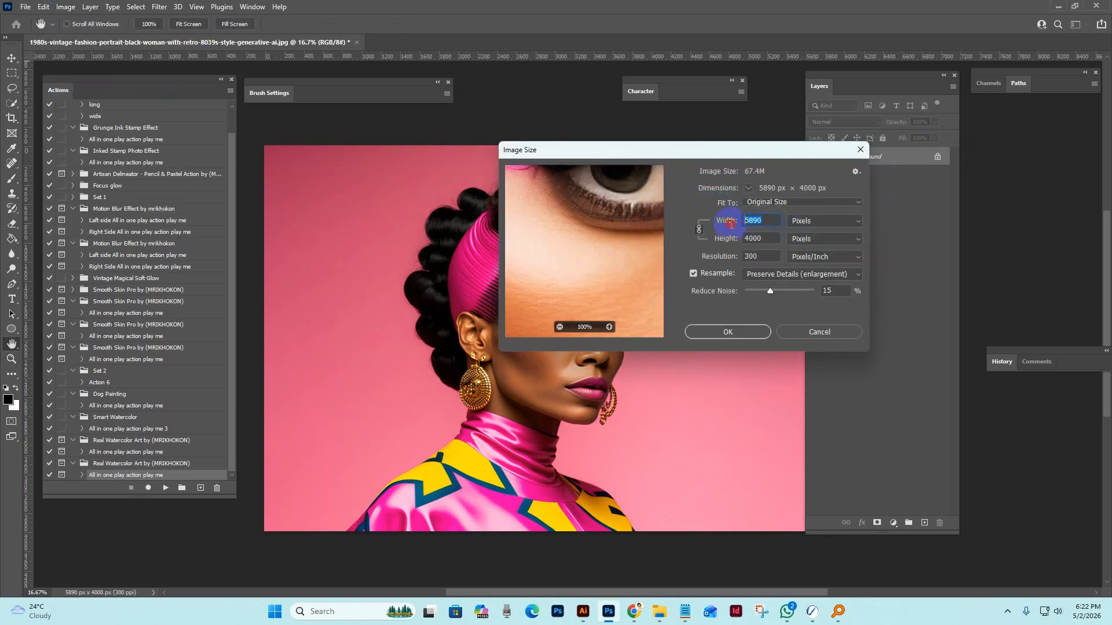
left_click_drag(756, 150, 901, 162)
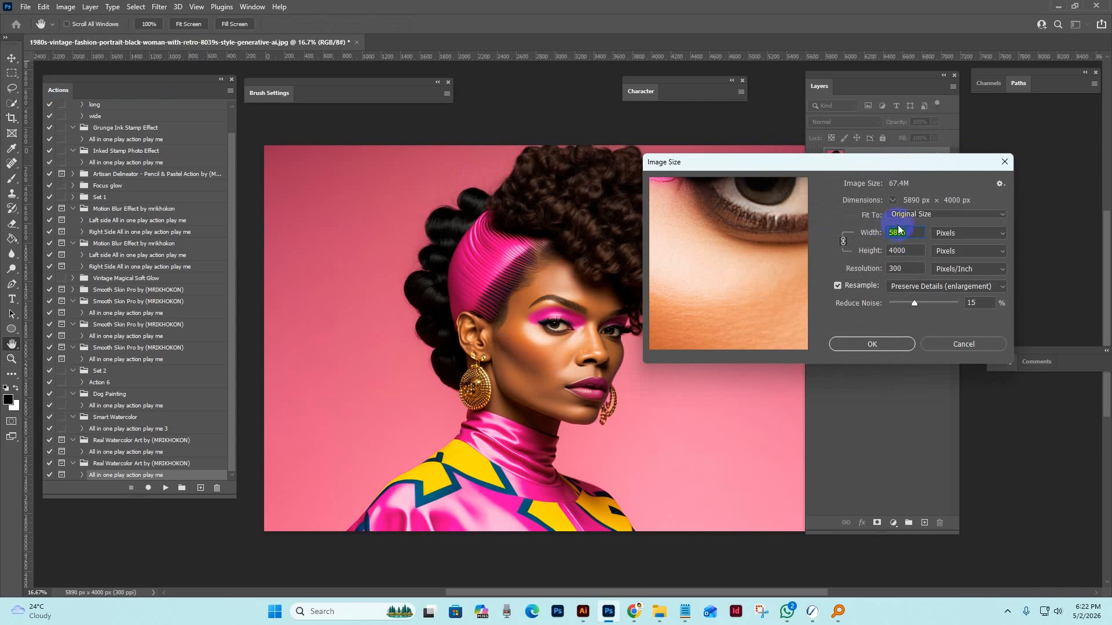
left_click_drag(907, 235, 848, 232)
type("35000")
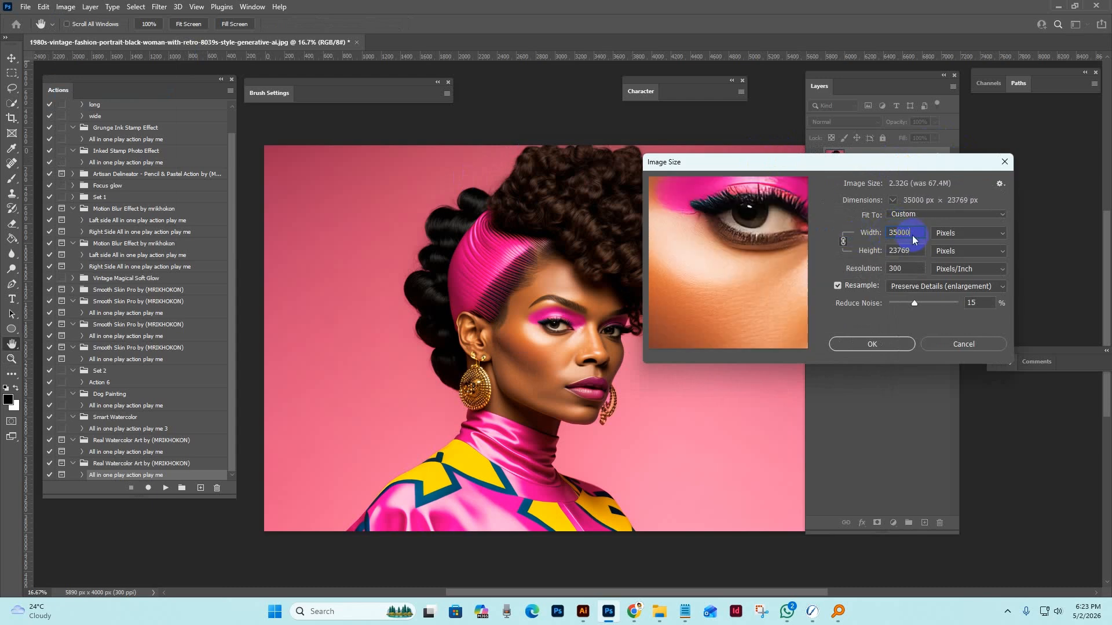
key("BackSpace")
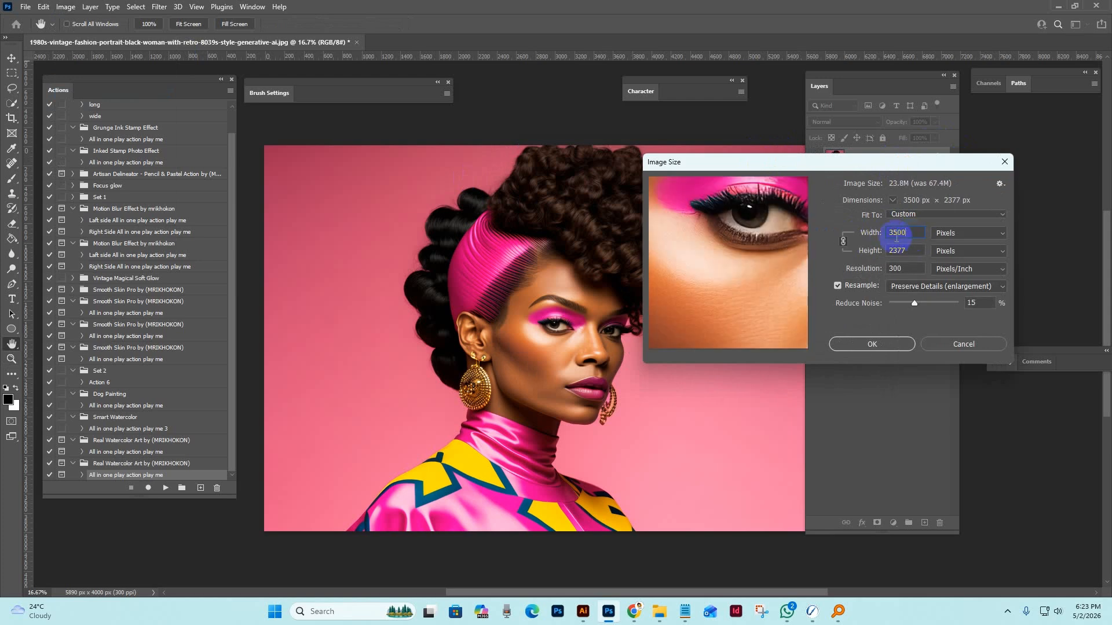
left_click(875, 343)
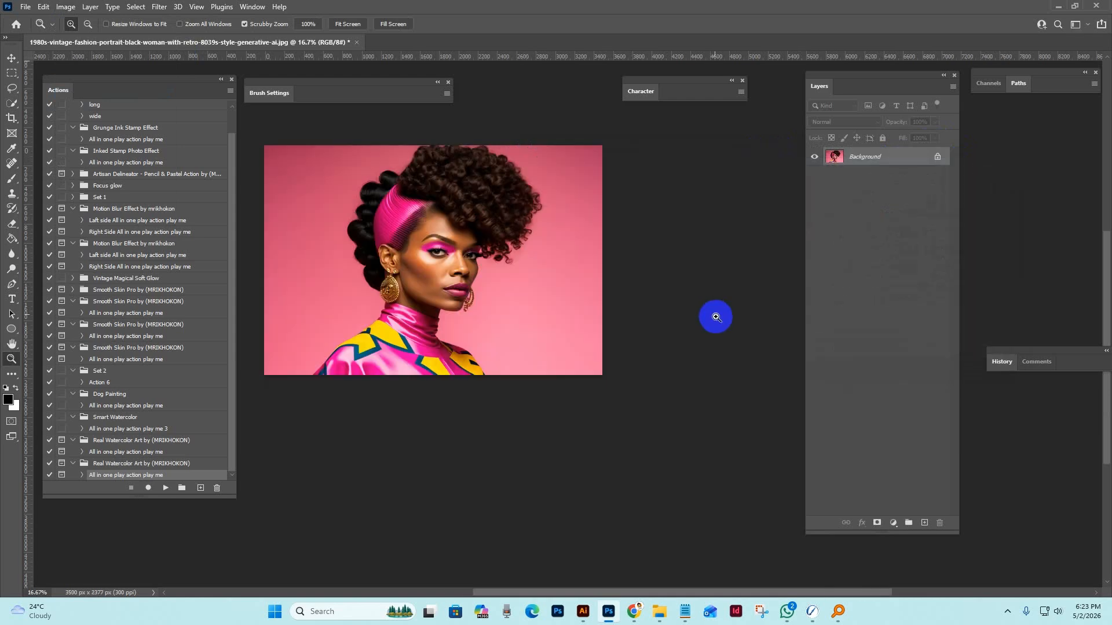
Select the woman with Select Subject and add a new layer named "brush" above the Background.
key("z")
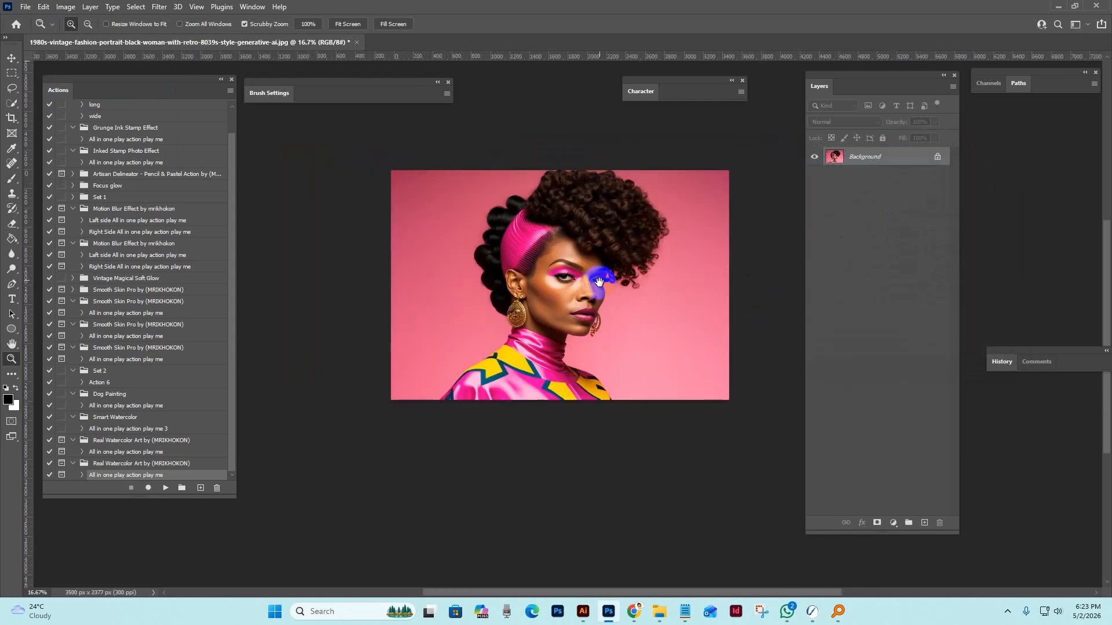
left_click(487, 256)
left_click_drag(594, 276, 588, 283)
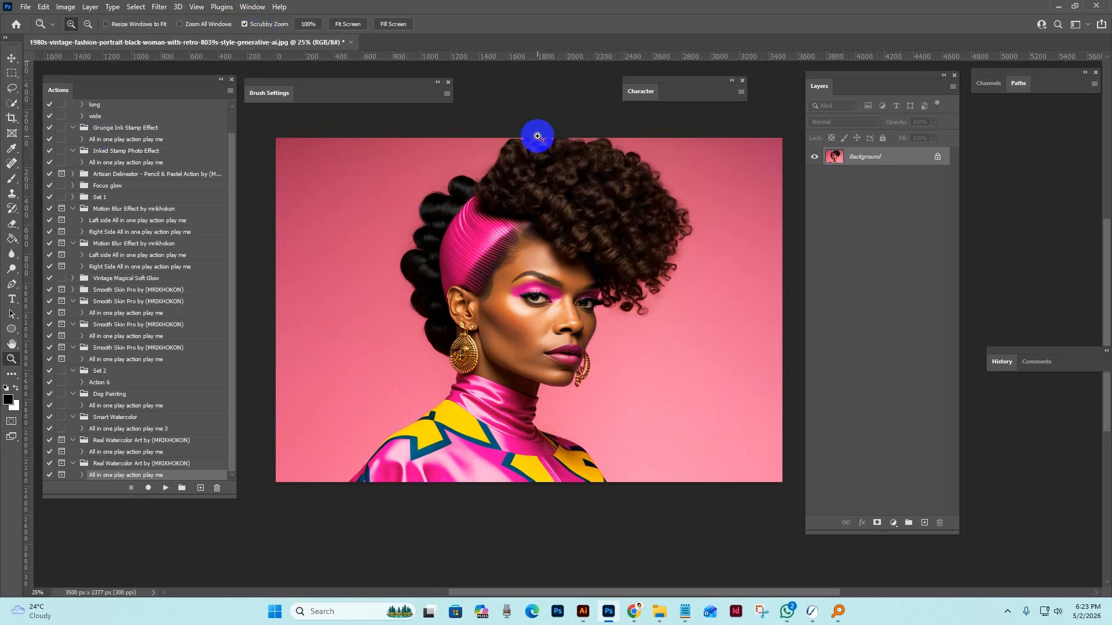
left_click_drag(845, 88, 826, 92)
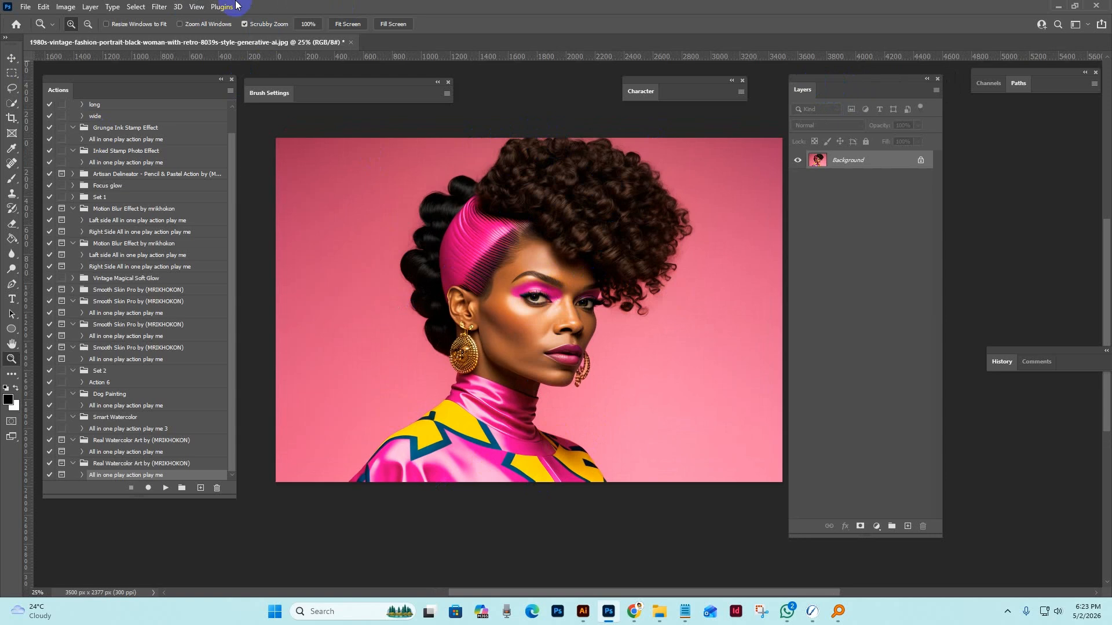
left_click(135, 7)
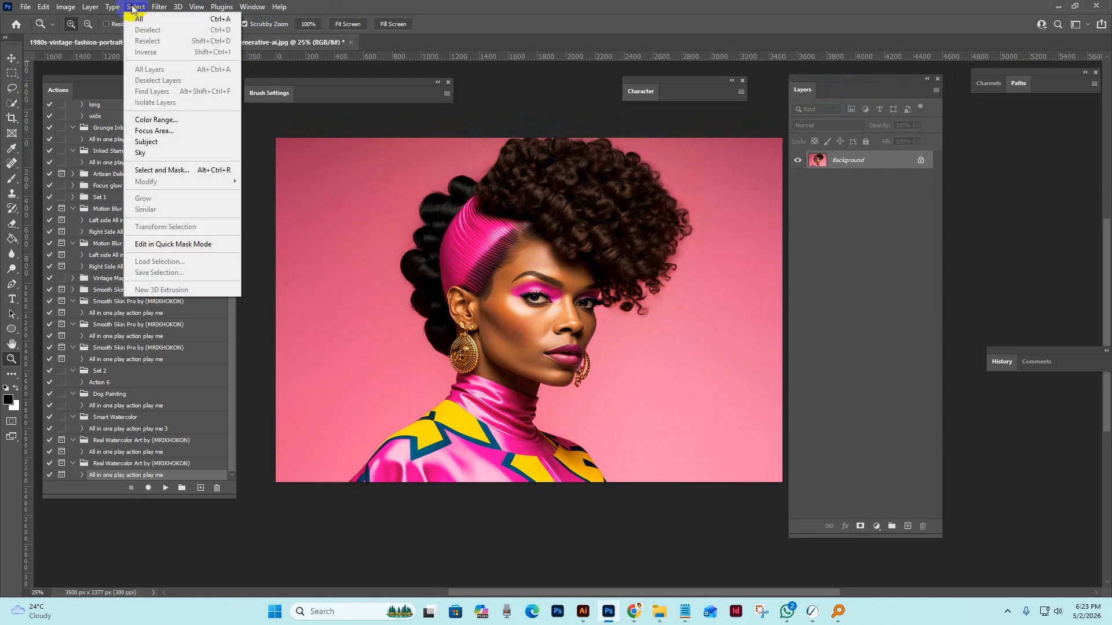
left_click(154, 144)
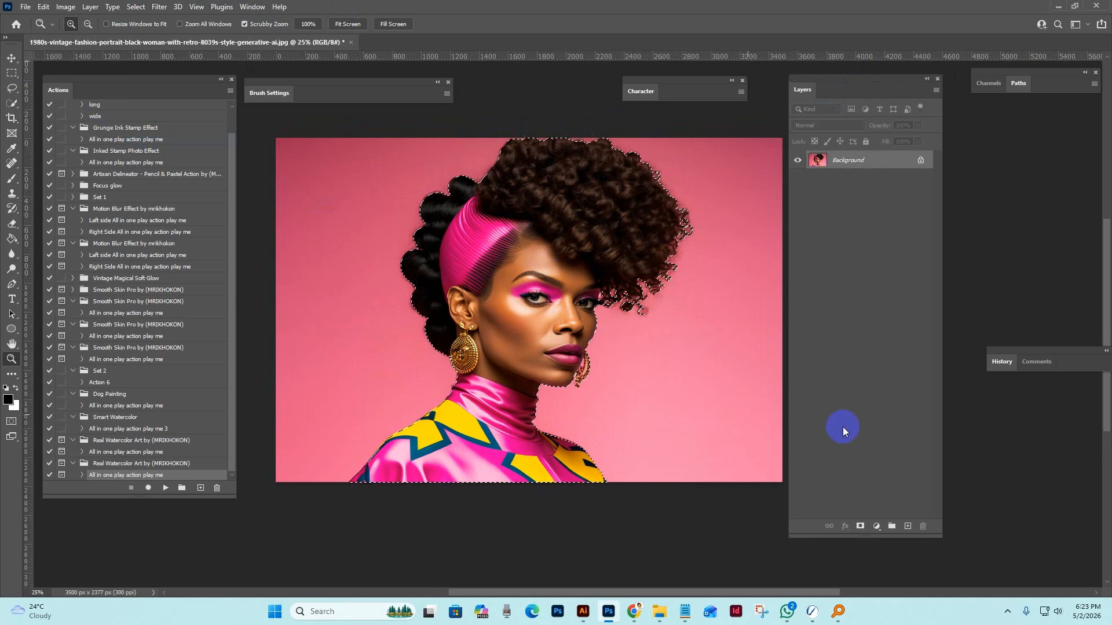
left_click(907, 527)
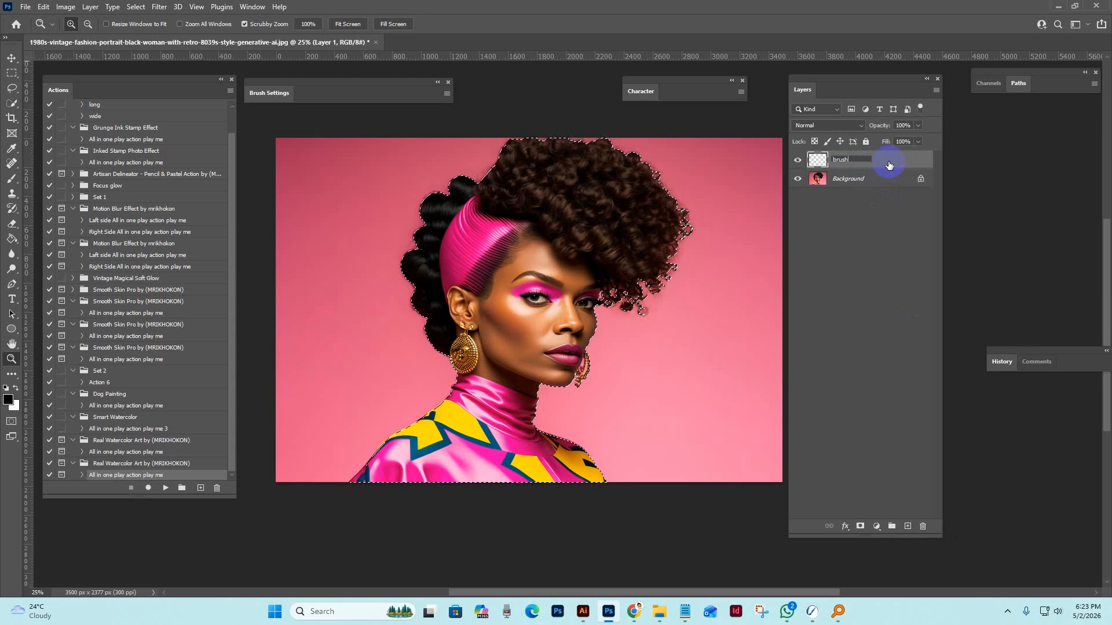
key("Return")
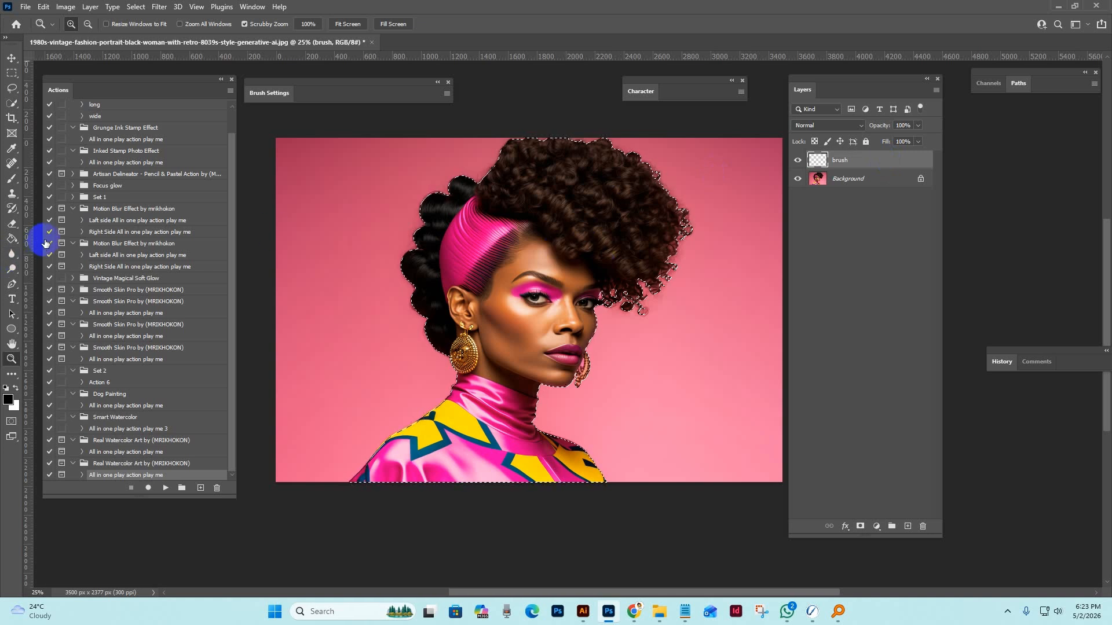
Choose the Brush tool with a soft round brush from General Brushes at 0% hardness.
left_click(11, 180)
right_click(13, 180)
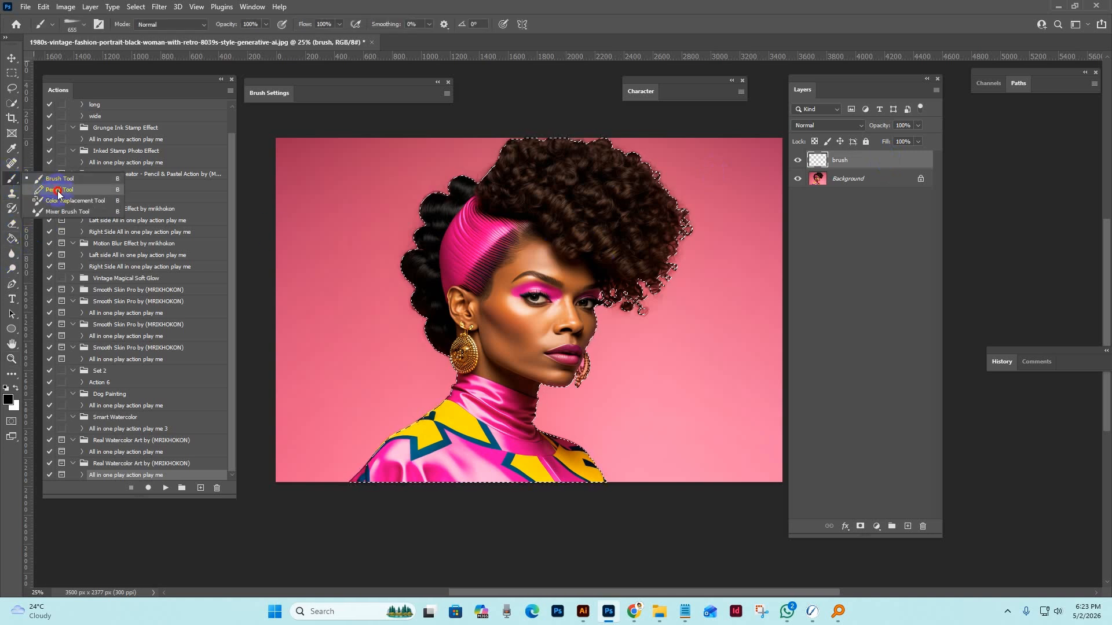
left_click(59, 181)
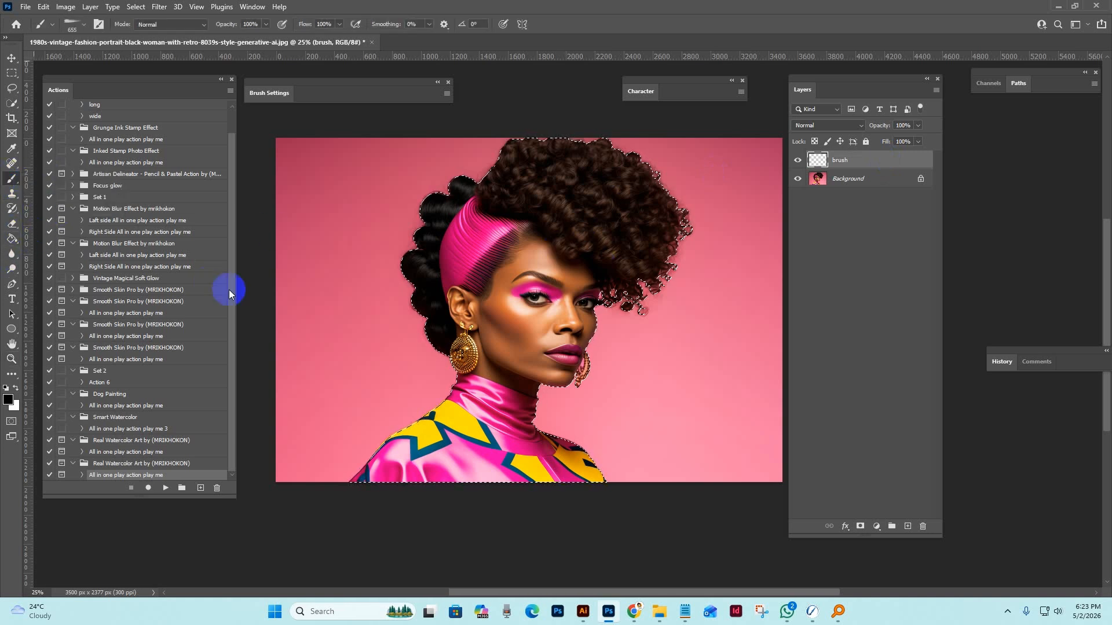
left_click(81, 25)
left_click(206, 158)
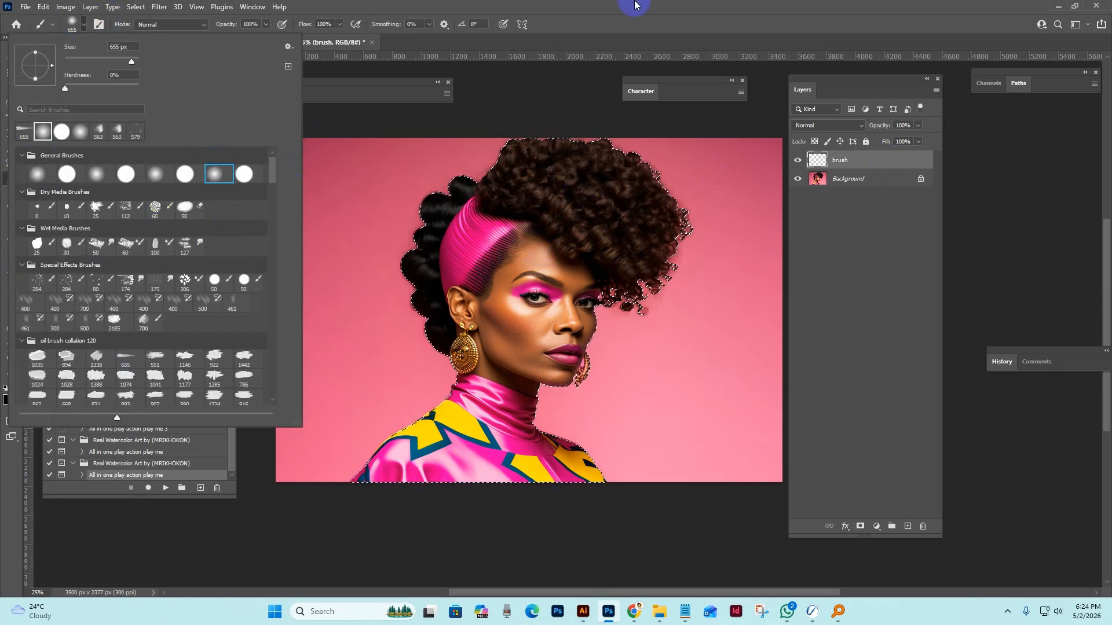
left_click(635, 18)
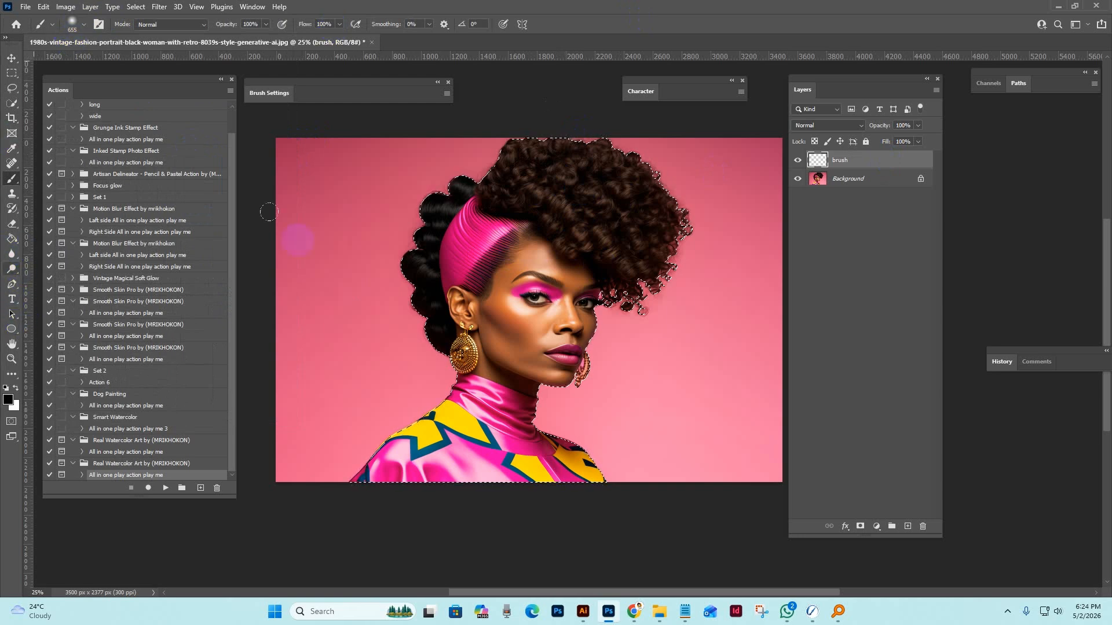
left_click(12, 241)
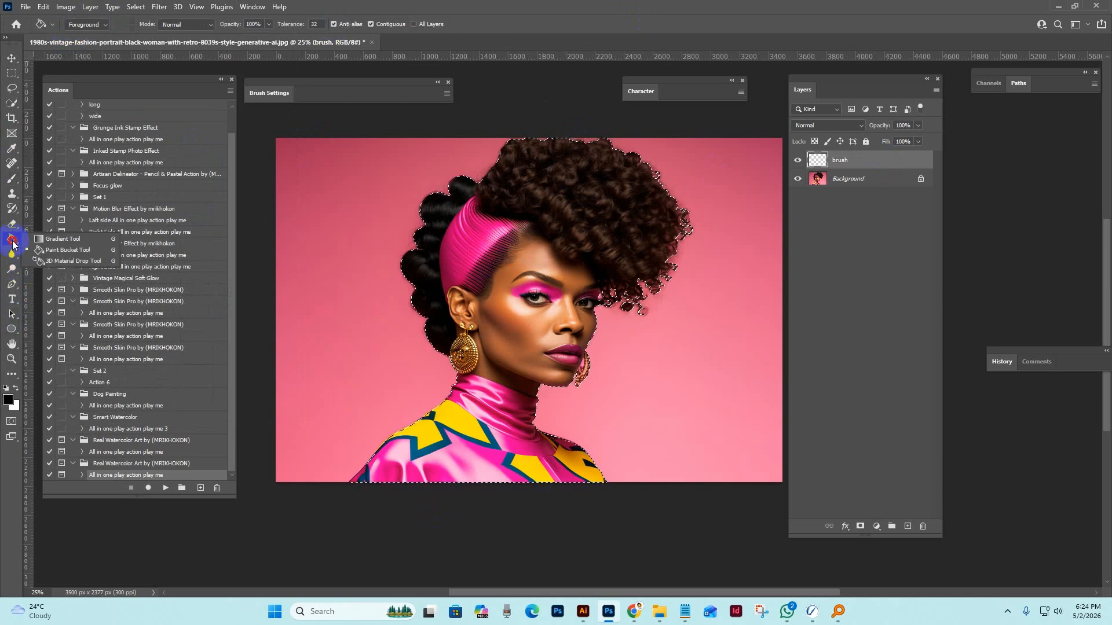
left_click(52, 254)
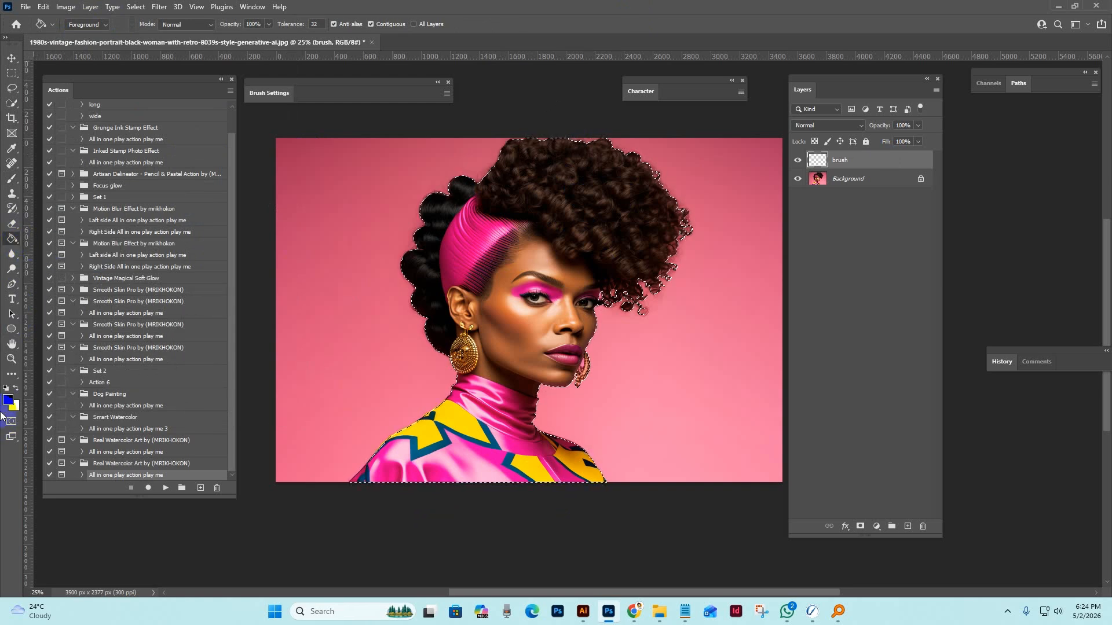
left_click(7, 400)
left_click(951, 236)
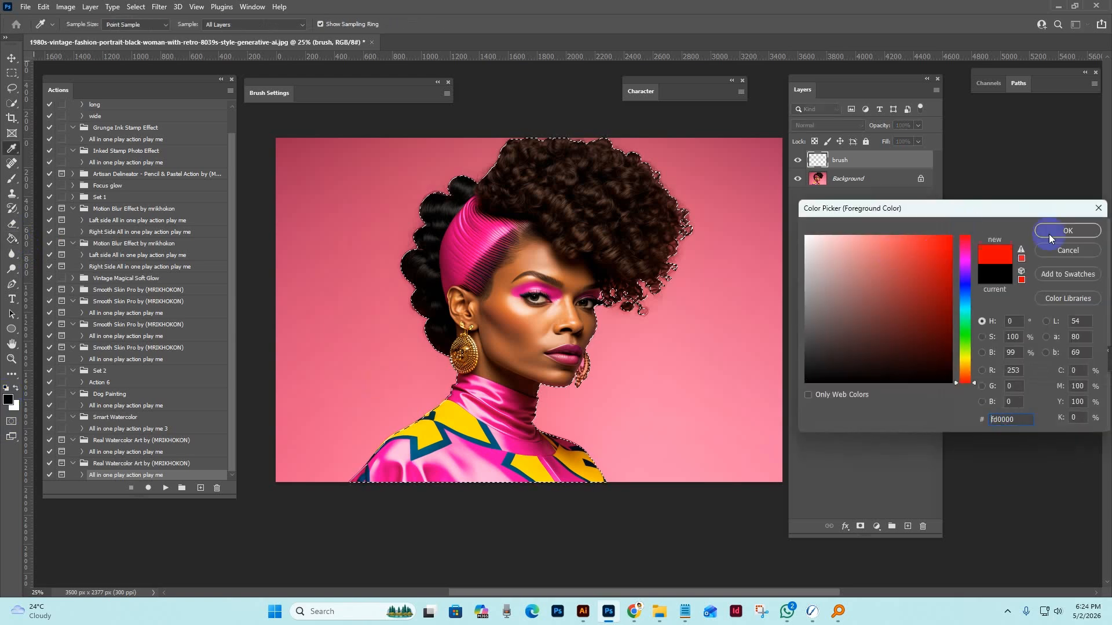
left_click(1084, 251)
Set the foreground colour to bright red, #ff1e1e.
left_click(10, 400)
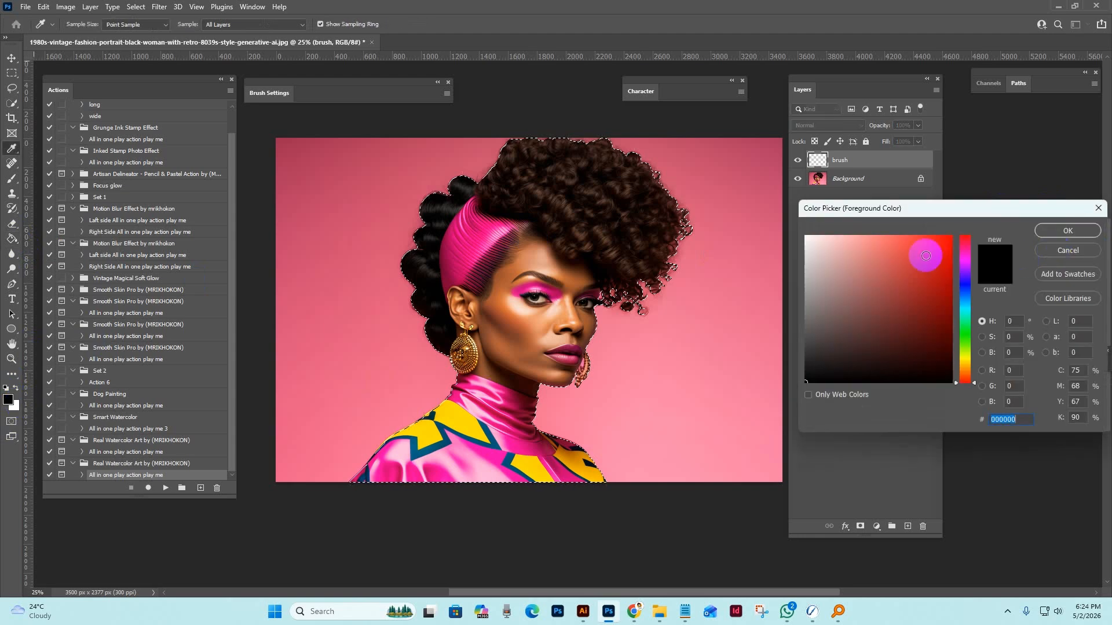
left_click_drag(926, 253, 953, 235)
left_click(1079, 231)
left_click(8, 400)
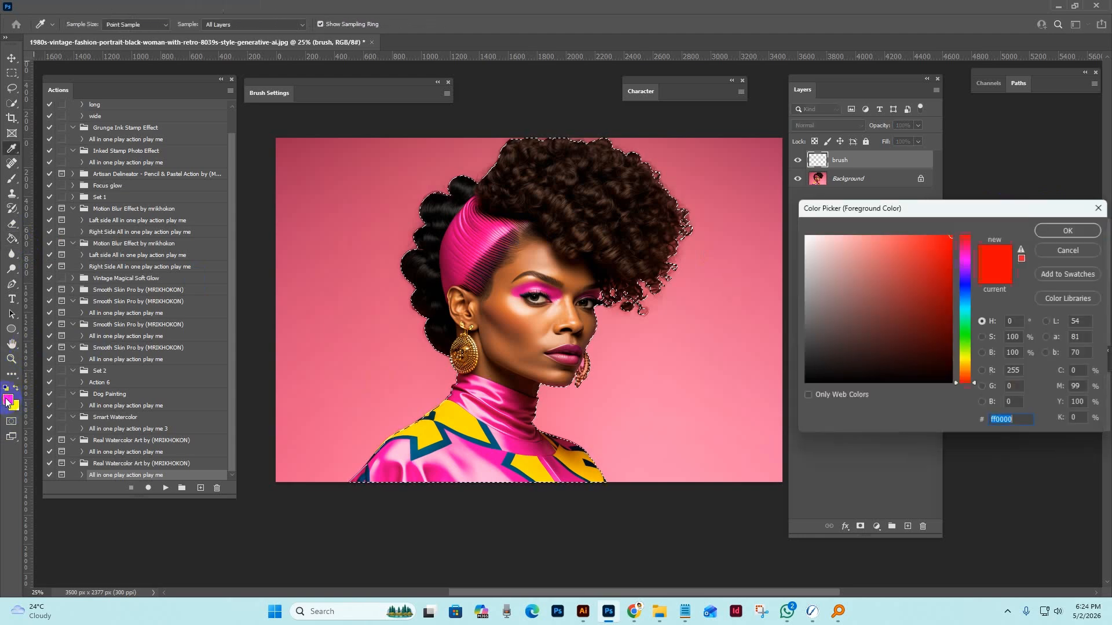
left_click(1054, 231)
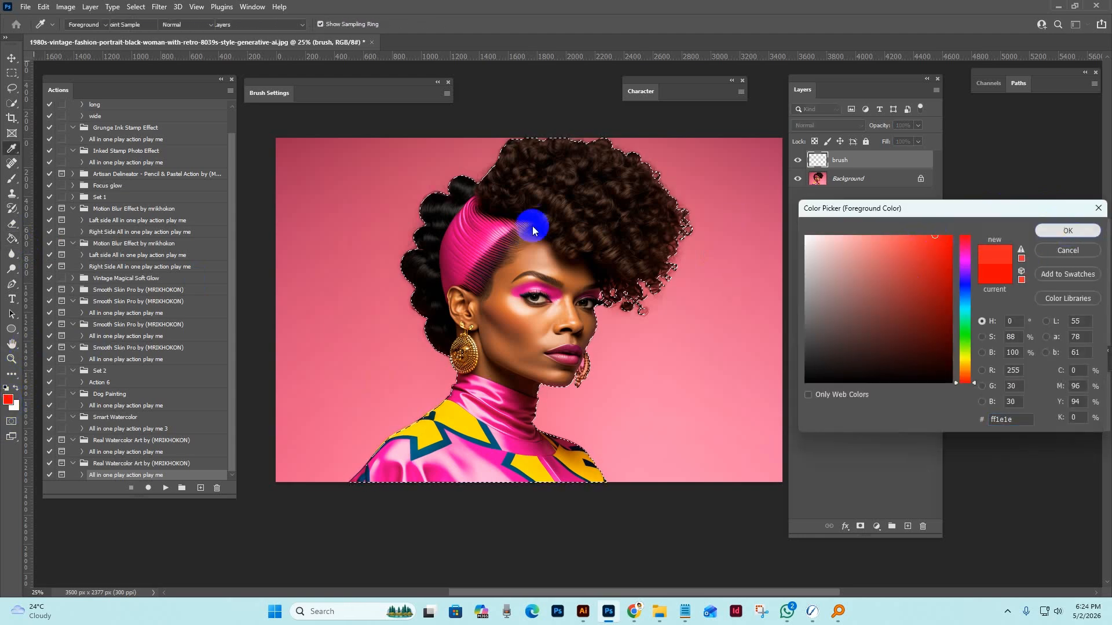
Fill the selected woman with the foreground red on the brush layer using the Paint Bucket, and deselect.
key("g")
left_click(8, 248)
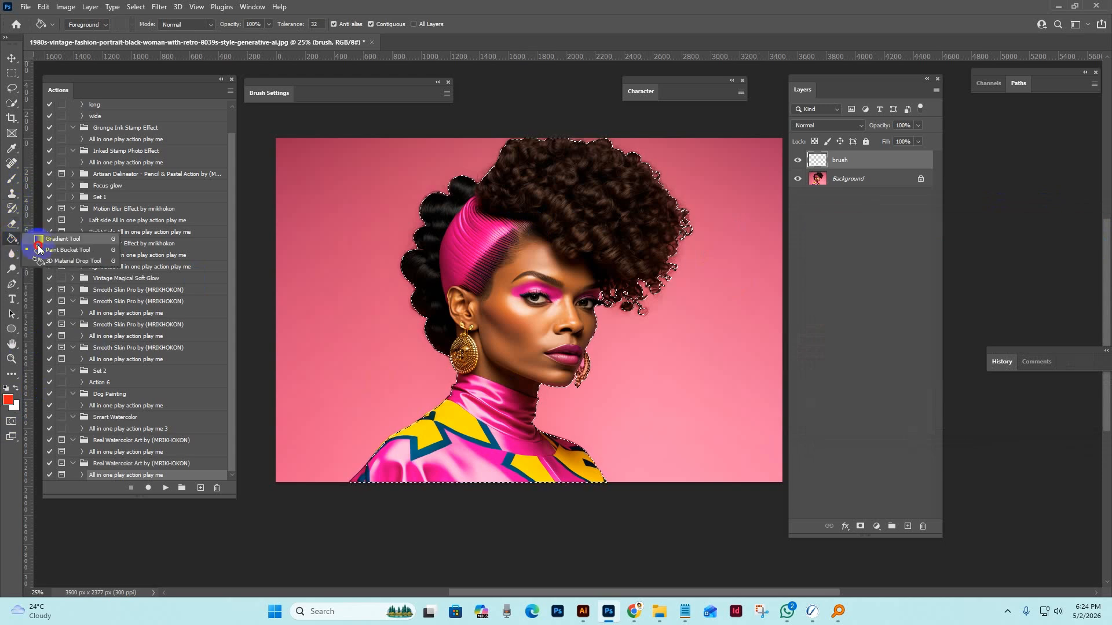
left_click(546, 238)
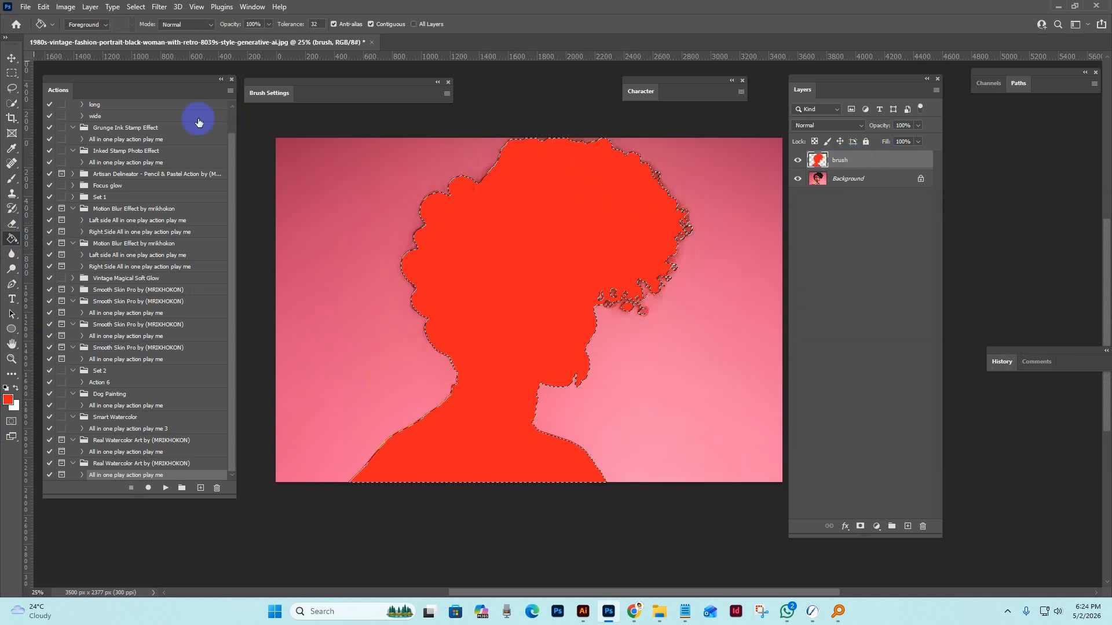
left_click(136, 8)
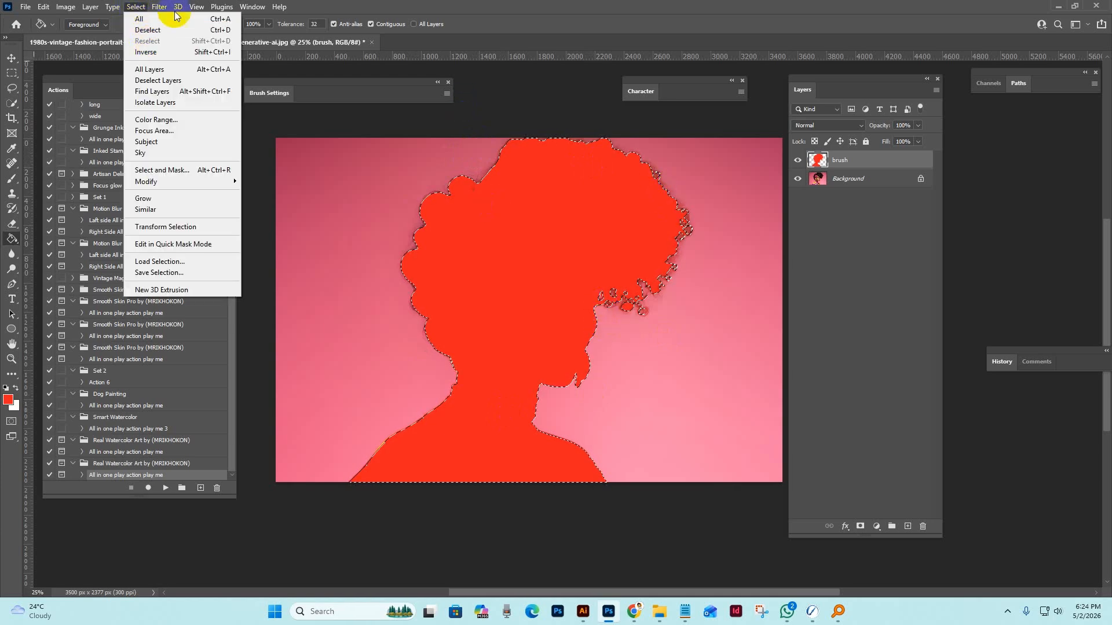
left_click(147, 29)
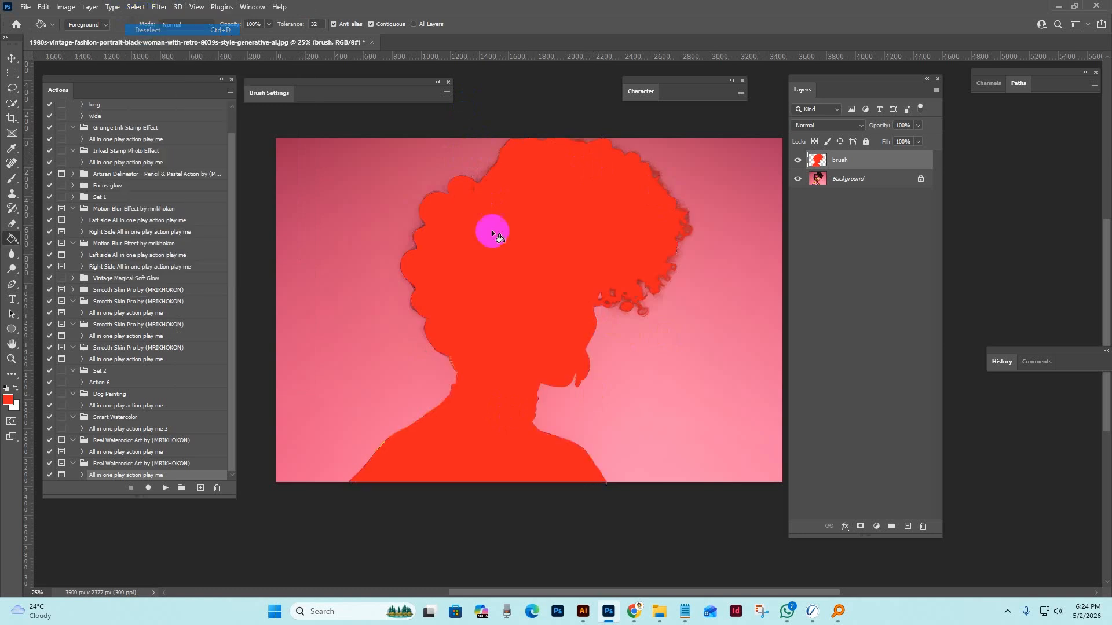
Paint red into the small gaps among the curls on the brush layer with a soft brush of about 90 px.
left_click(11, 178)
left_click(57, 181)
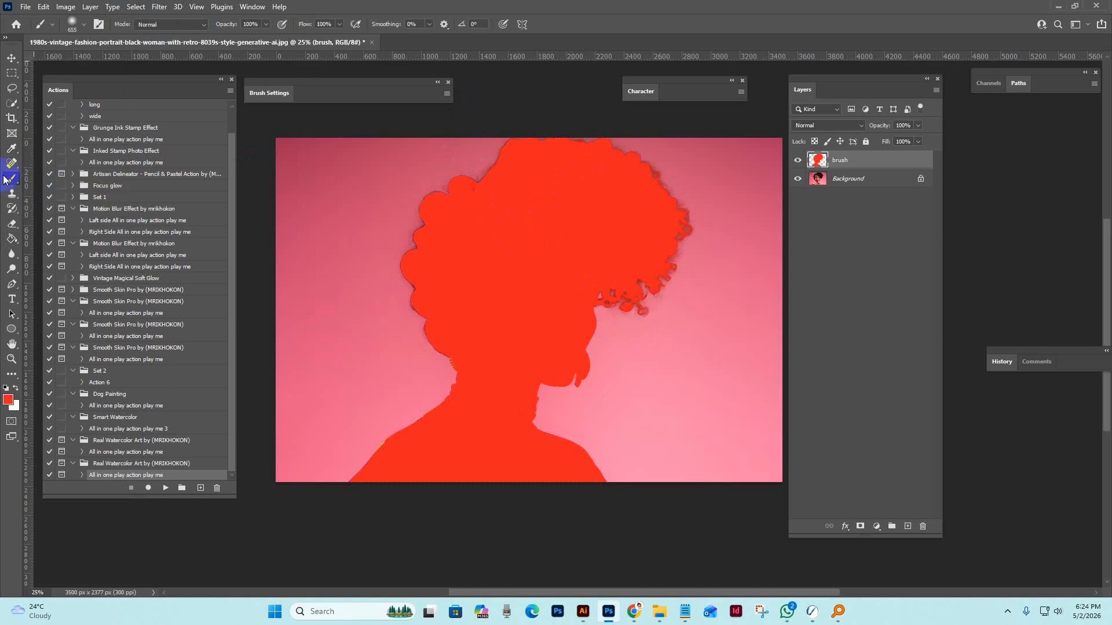
left_click(16, 183)
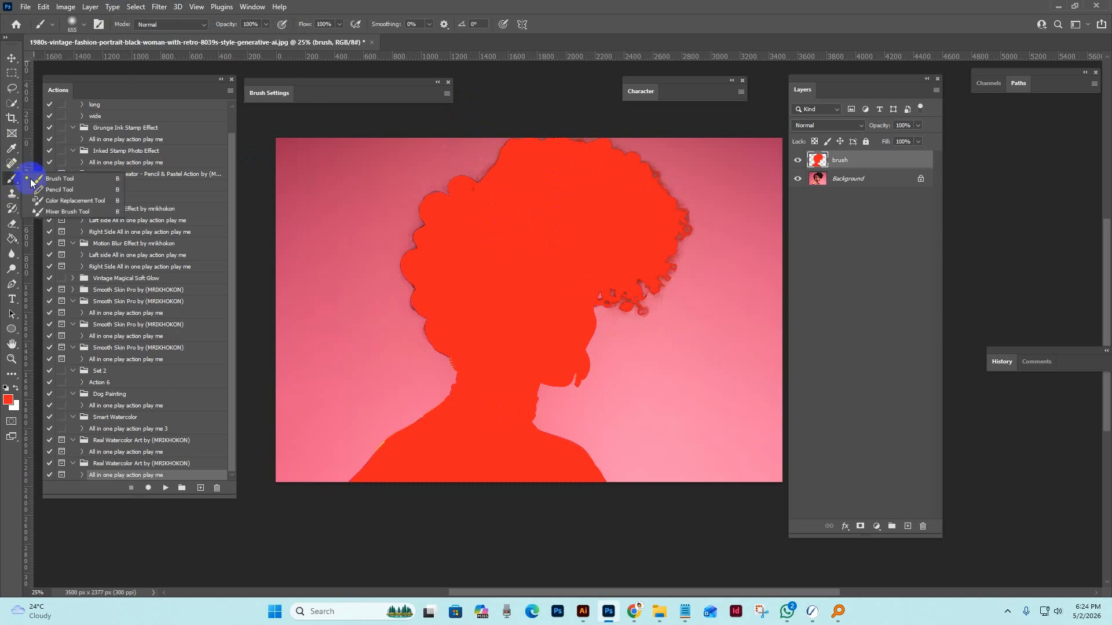
left_click(83, 24)
left_click(687, 11)
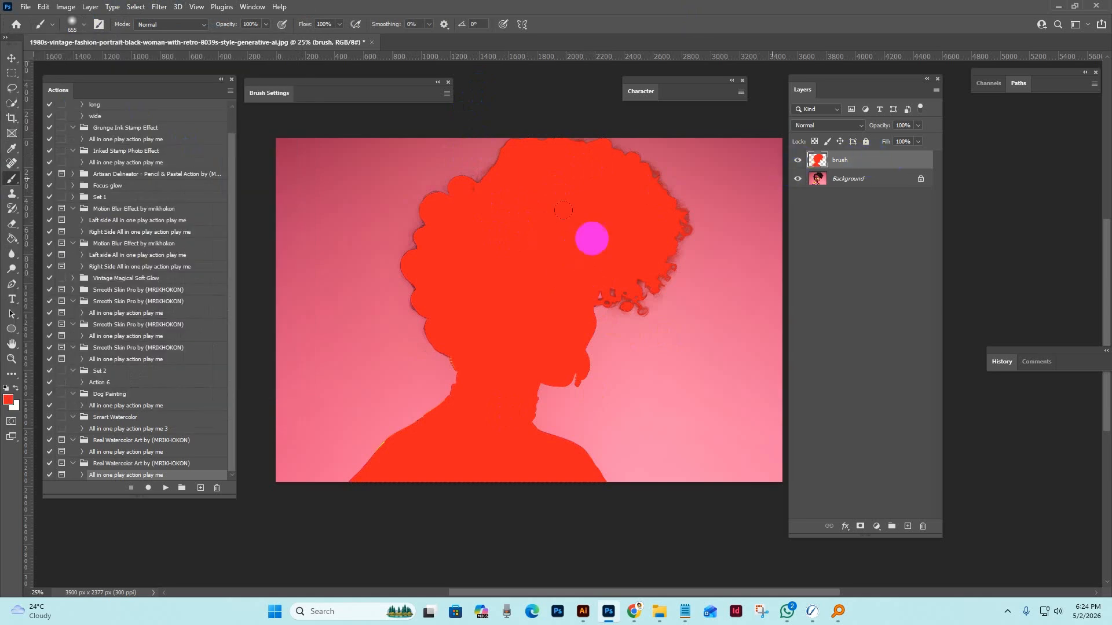
key("bracketleft")
key("bracketleft")
key("bracketleft")
key("bracketleft")
key("bracketleft")
key("bracketleft")
key("bracketleft")
key("bracketleft")
key("bracketleft")
key("bracketleft")
key("bracketleft")
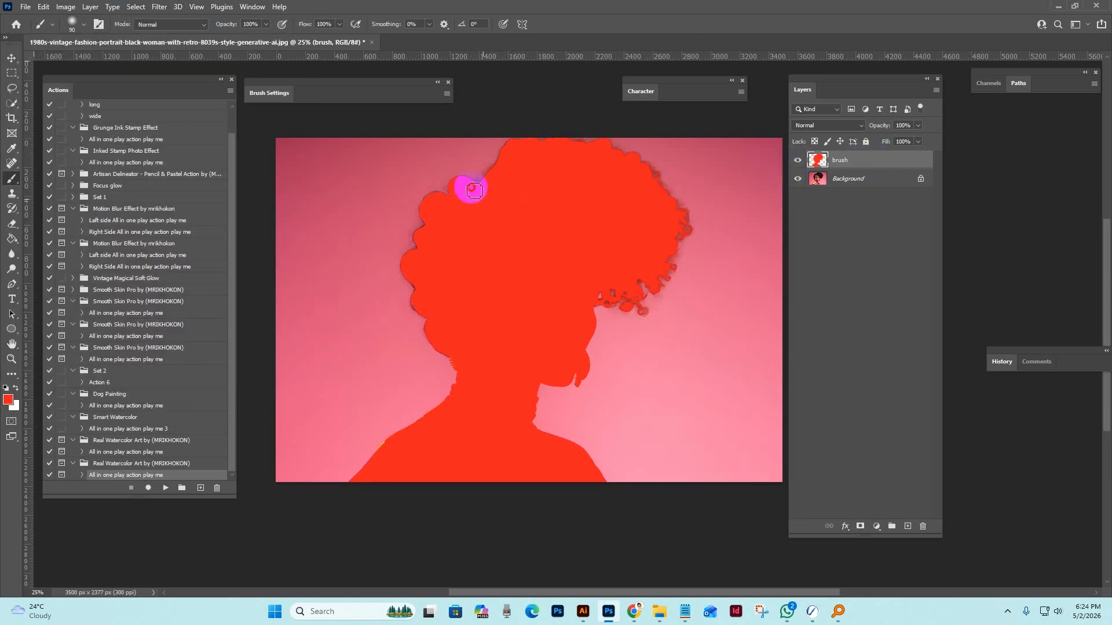
mouse_move(602, 298)
left_mouse_down()
mouse_move(637, 290)
mouse_move(618, 305)
mouse_move(664, 262)
mouse_move(656, 284)
mouse_move(683, 223)
mouse_move(652, 288)
left_mouse_up()
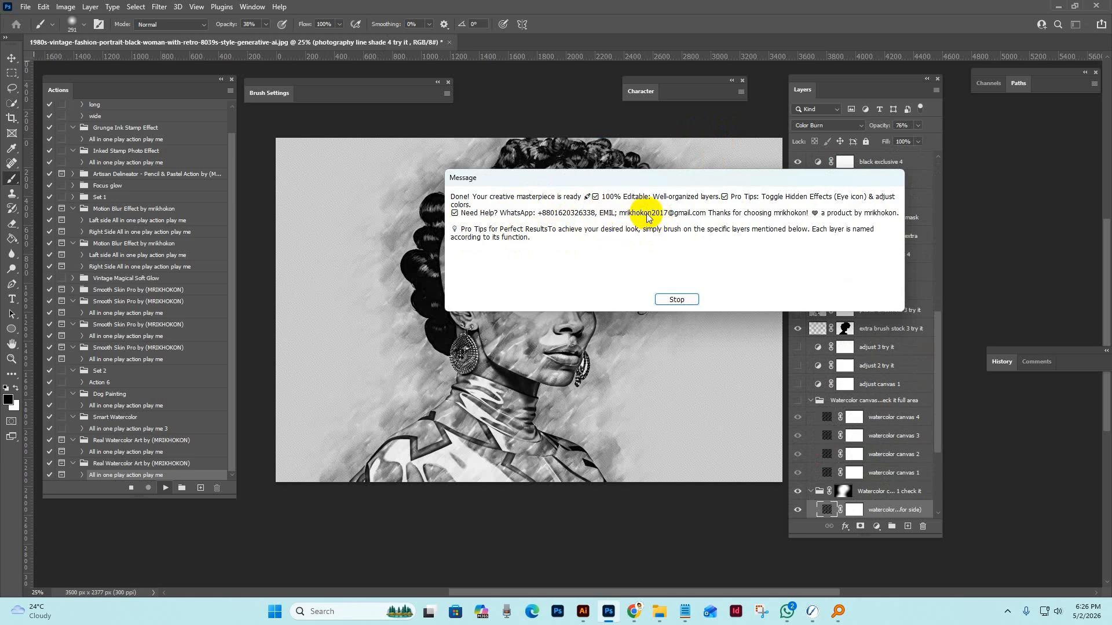
Dismiss the action's completion message and inspect the watercolor effect on the woman's face up close.
left_click(679, 300)
key("z")
left_click(505, 332)
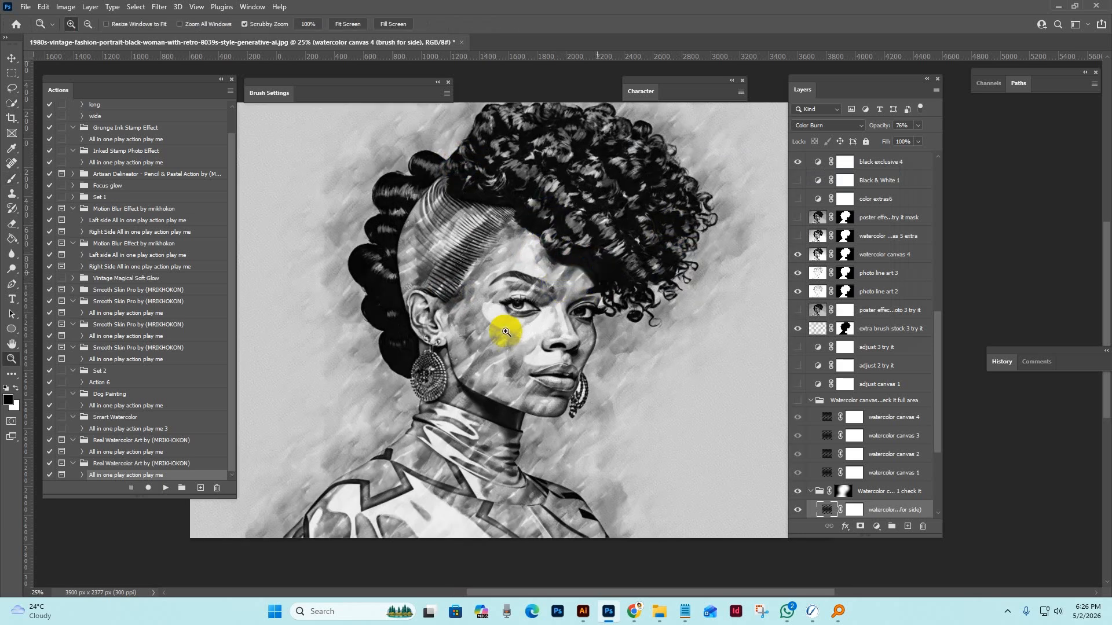
mouse_move(868, 91)
left_mouse_down()
mouse_move(900, 110)
mouse_move(875, 78)
left_mouse_up()
left_click_drag(713, 87, 708, 79)
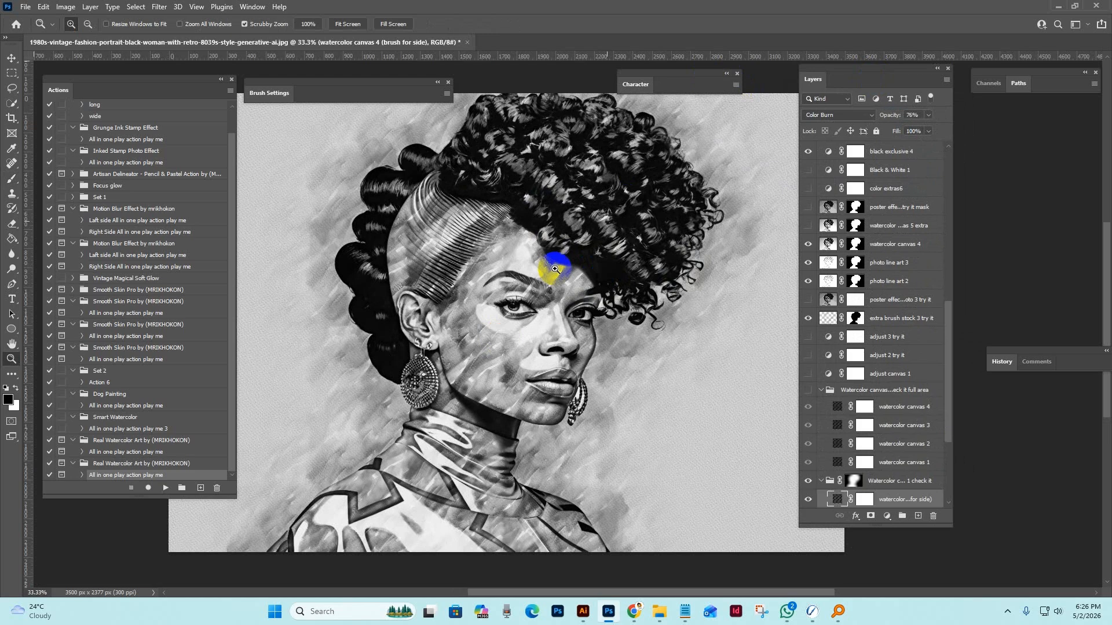
left_click(590, 323)
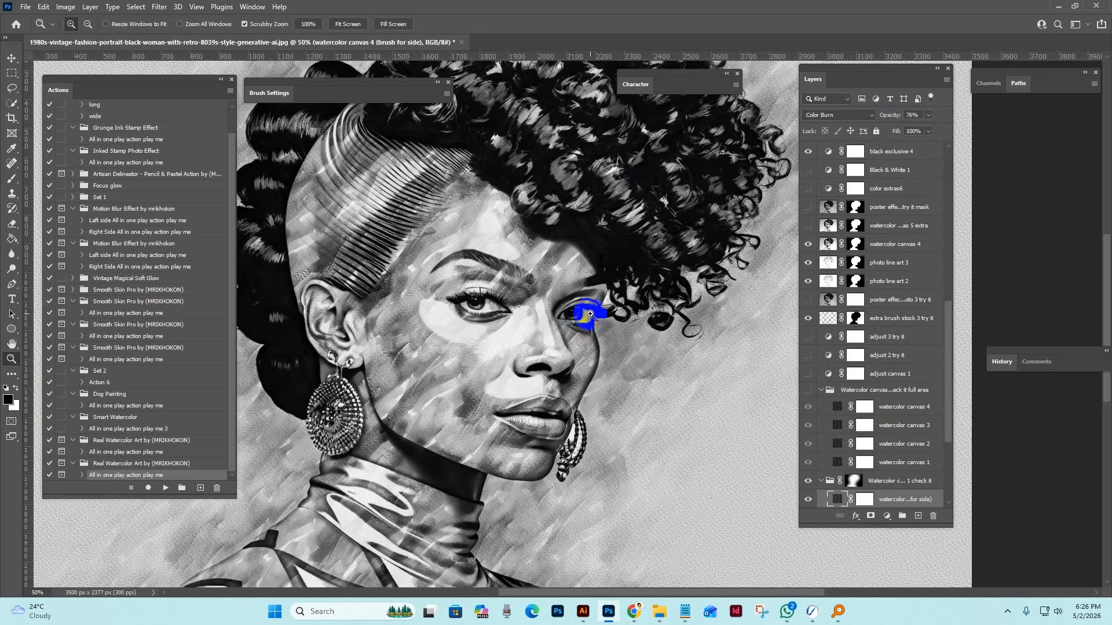
left_click(591, 313, "alt")
left_click(583, 315, "alt")
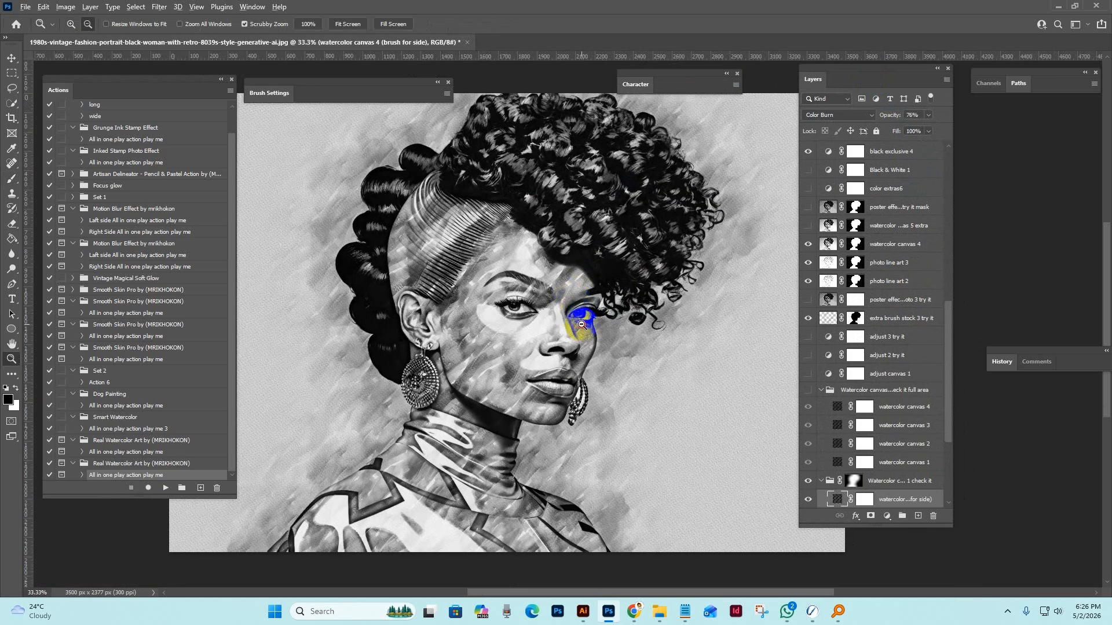
Enlarge the layer list and look through the generated layers from the brush layer down to the Background.
scroll(915, 365, "down", 2)
scroll(912, 400, "down", 2)
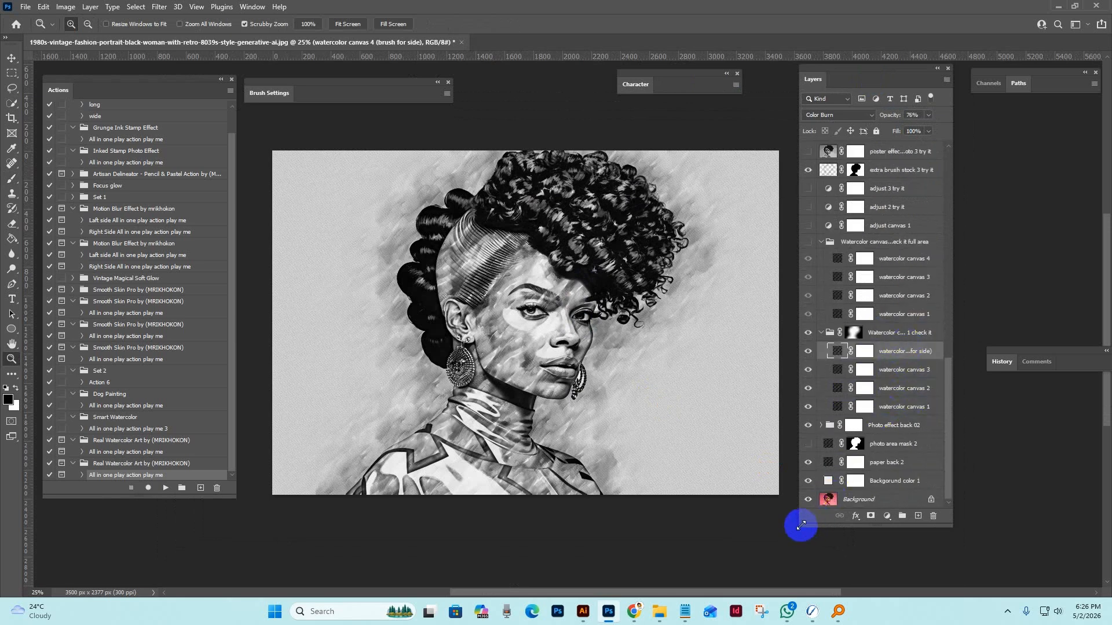
left_click_drag(800, 525, 783, 538)
scroll(869, 324, "up", 5)
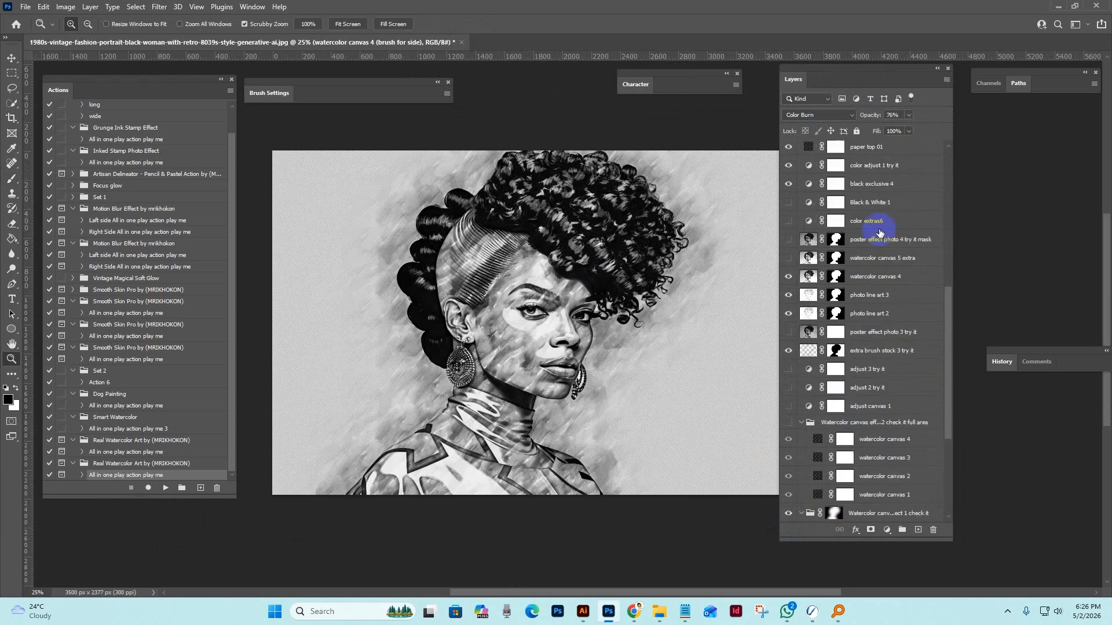
scroll(879, 232, "up", 10)
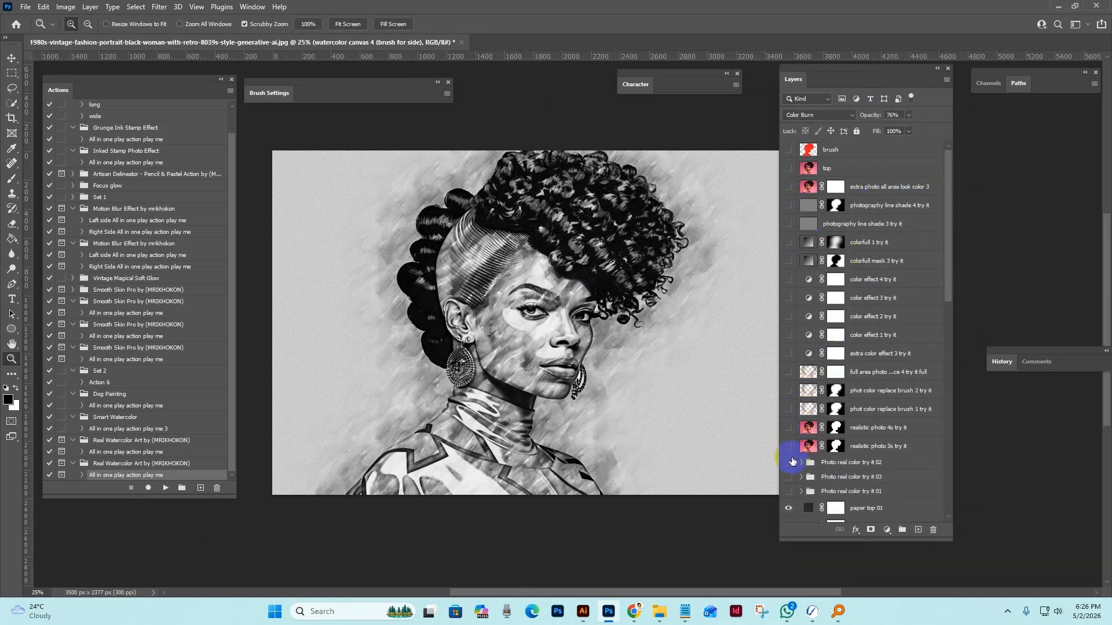
scroll(892, 353, "down", 3)
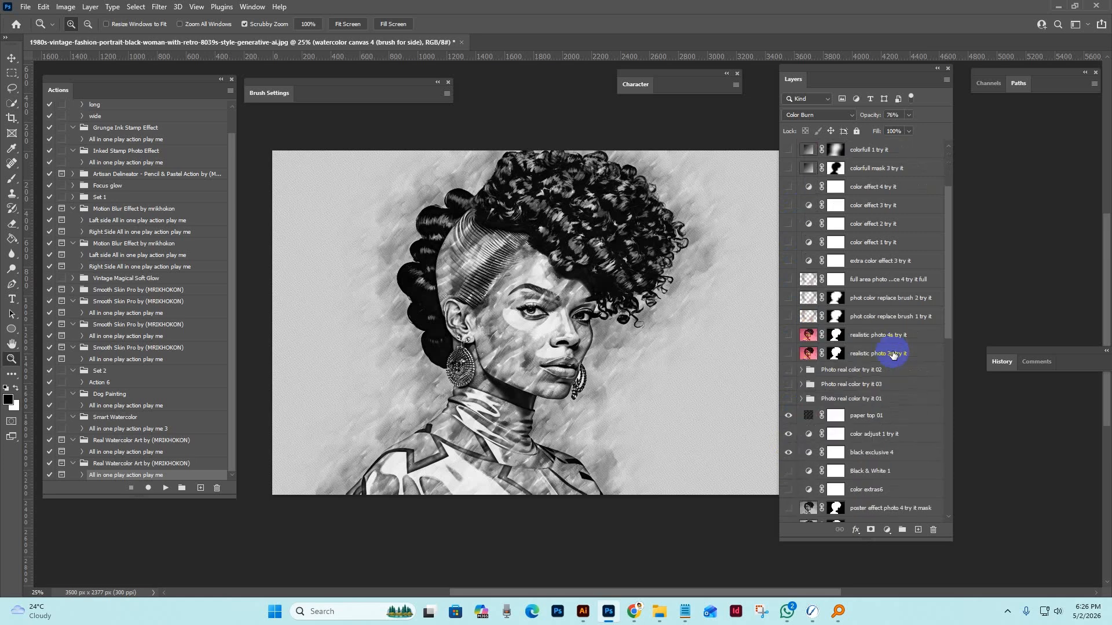
scroll(918, 343, "down", 3)
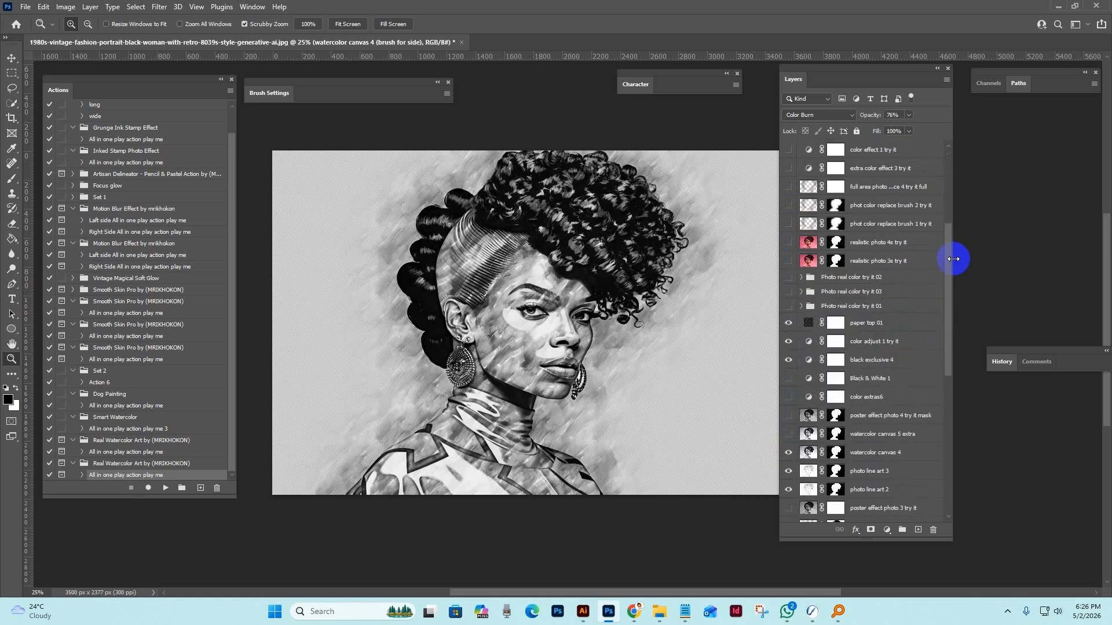
left_click_drag(947, 268, 953, 432)
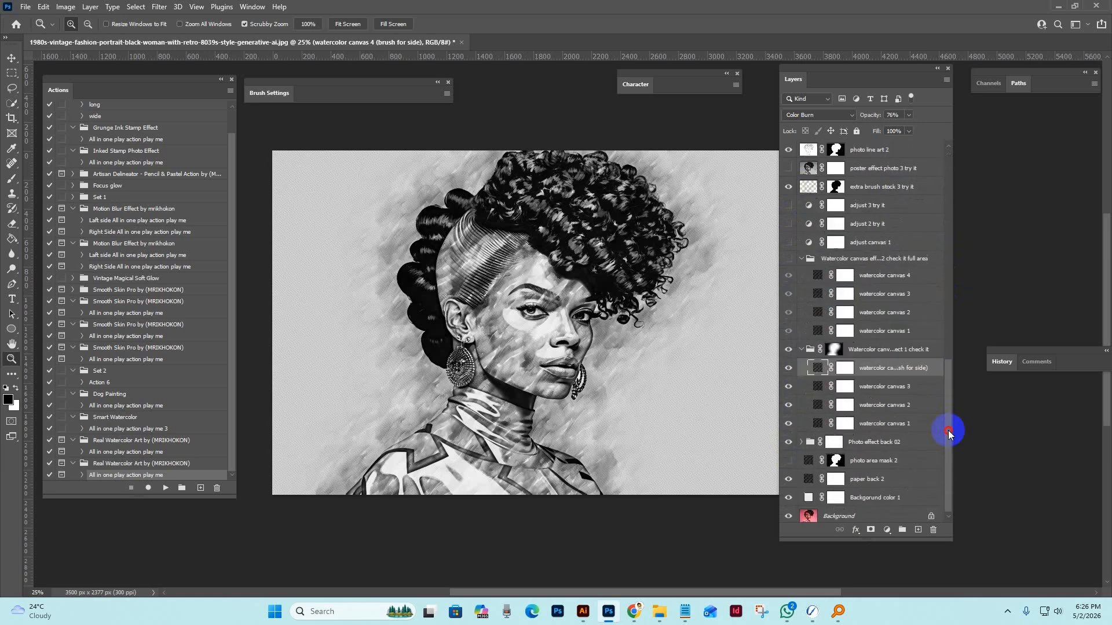
Collapse the "Watercolor canvas effect 1 check it" and "Watercolor canvas effect 2 check it full area" groups.
left_click(880, 349)
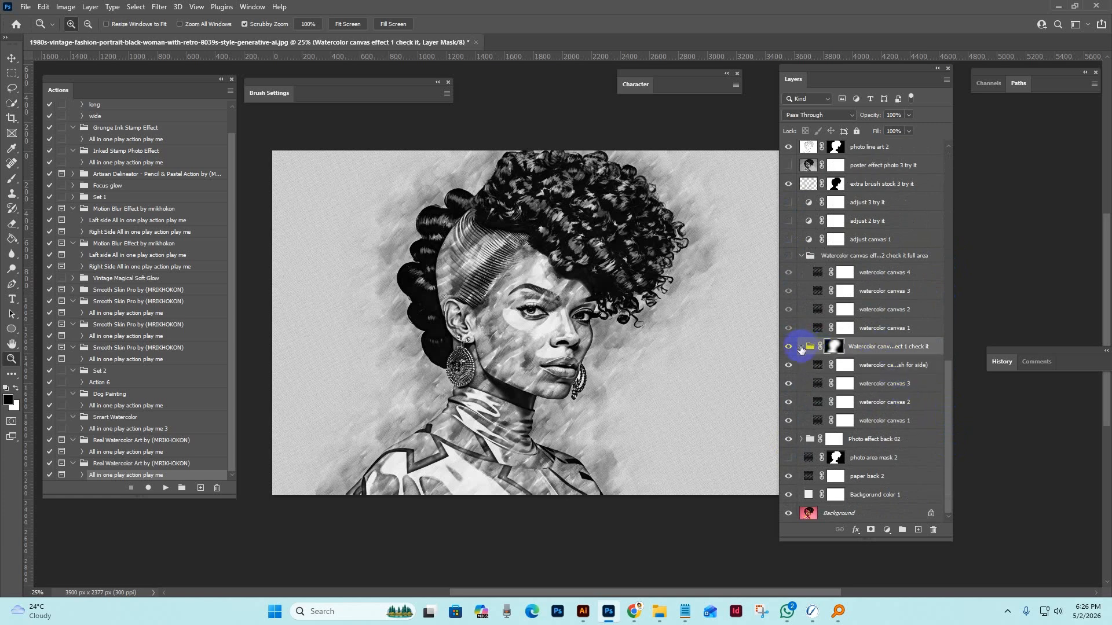
left_click(800, 347)
scroll(800, 347, "up", 2)
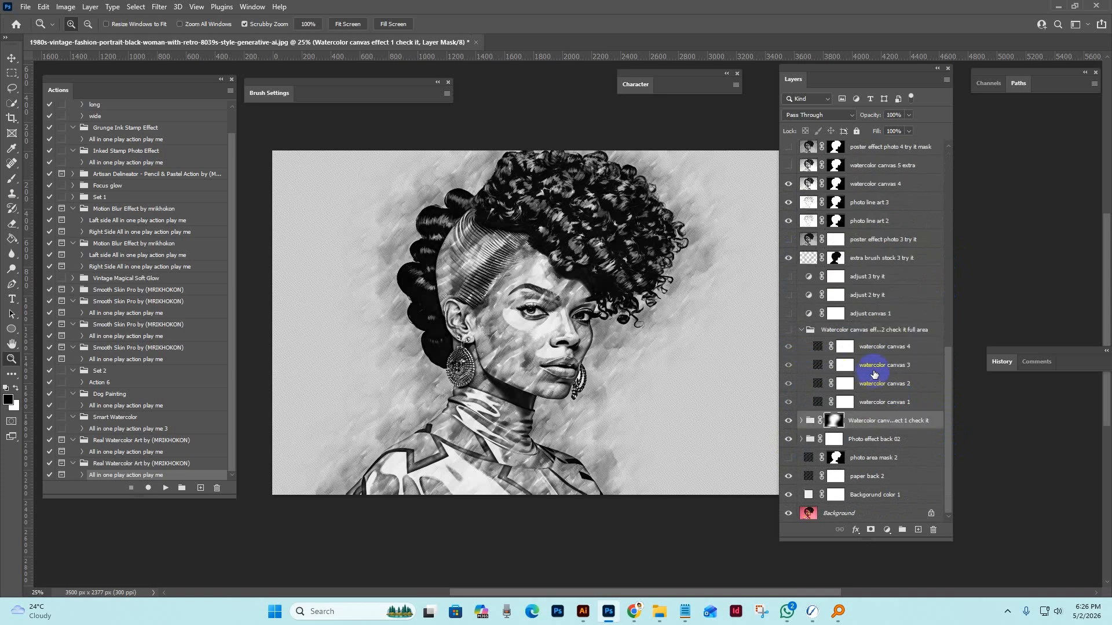
left_click(802, 422)
left_click(805, 328)
left_click(802, 329)
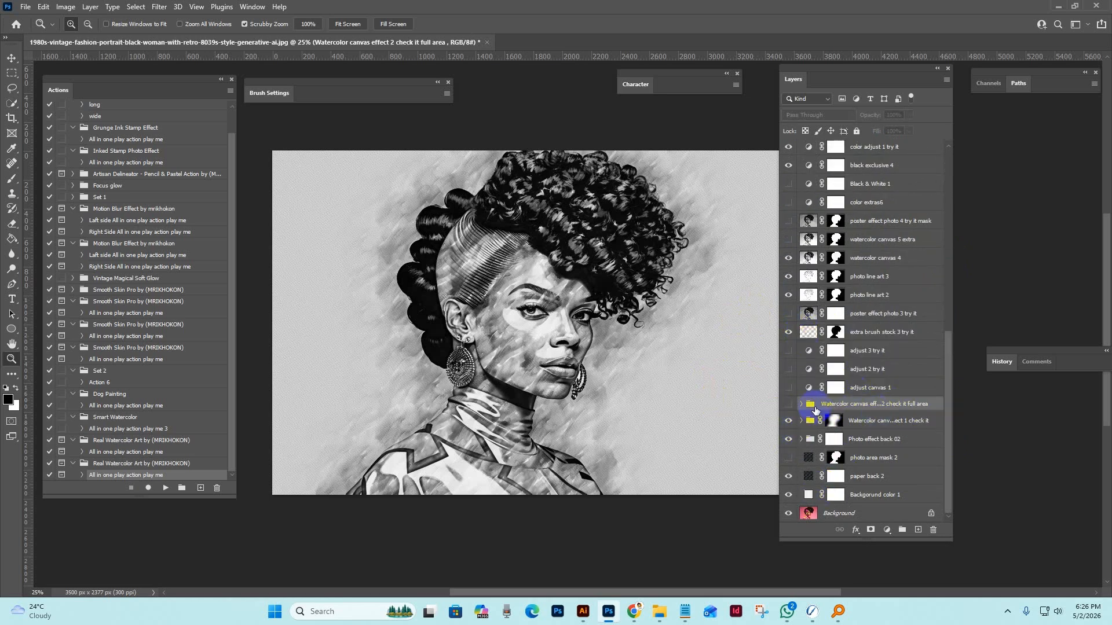
Preview the full-area Watercolor canvas effect 2 group with and without effect 1, and leave only effect 1 visible.
left_click(788, 404)
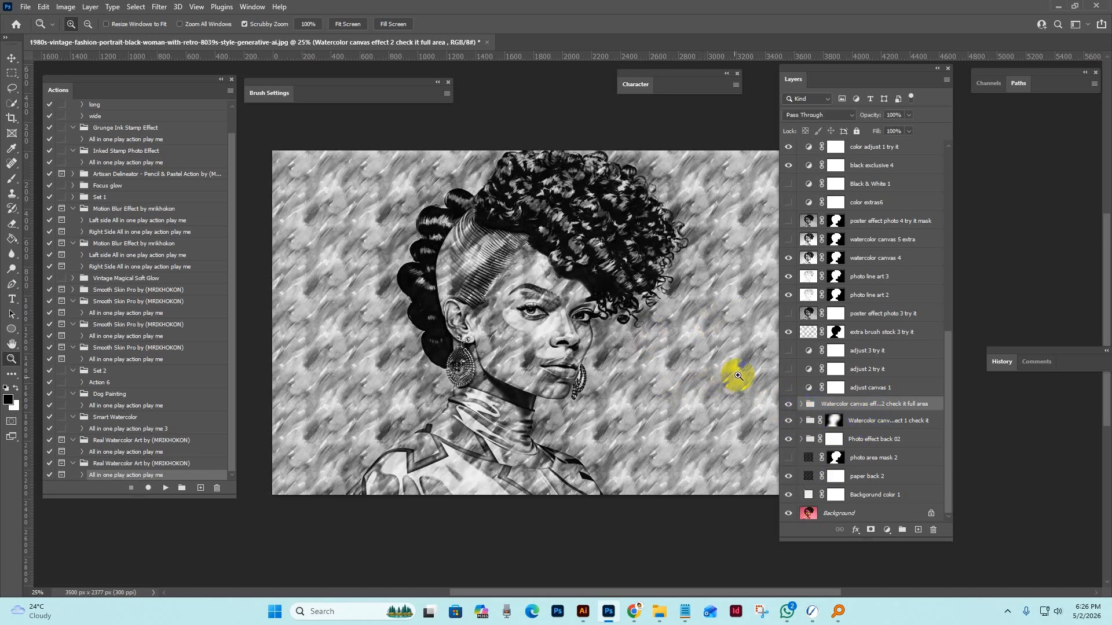
left_click(842, 424)
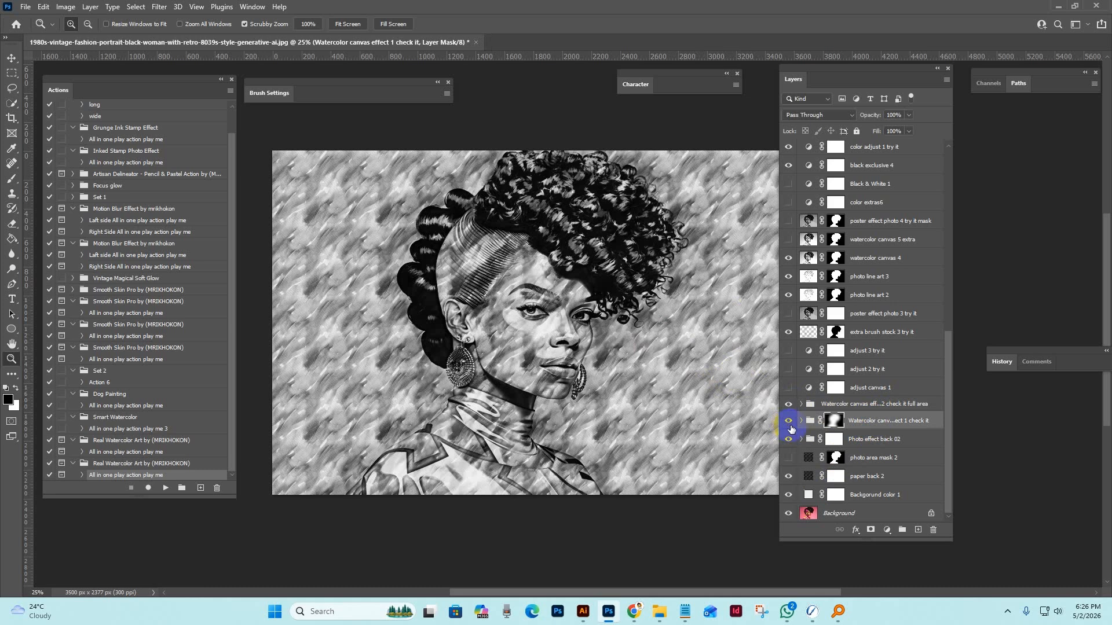
left_click(791, 427)
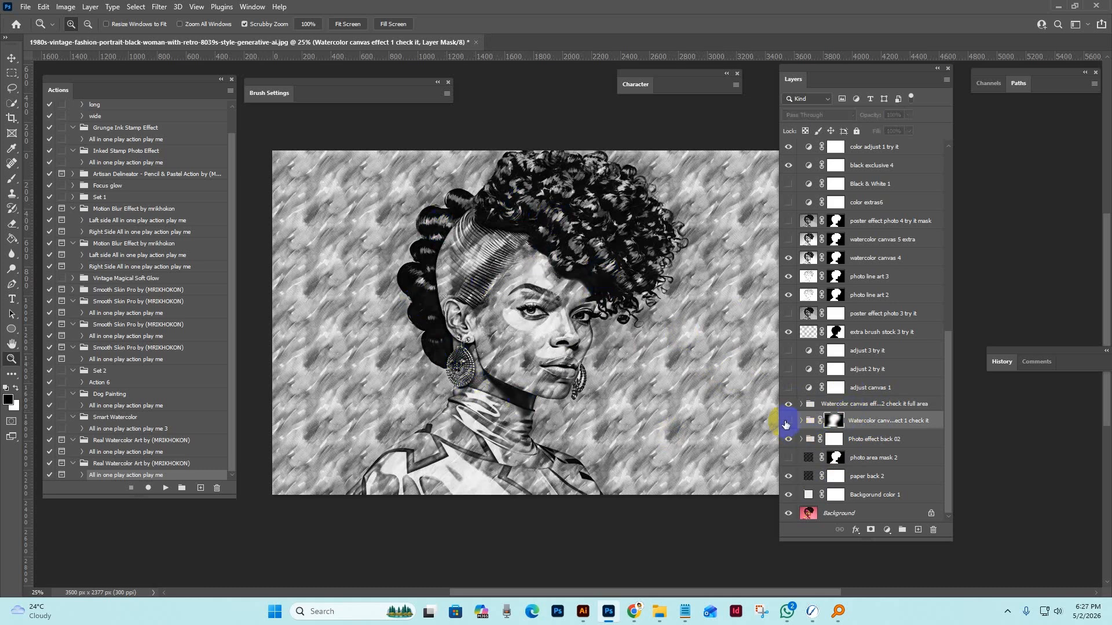
left_click(823, 404)
left_click(789, 404)
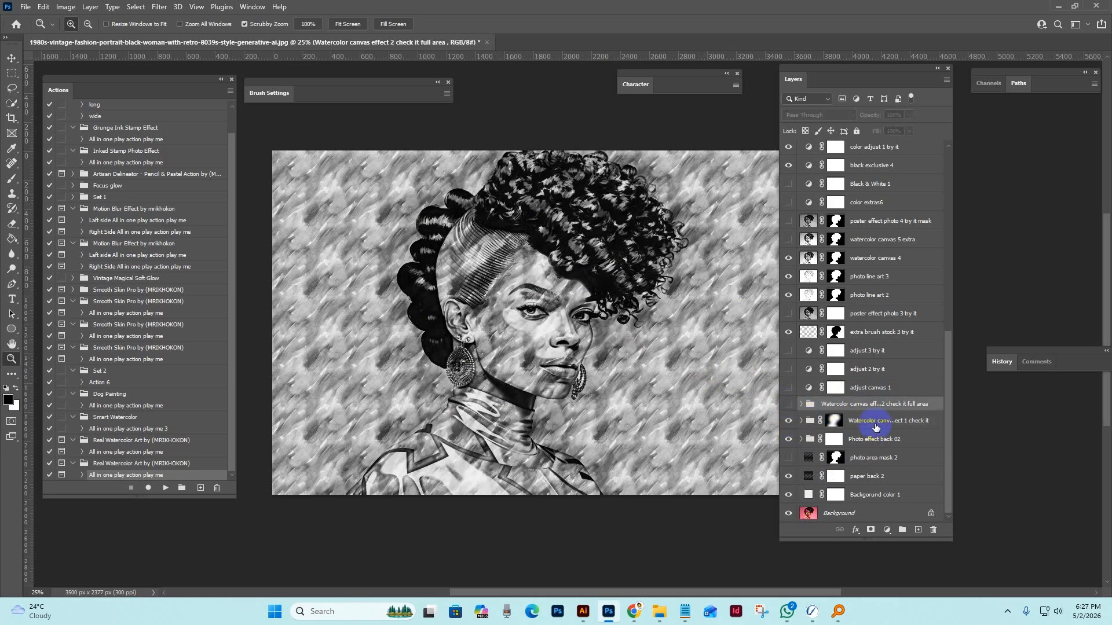
left_click(890, 418)
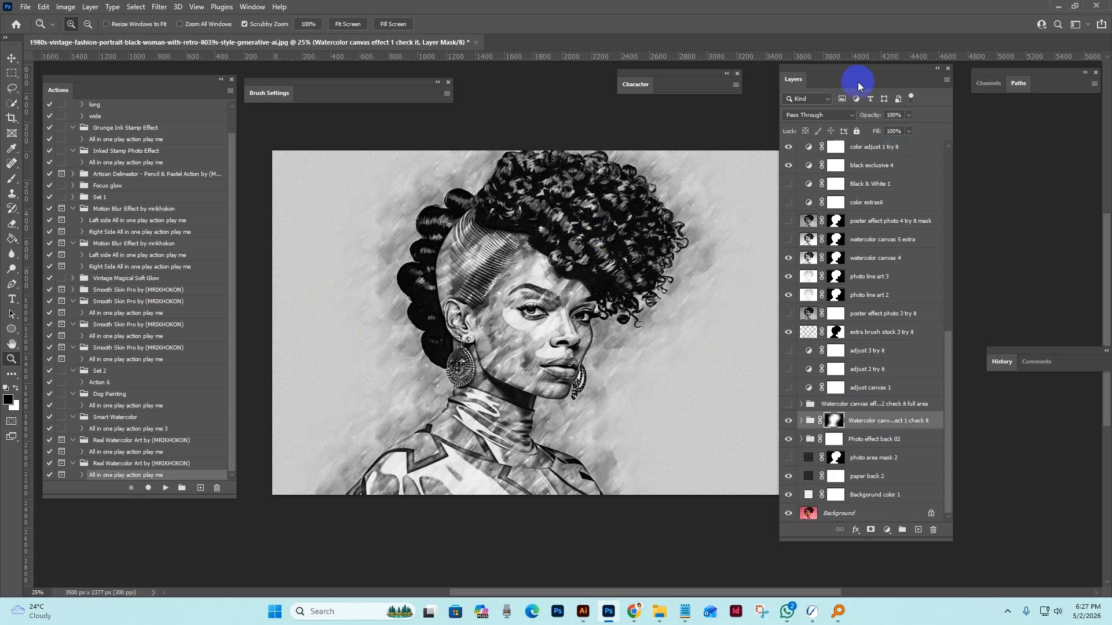
Hide and show the Watercolor canvas effect 1 group to compare its effect on the portrait.
left_click_drag(872, 91, 890, 109)
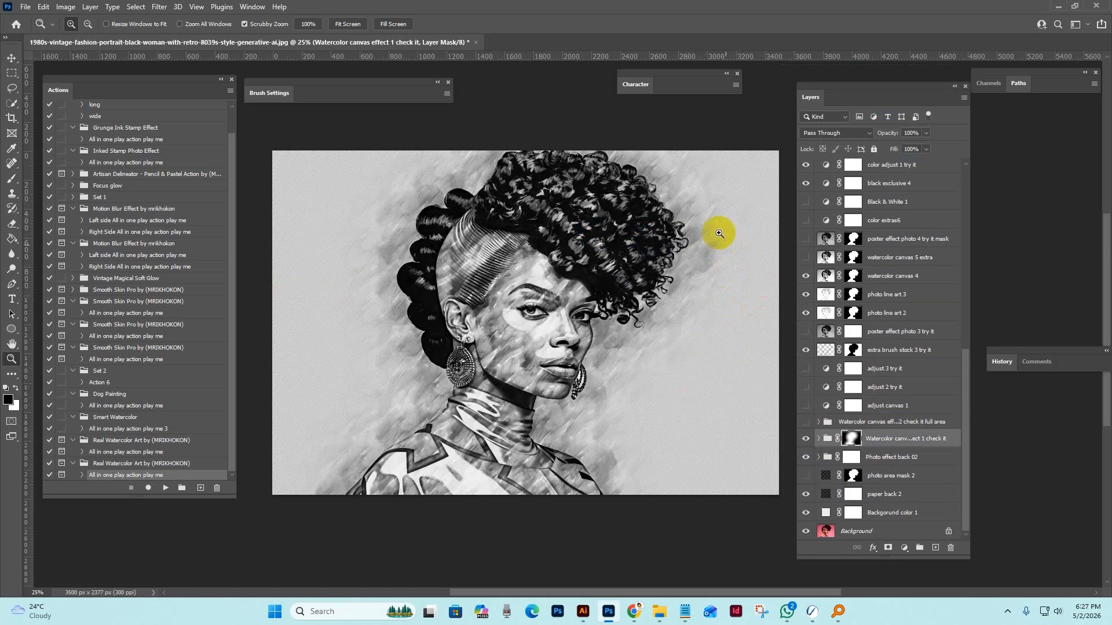
left_click(919, 446)
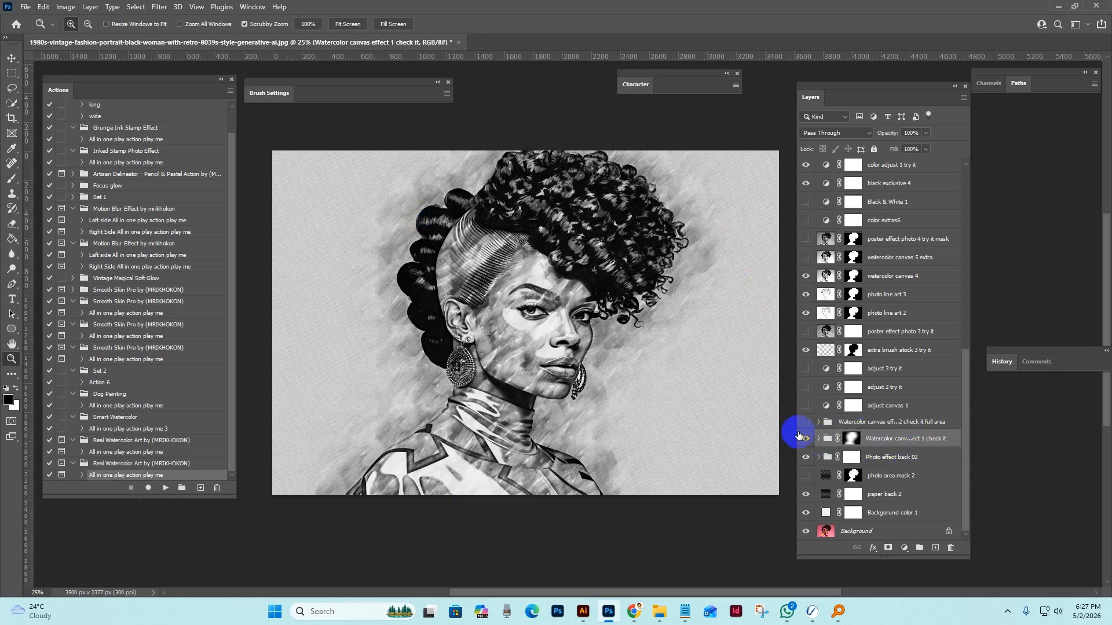
left_click(807, 442)
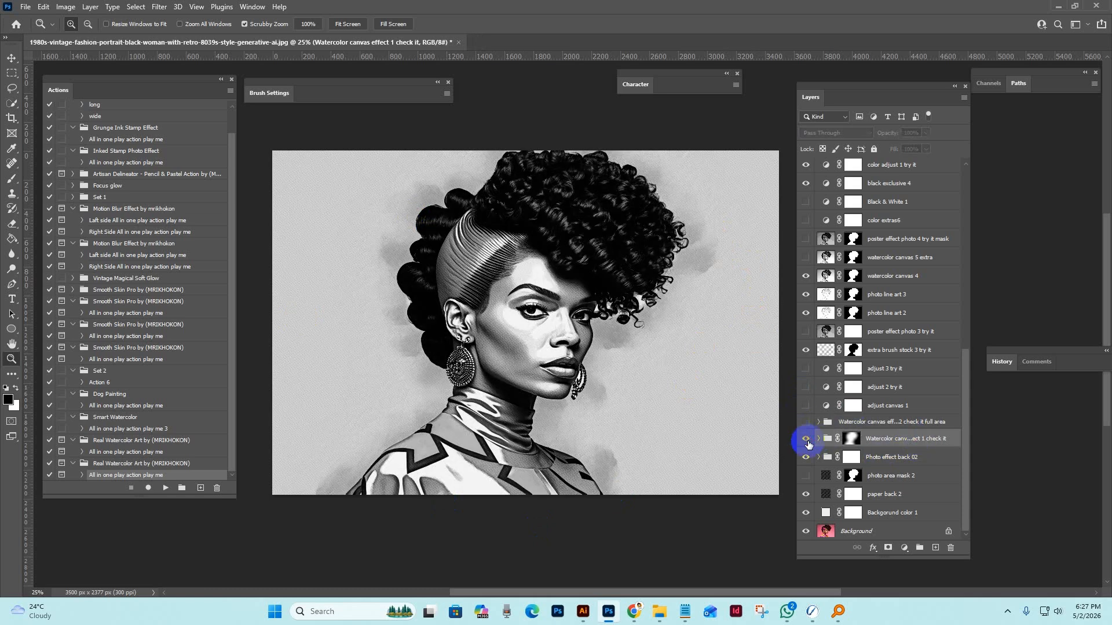
left_click(808, 441)
Hide and show the Photo effect back 02 group to compare the portrait with and without it.
left_click(915, 457)
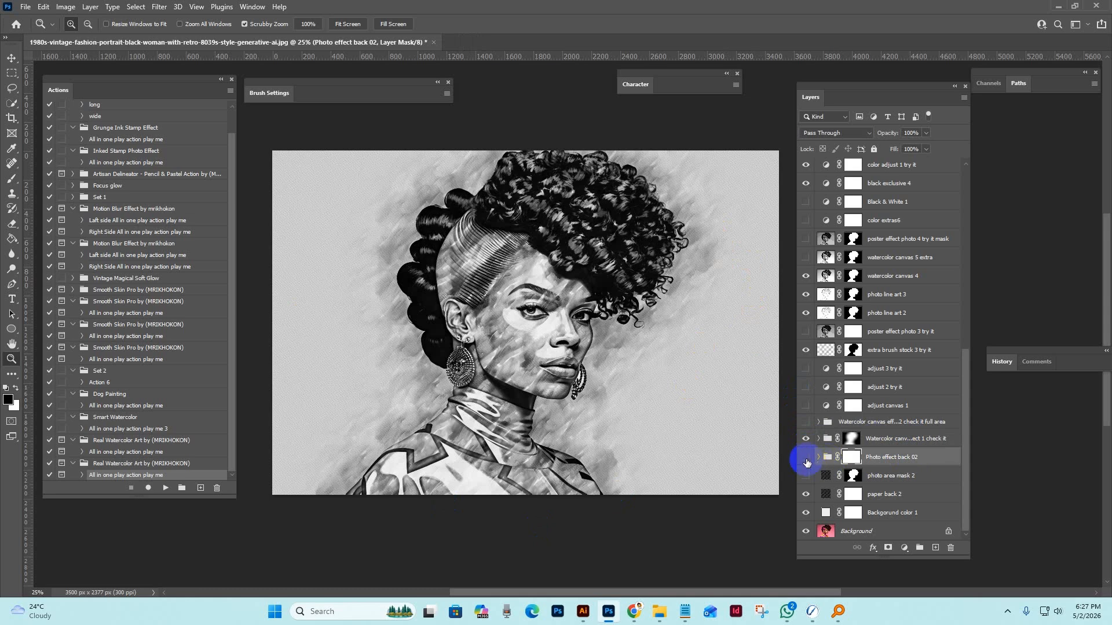
left_click(806, 460)
left_click(807, 462)
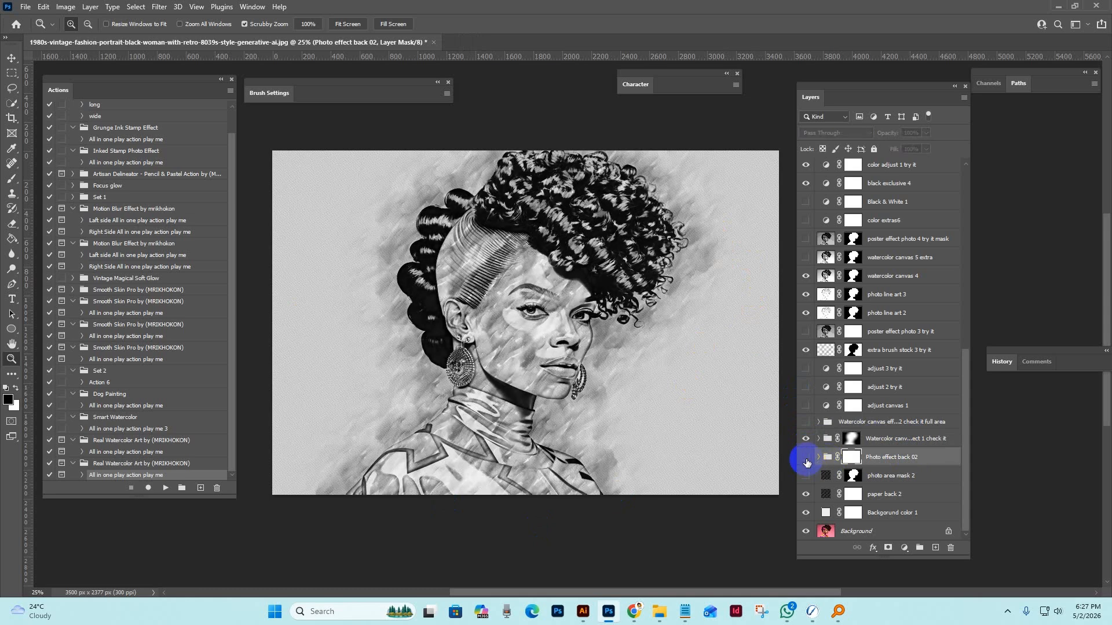
left_click(807, 462)
Show the photo area mask 2 layer and hide the paper back 2 layer, checking the paper texture up close.
left_click(566, 334)
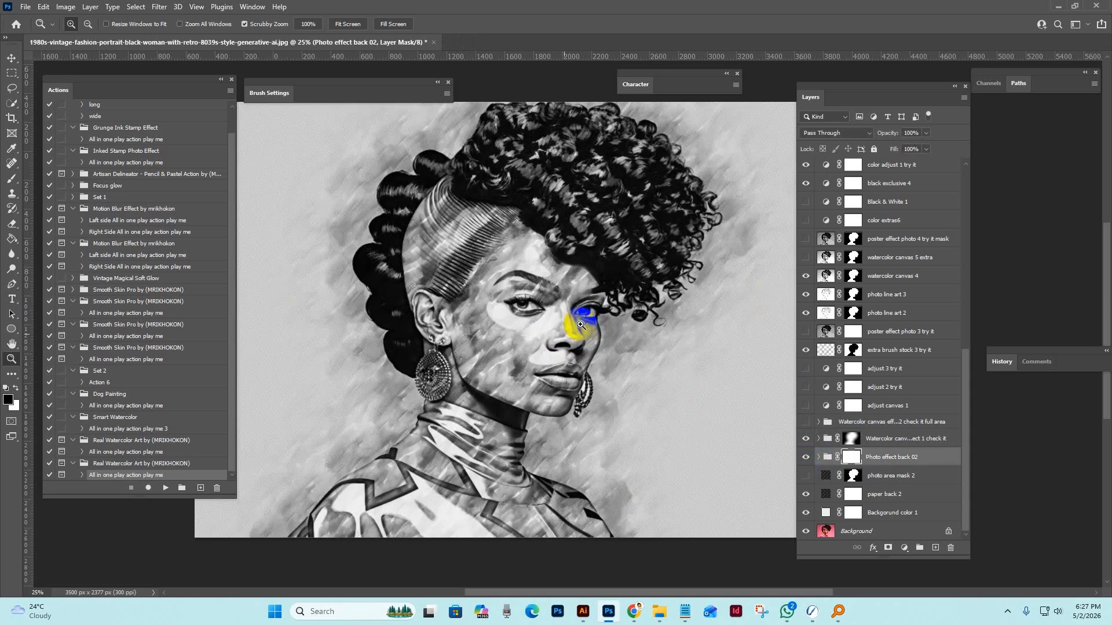
left_click(594, 298)
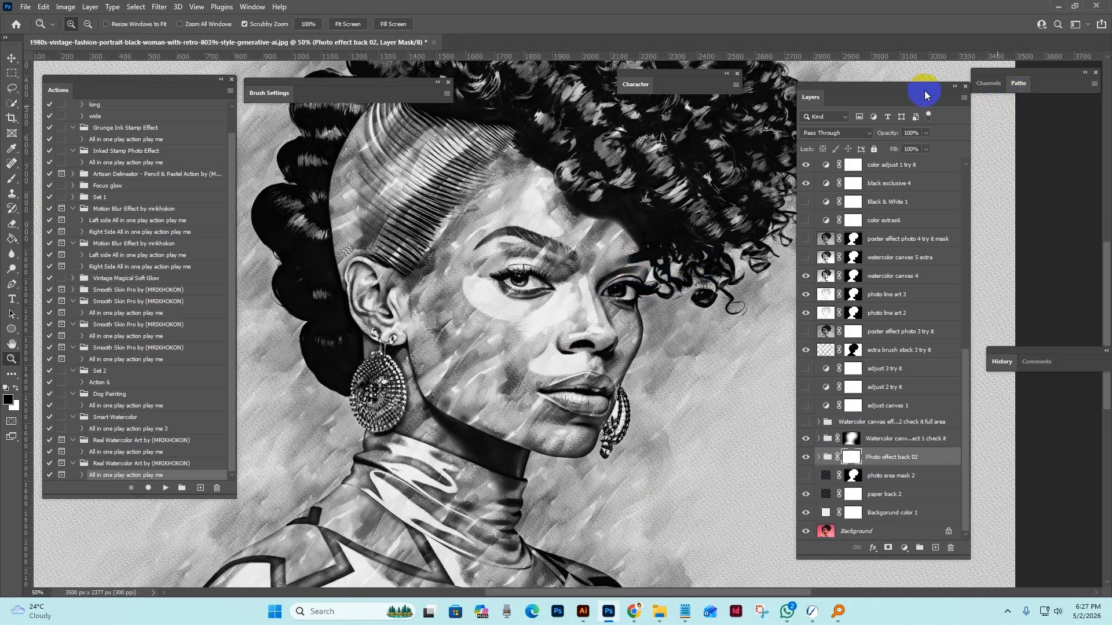
left_click_drag(923, 92, 1002, 117)
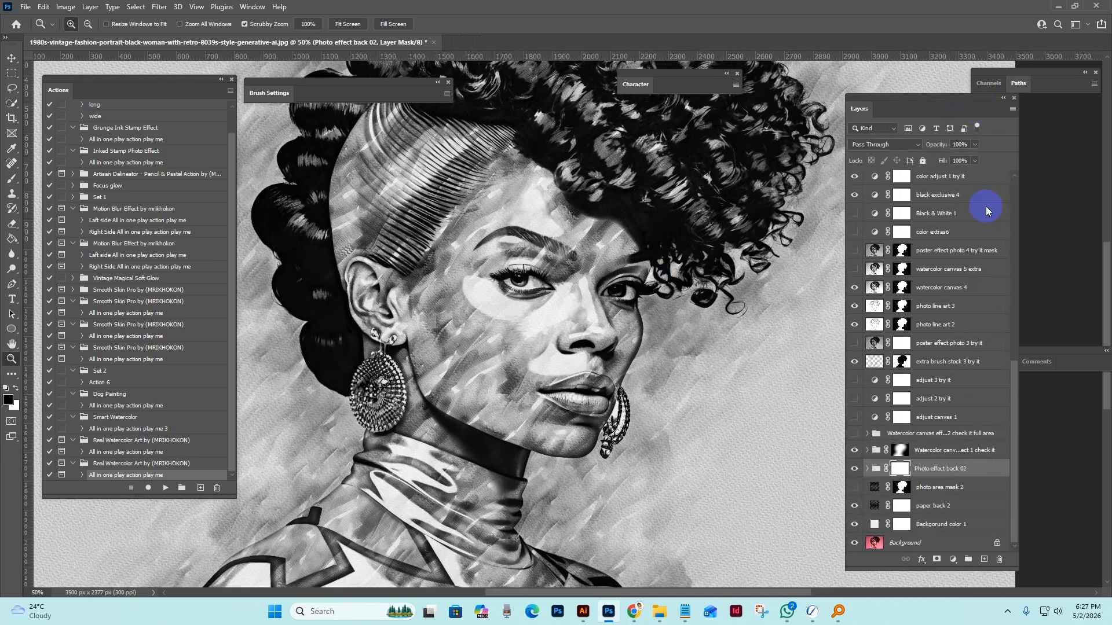
left_click(948, 492)
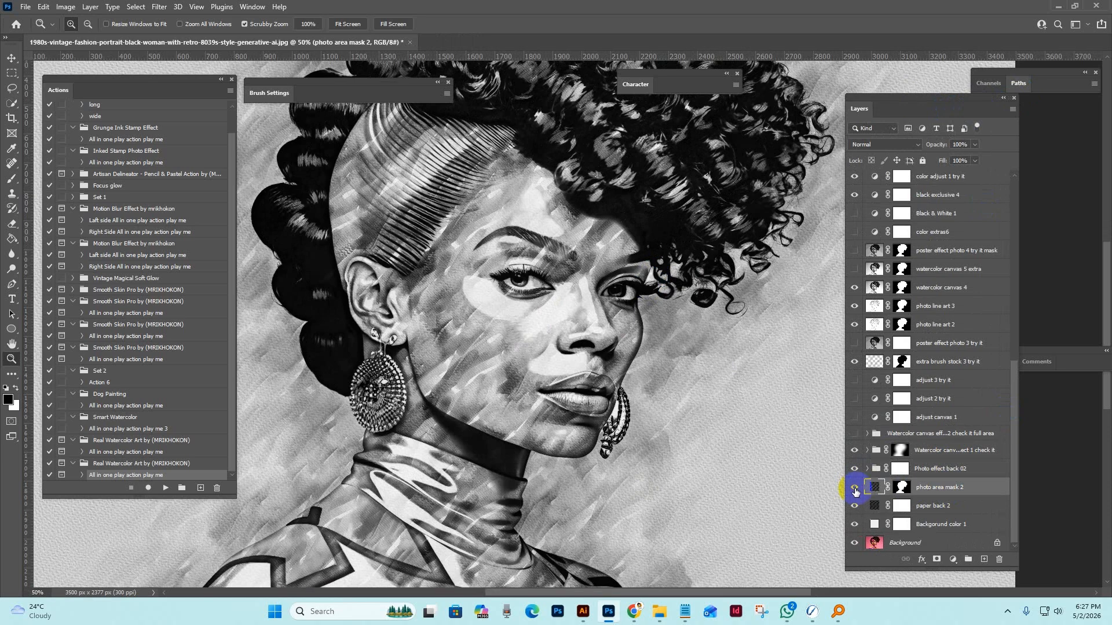
left_click(856, 491)
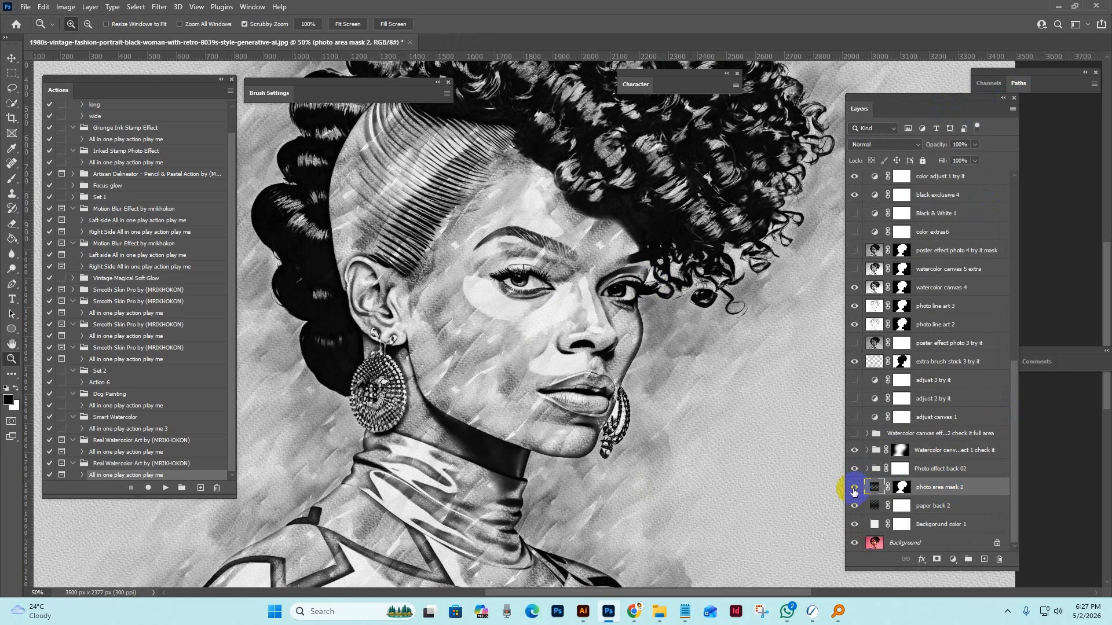
left_click(944, 508)
left_click(854, 508)
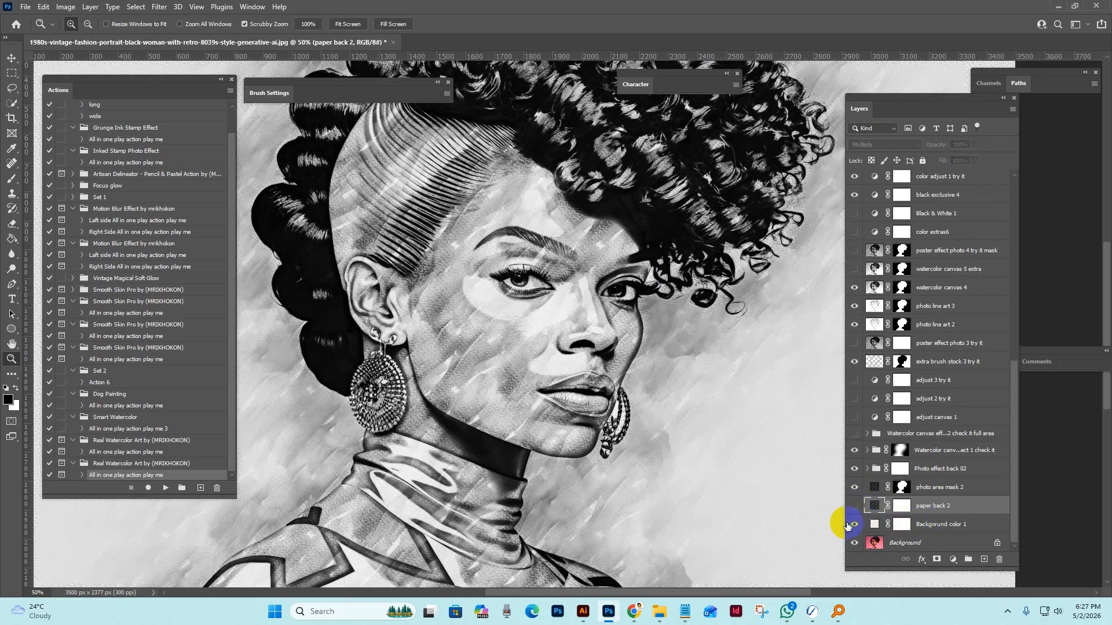
Hide the Backgorund color 1 and Background layers.
left_click(930, 524)
left_click(855, 524)
left_click(879, 543)
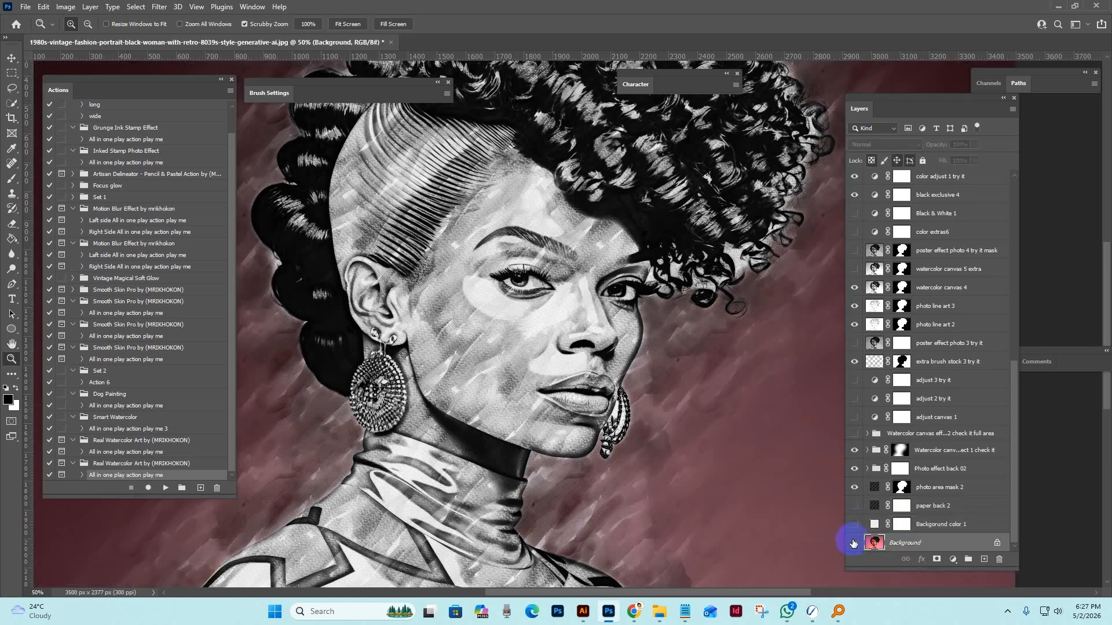
left_click(856, 543)
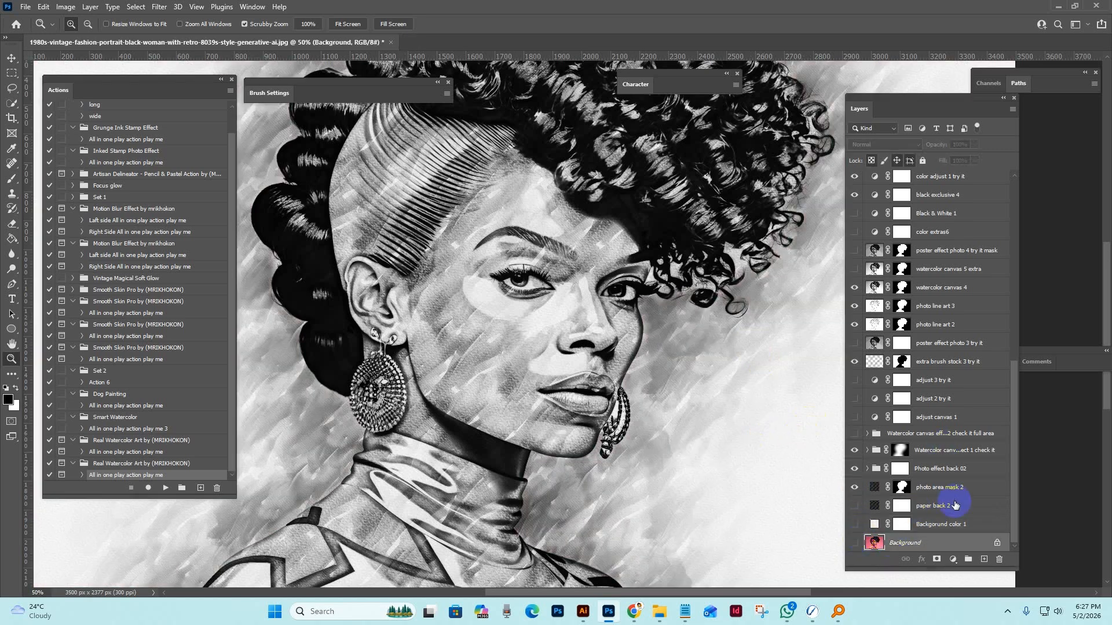
Hide the paper top 01 layer and inspect the portrait on a transparent background.
left_click(938, 487)
scroll(950, 285, "up", 5)
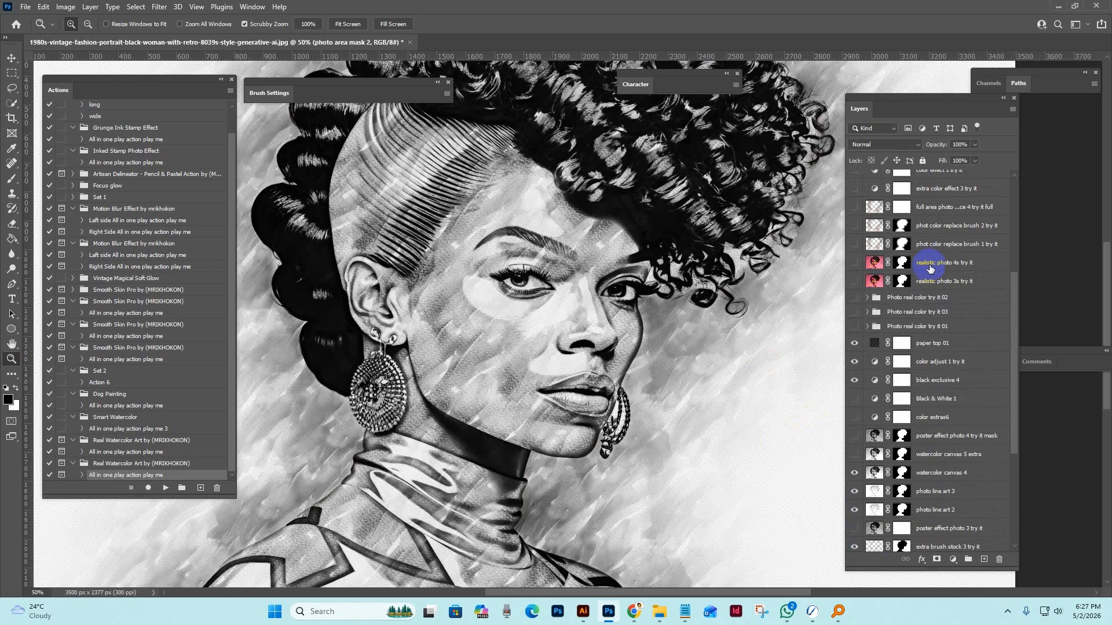
scroll(930, 268, "up", 4)
left_click(938, 492)
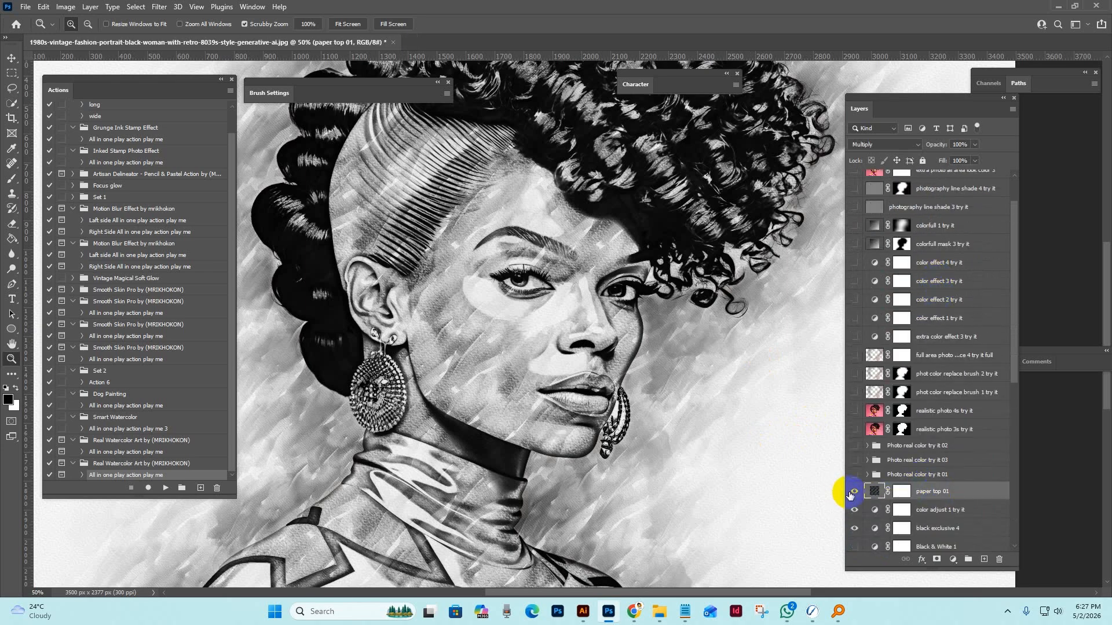
left_click(855, 492)
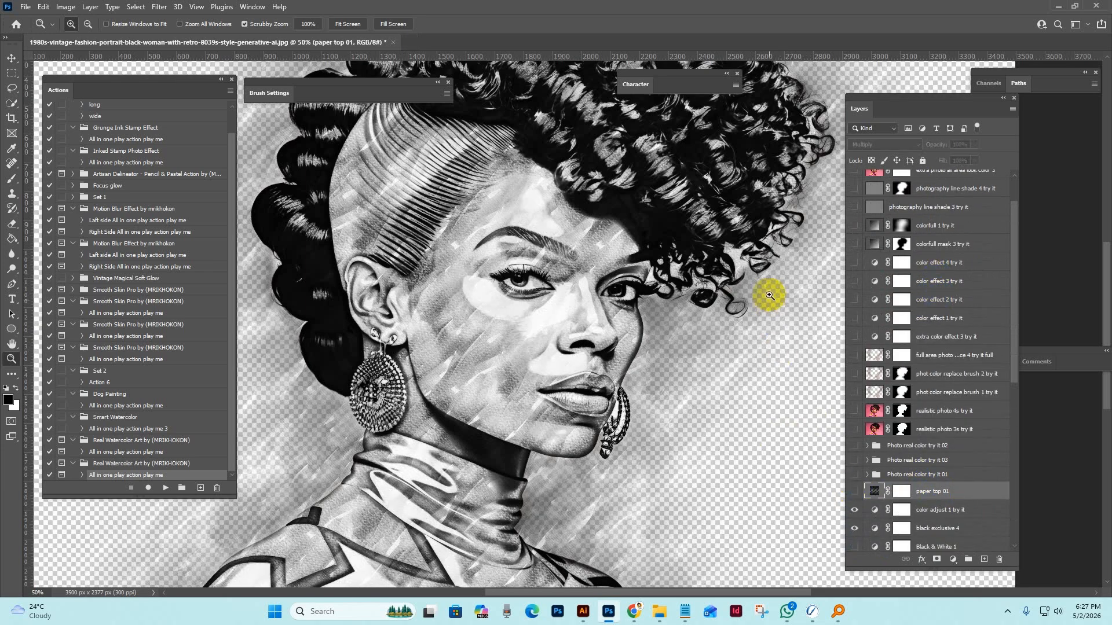
left_click_drag(740, 384, 461, 317)
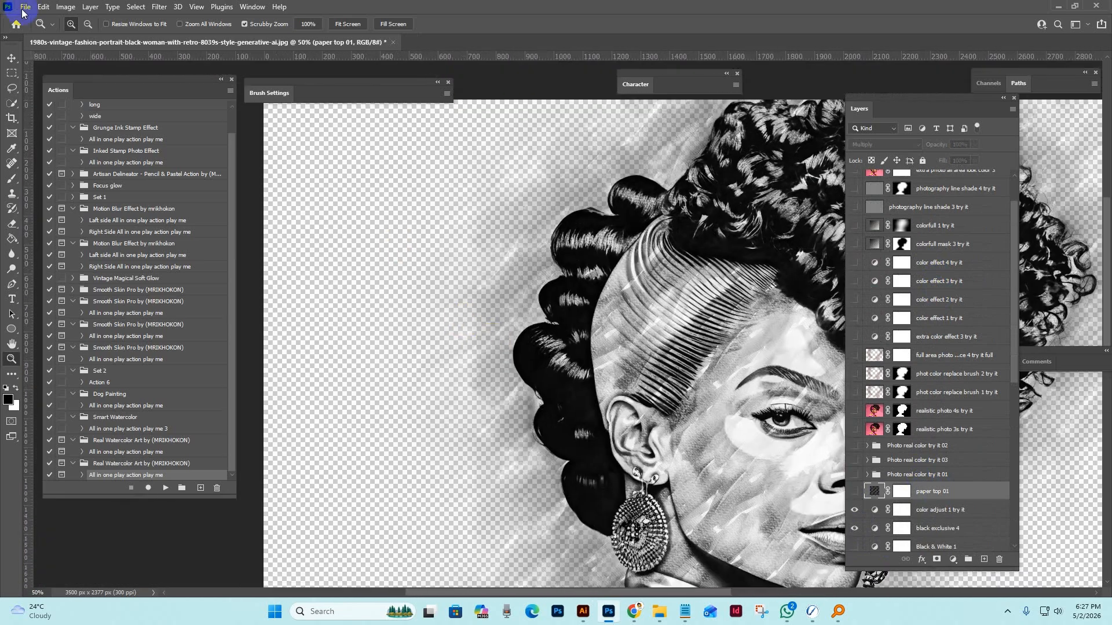
Look at the file export options, including Quick Export as PNG, and leave them without exporting.
left_click(32, 7)
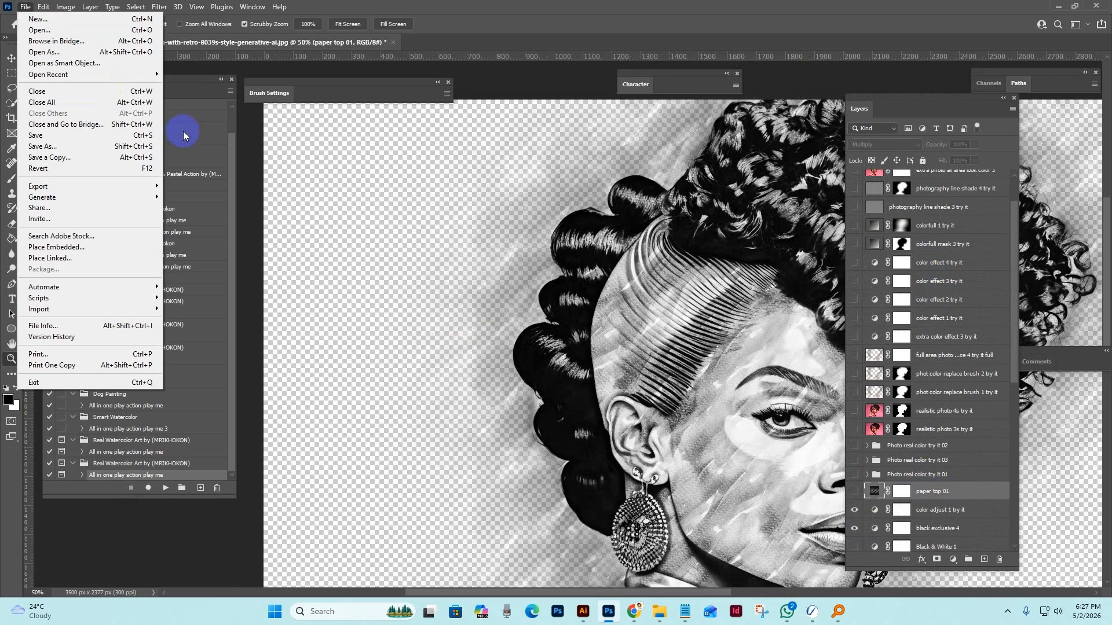
left_click(27, 5)
left_click(27, 5)
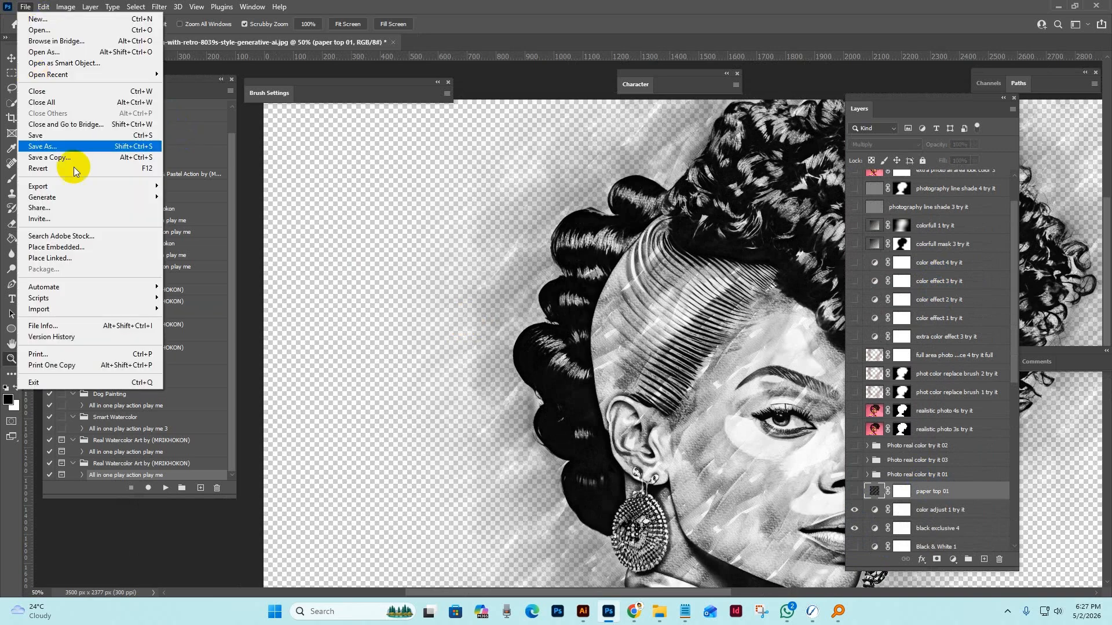
left_click(81, 185)
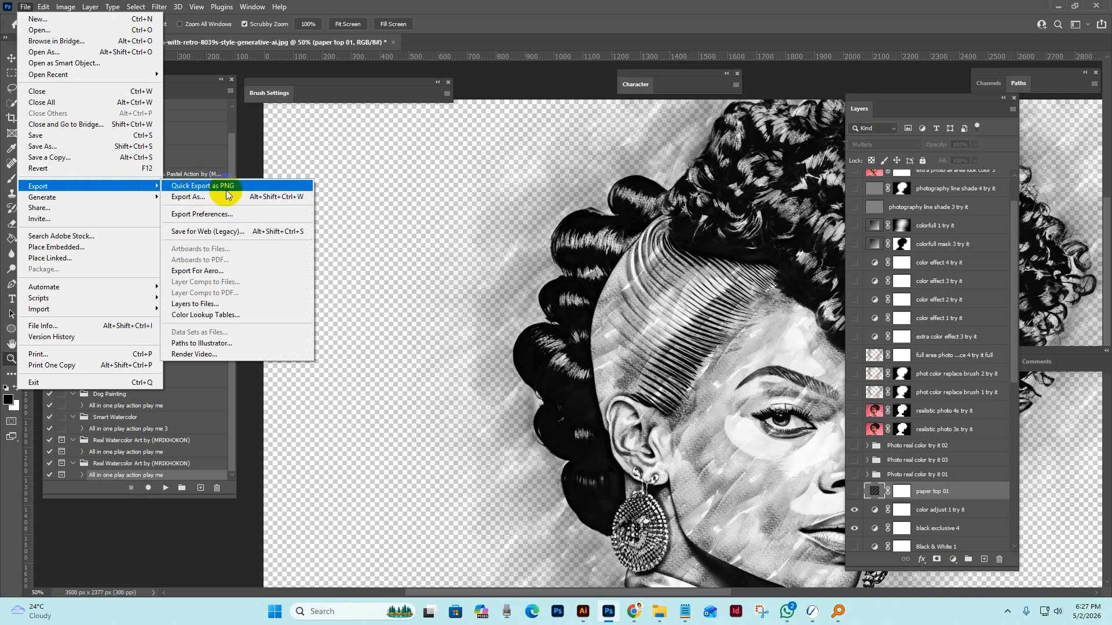
left_click(951, 514)
Show the paper top 01, Backgorund color 1, paper back 2 and Background layers.
scroll(919, 494, "down", 3)
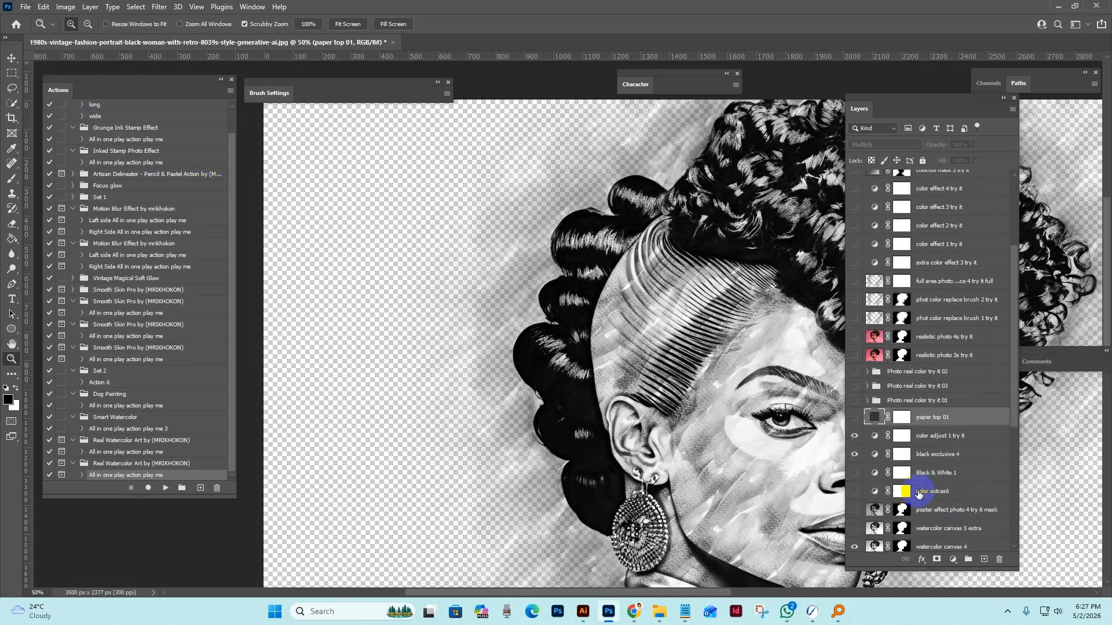
scroll(919, 494, "down", 3)
left_click(852, 309)
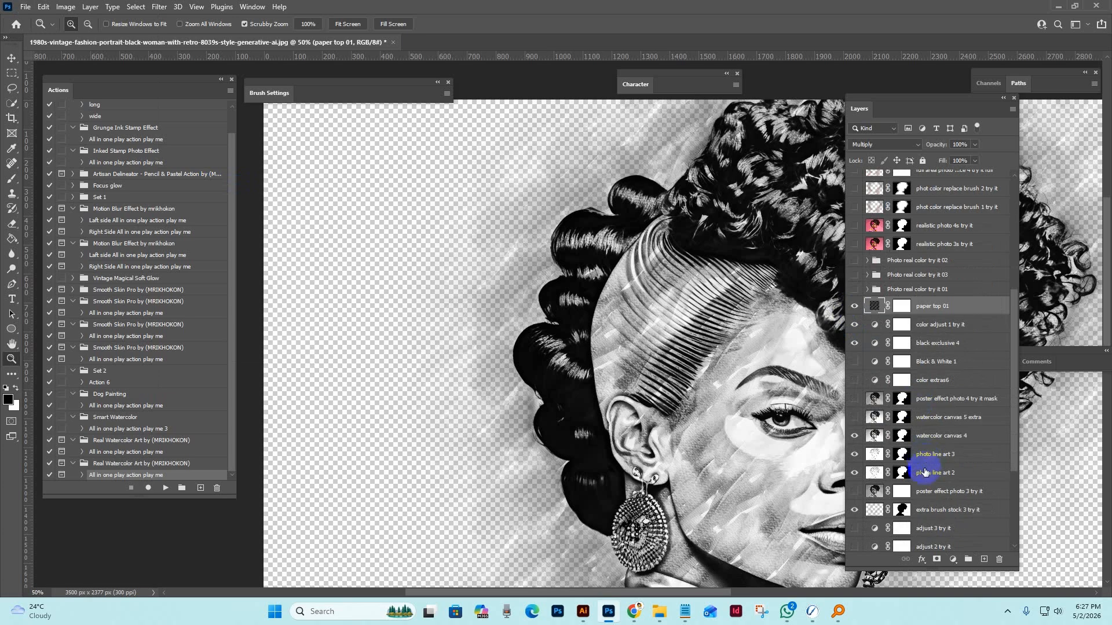
scroll(922, 499, "down", 4)
left_click(929, 534)
left_click(854, 524)
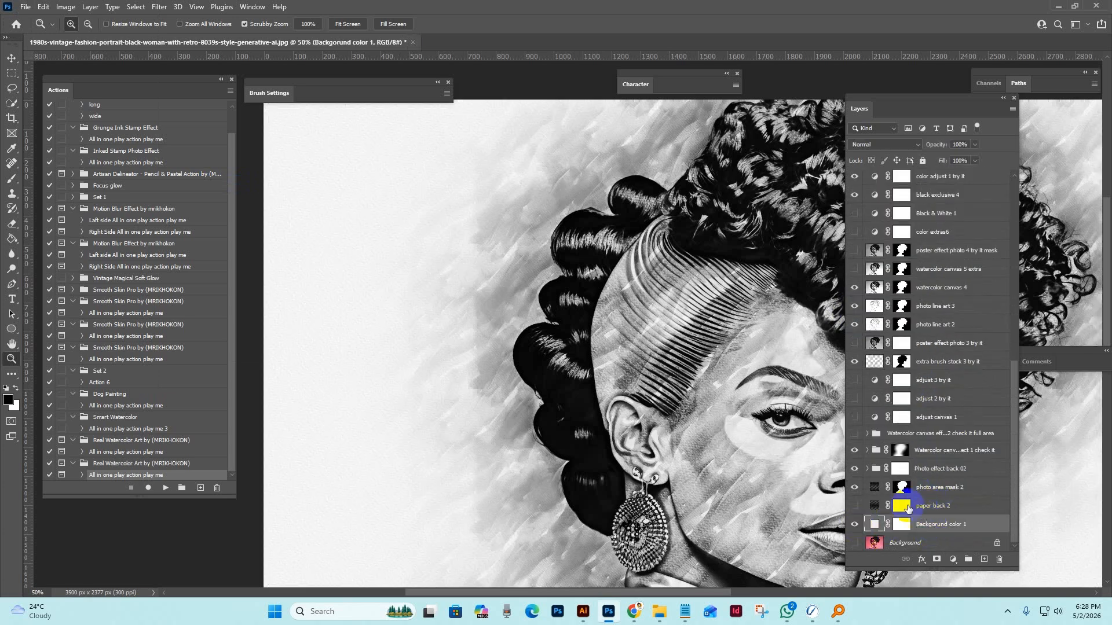
left_click(942, 504)
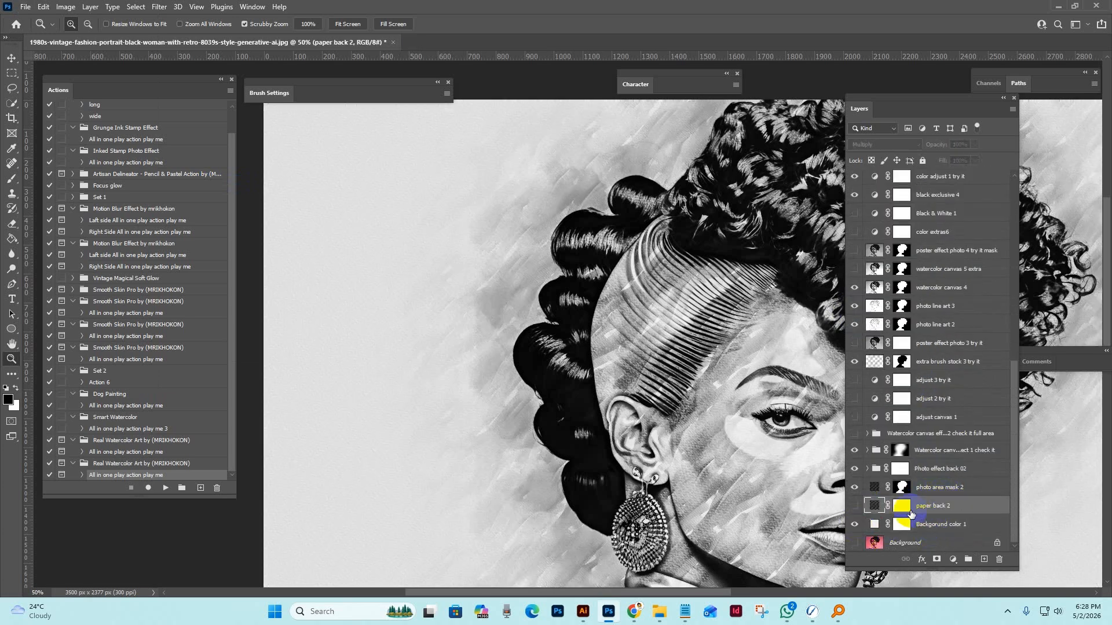
left_click(854, 505)
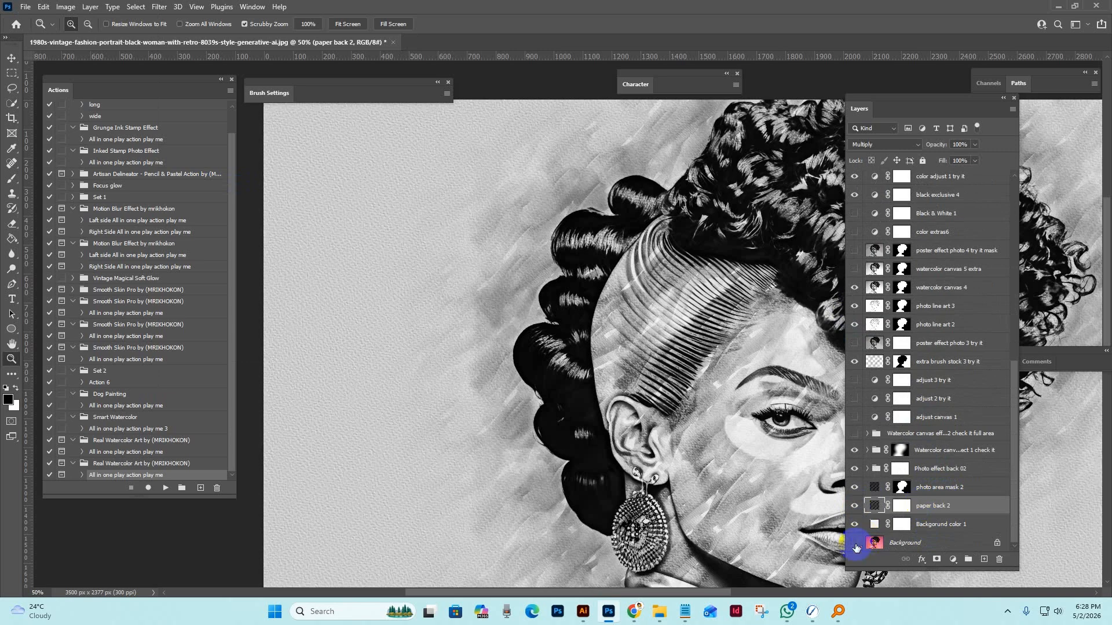
Show the adjust canvas 1 layer and examine its effect on the portrait at different zoom levels.
left_click(880, 417)
left_click_drag(712, 350, 513, 226)
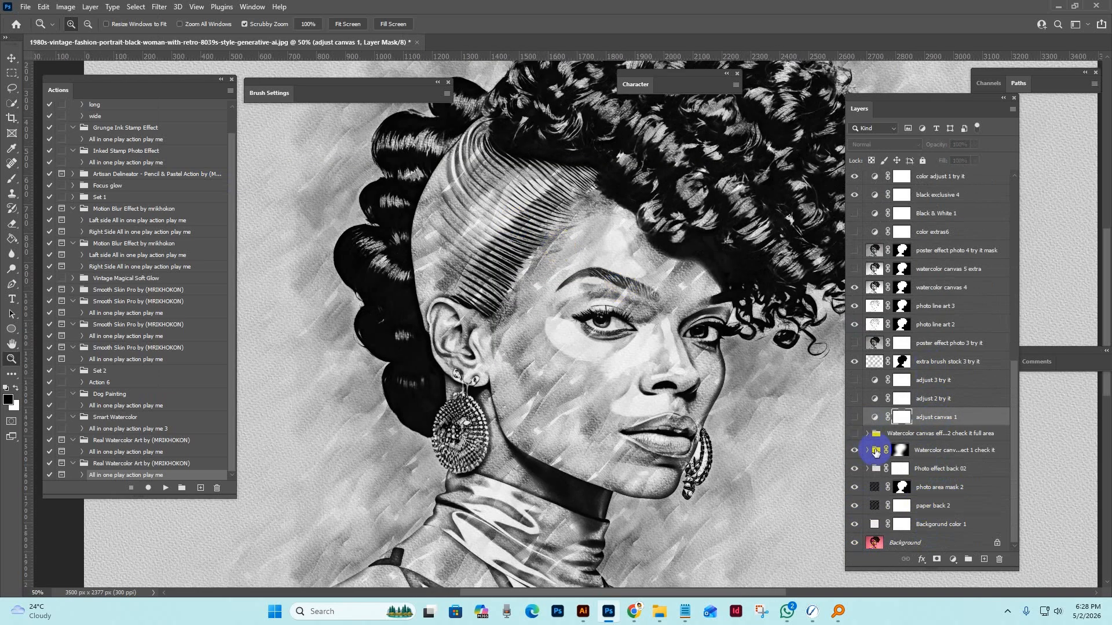
left_click(874, 417)
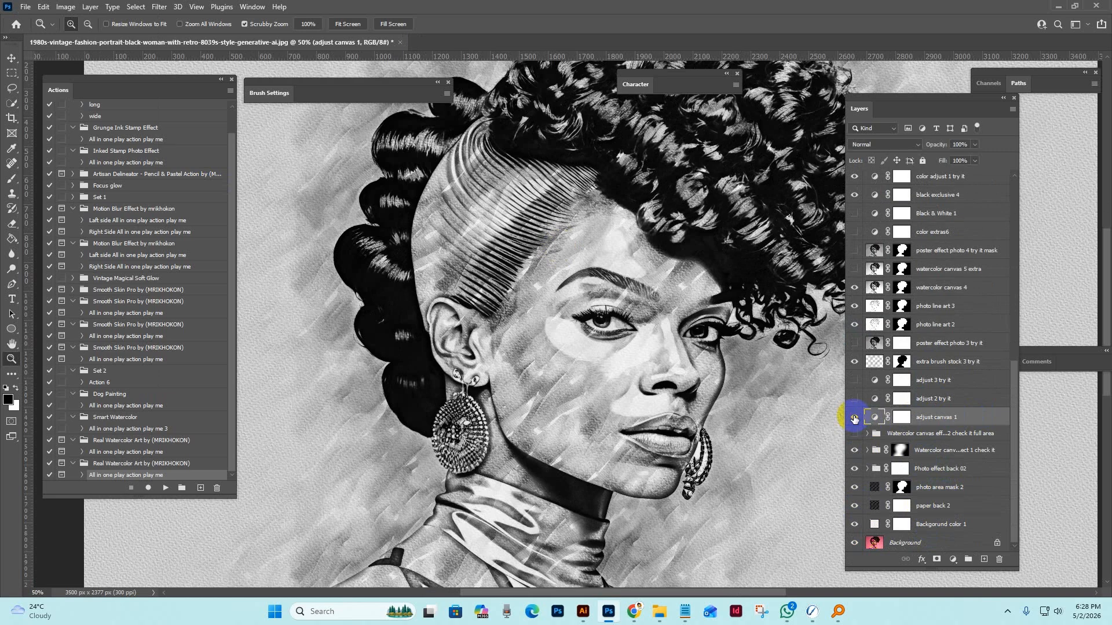
left_click(854, 417)
left_click(700, 377, "alt")
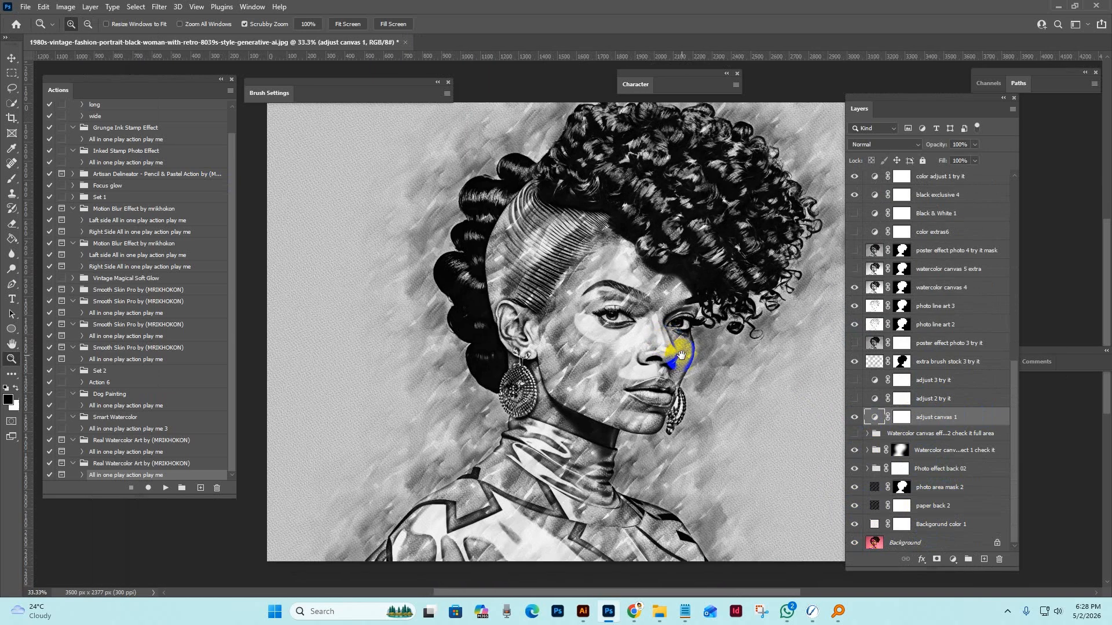
left_click(722, 384)
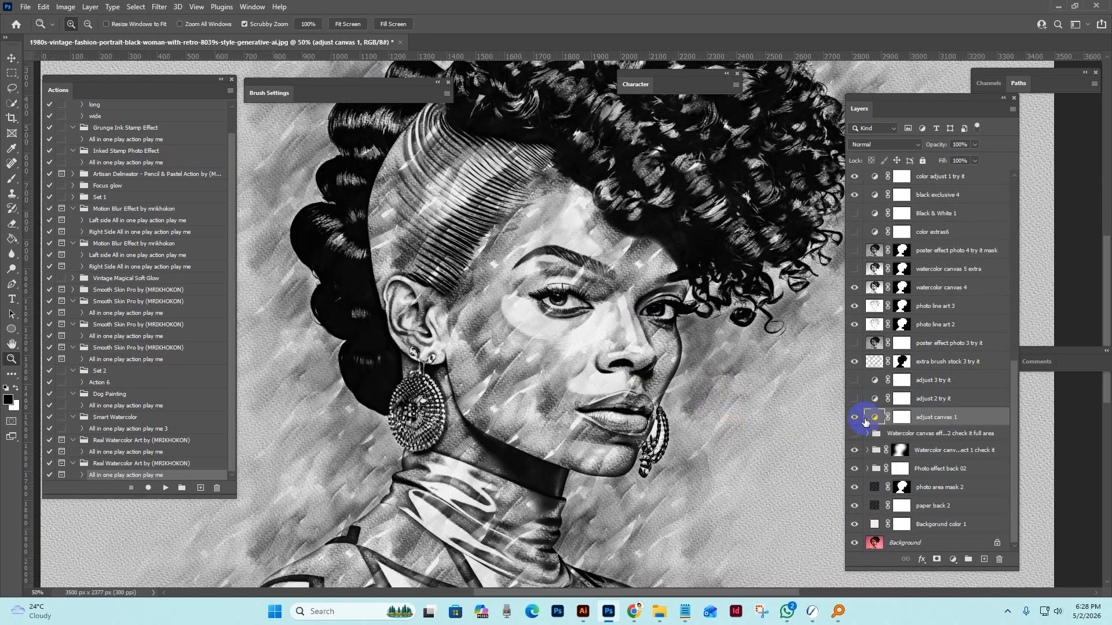
Set the shadow input level of the adjust canvas 1 Levels adjustment to about 50, and hide the layer.
double_click(876, 416)
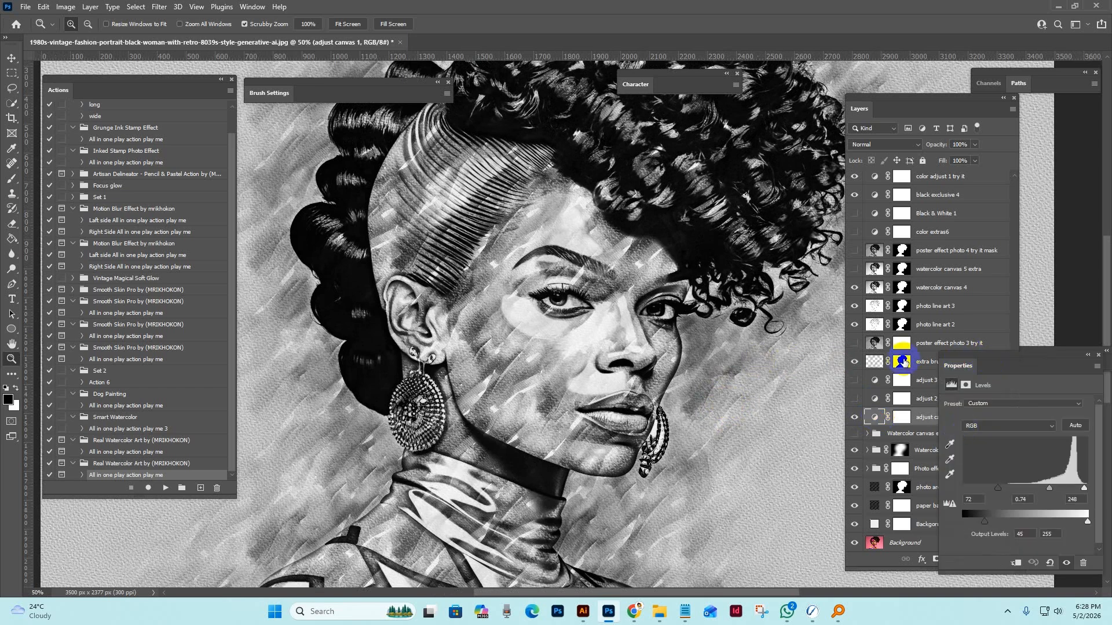
left_click_drag(957, 371, 728, 374)
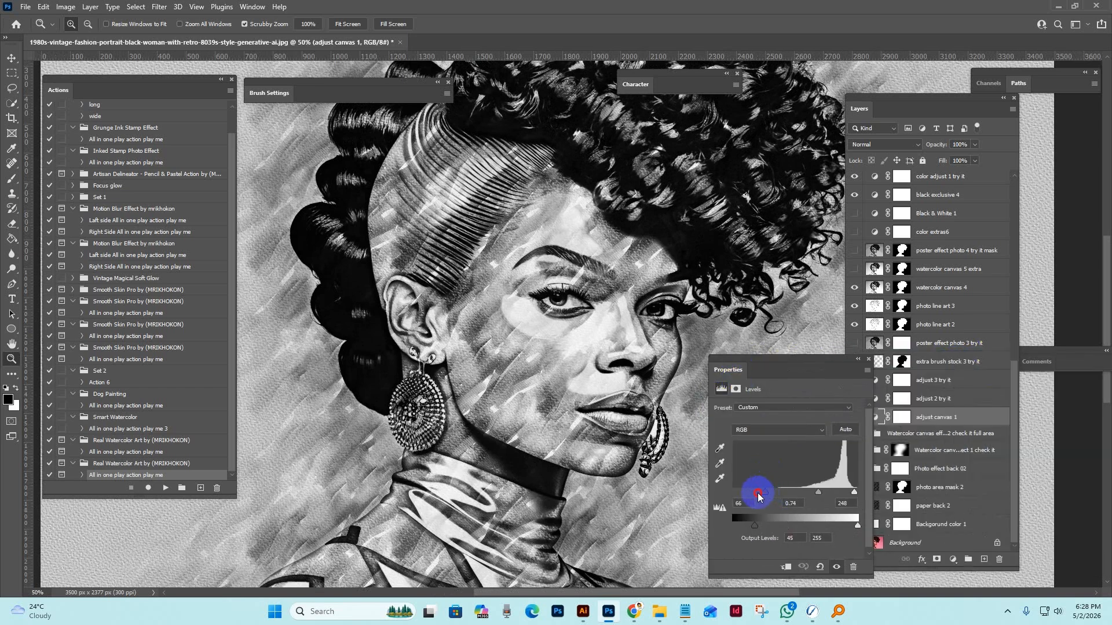
mouse_move(759, 497)
left_mouse_down()
mouse_move(738, 496)
mouse_move(750, 496)
left_mouse_up()
left_click_drag(743, 496, 756, 497)
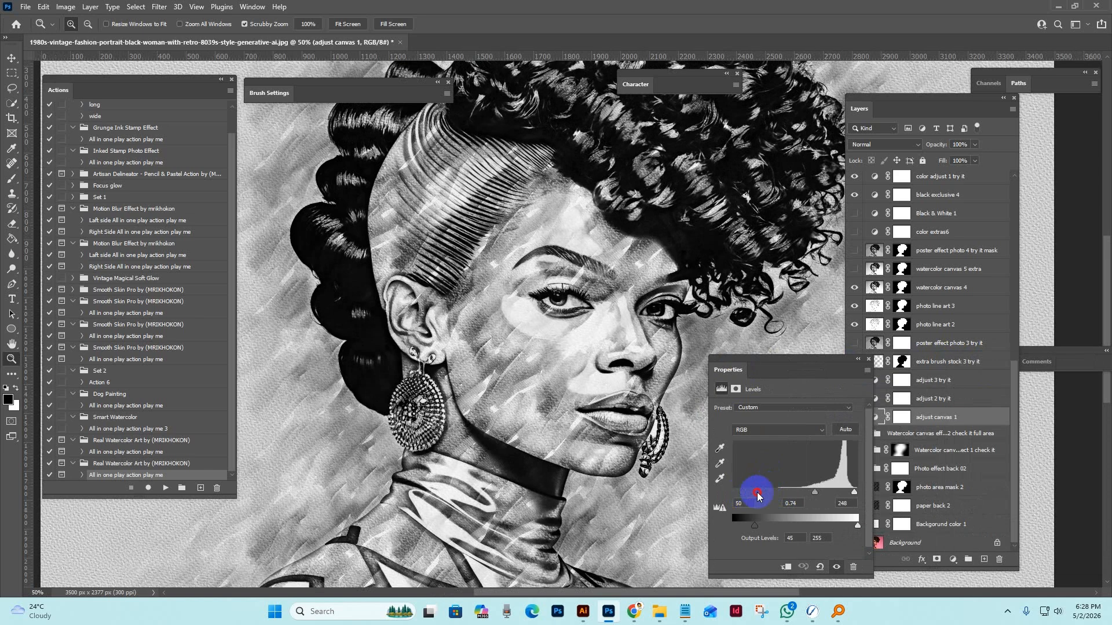
left_click(868, 359)
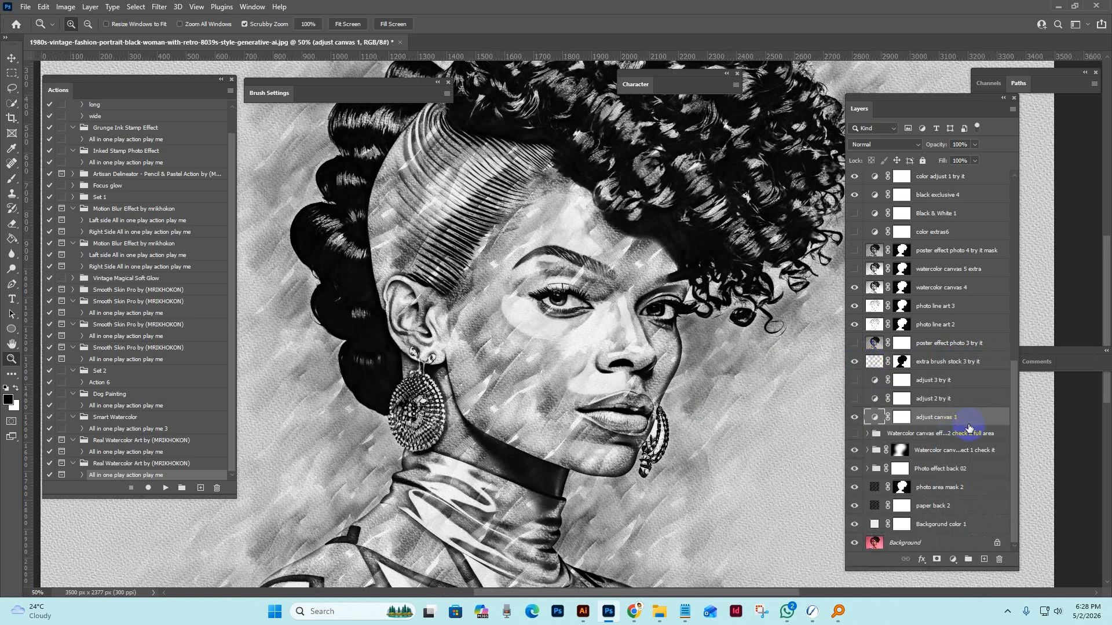
left_click(854, 417)
Select the adjust 2 try it layer, and briefly show the adjust 3 try it layer to preview its effect.
left_click(947, 399)
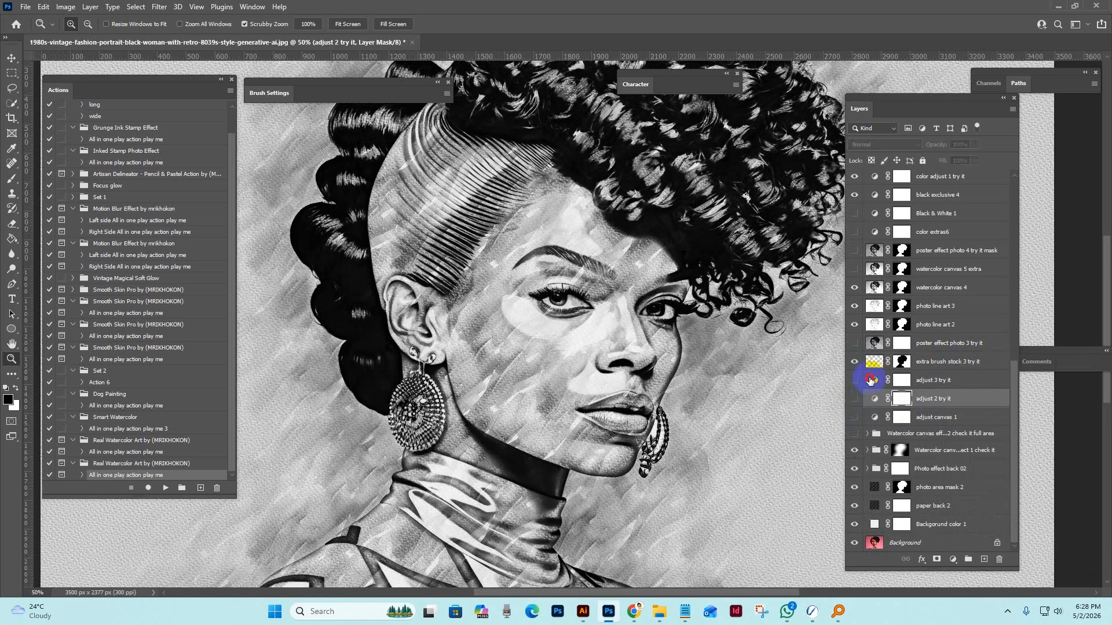
left_click(854, 381)
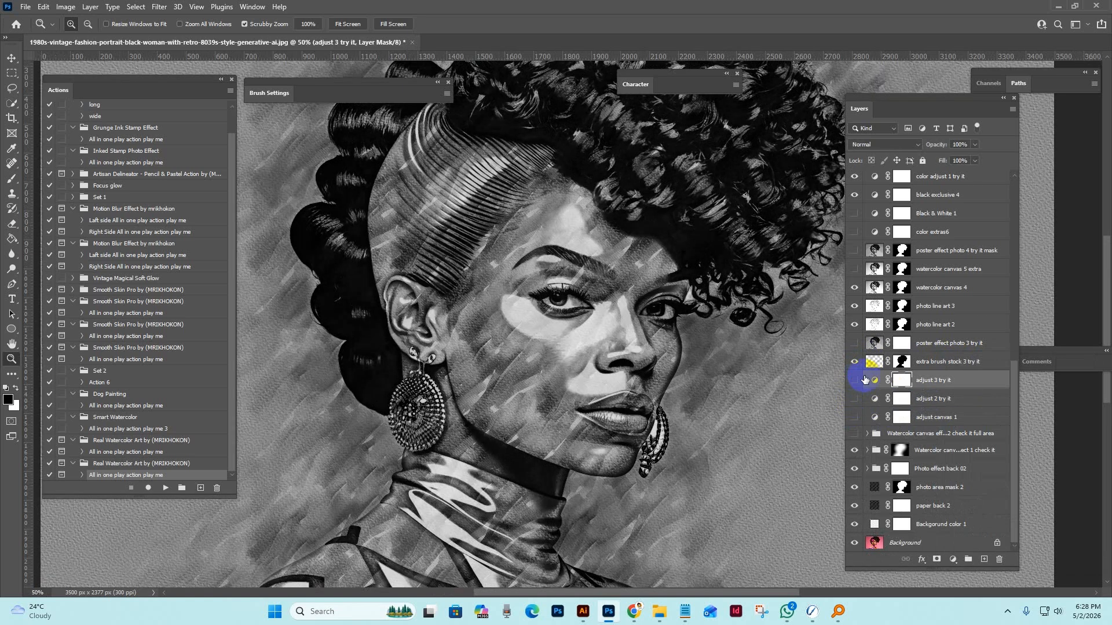
left_click(854, 379)
Hide and show the extra brush stock 3 try it layer to compare its brush strokes.
left_click(950, 362)
left_click(853, 362)
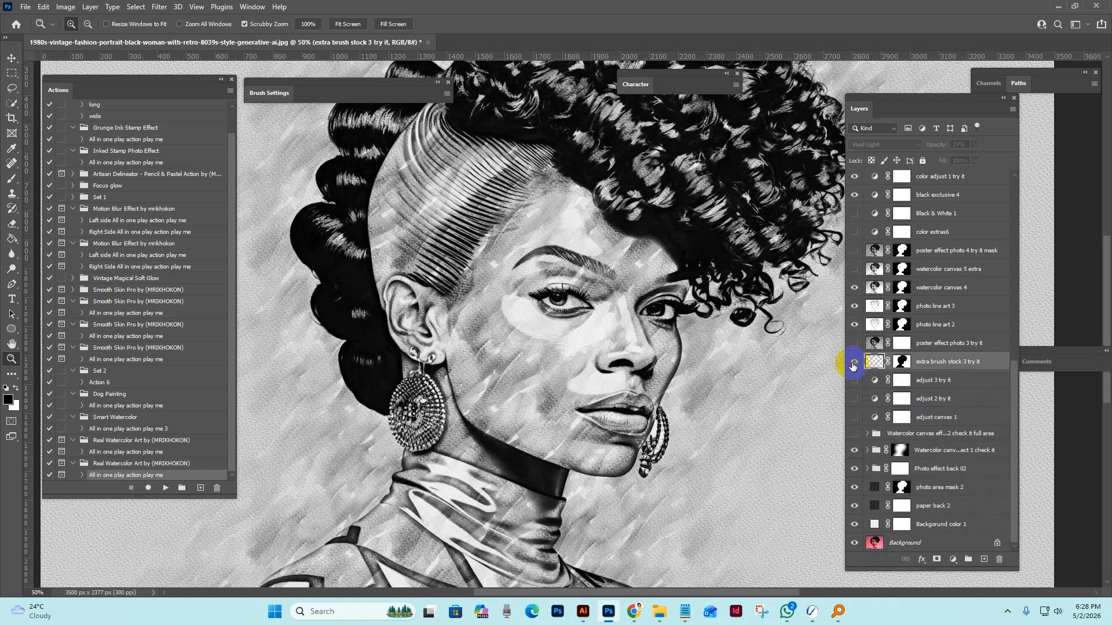
left_click(853, 363)
left_click(853, 363)
left_click(853, 363)
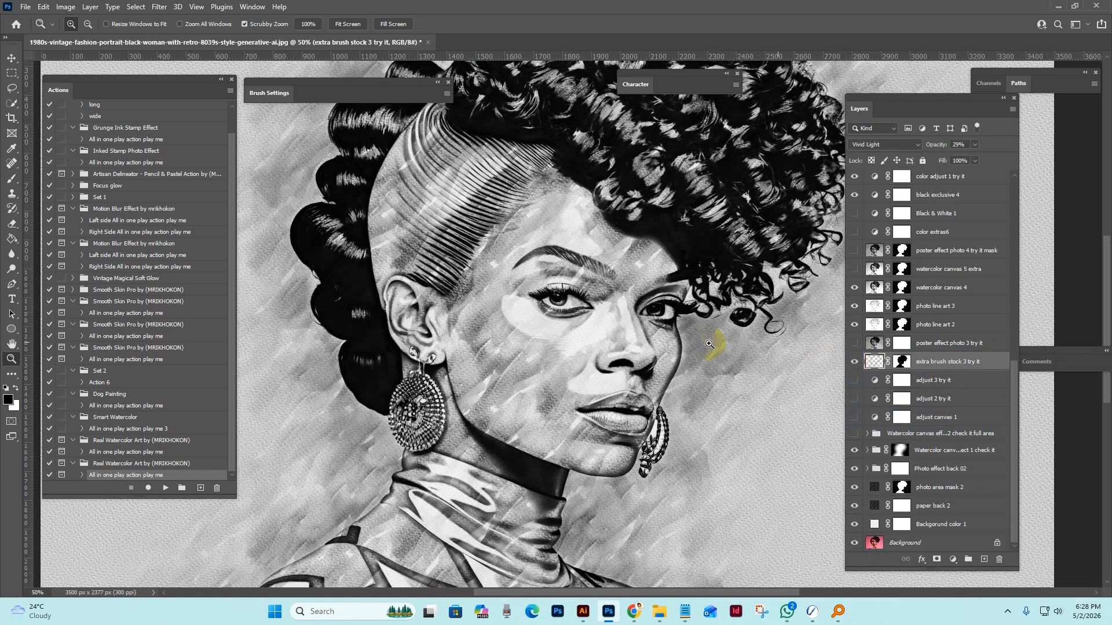
Show the poster effect photo 3 try it layer and compare the whole portrait with and without it.
left_click(978, 348)
left_click(854, 345)
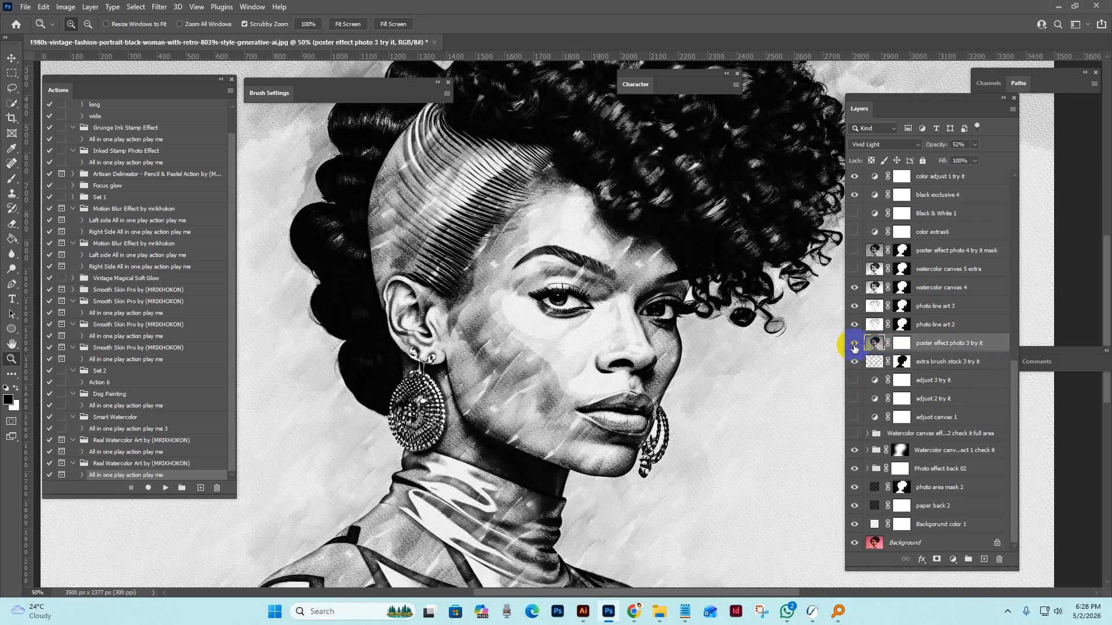
left_click(724, 328, "alt")
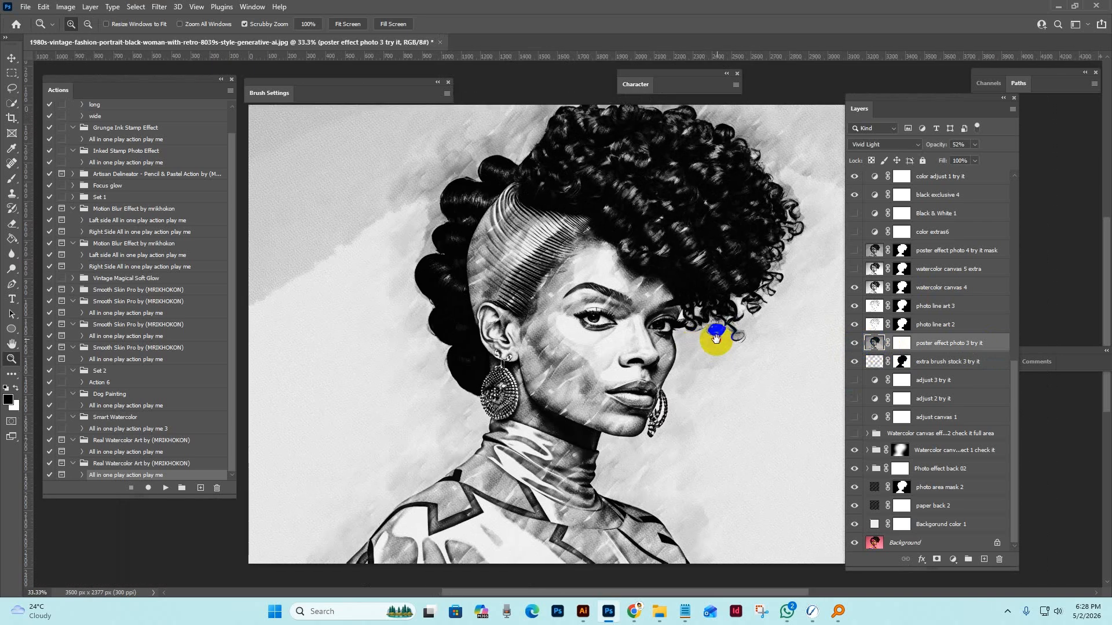
left_click(874, 343)
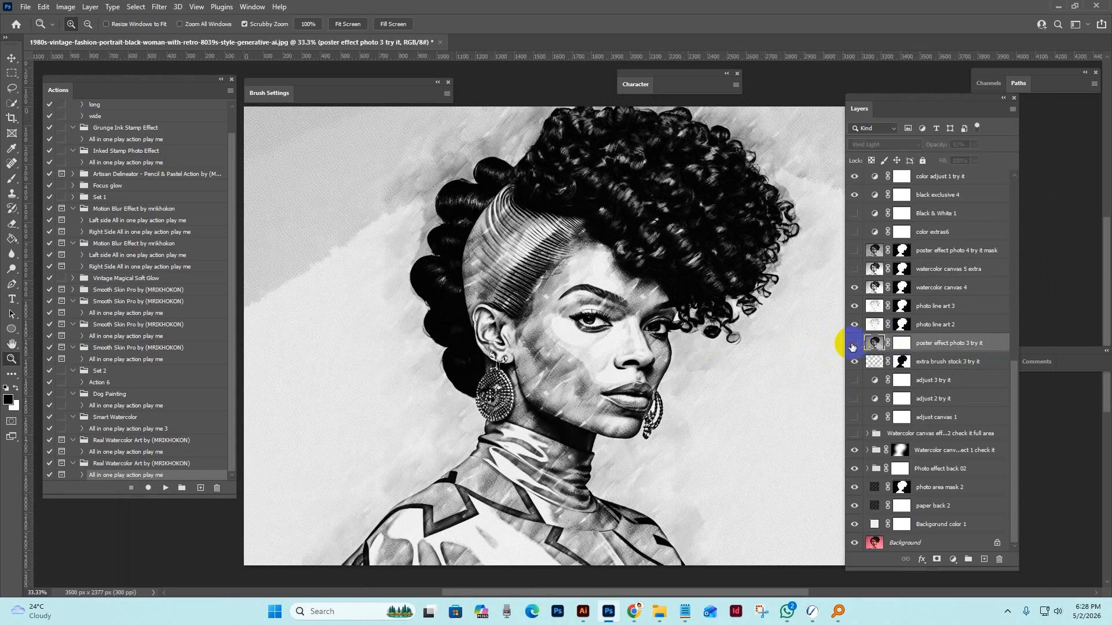
left_click(853, 344)
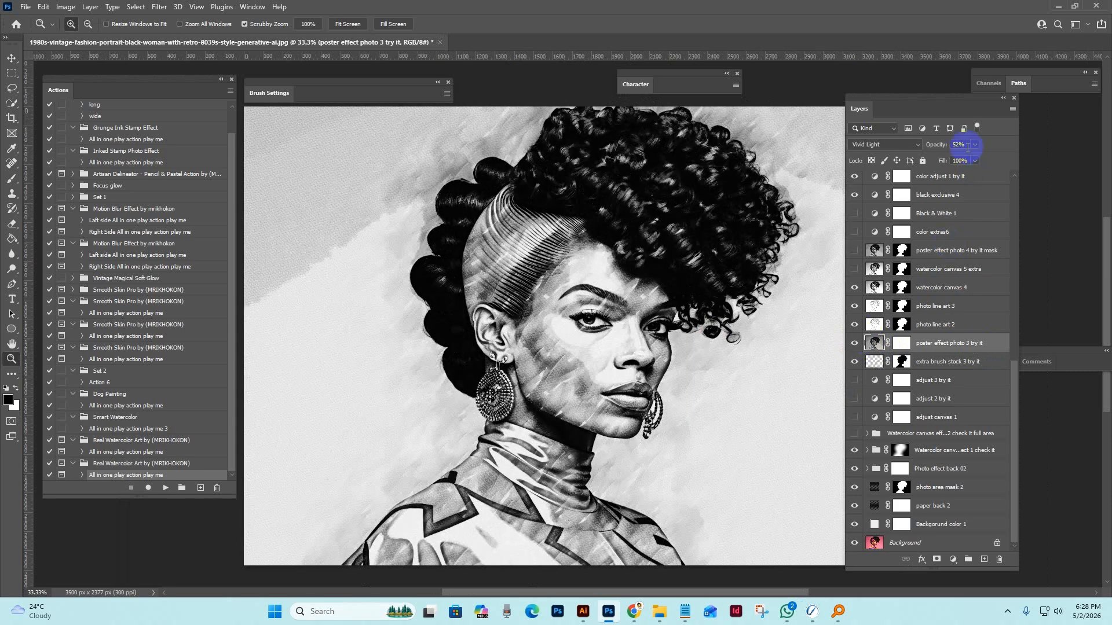
Reduce the poster effect photo 3 try it layer's fill to 55%, and hide the layer.
left_click(975, 162)
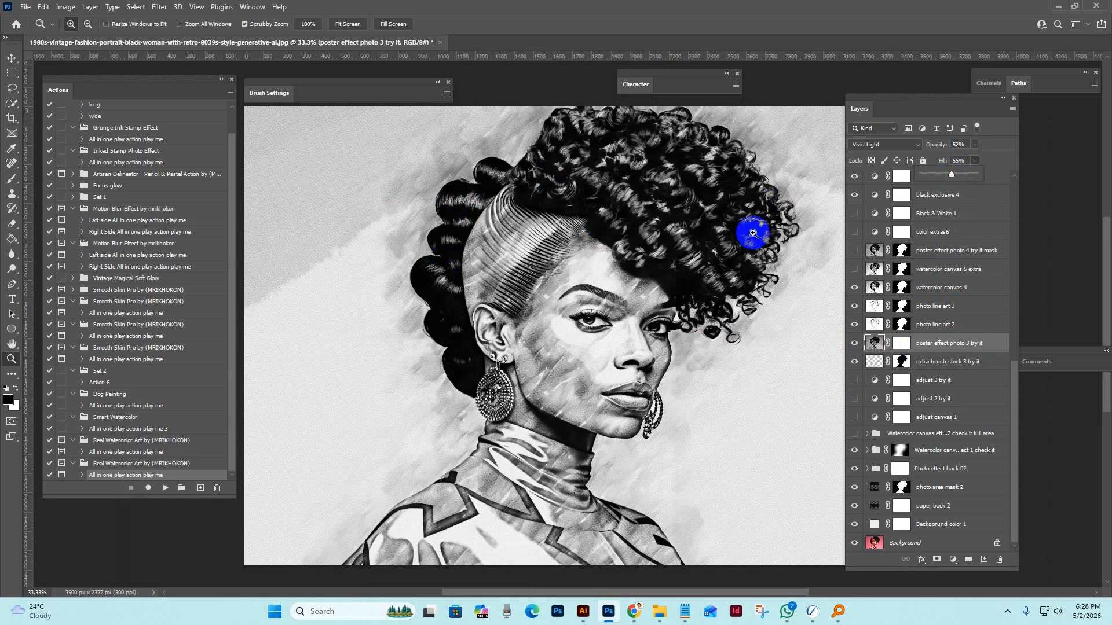
left_click(854, 343)
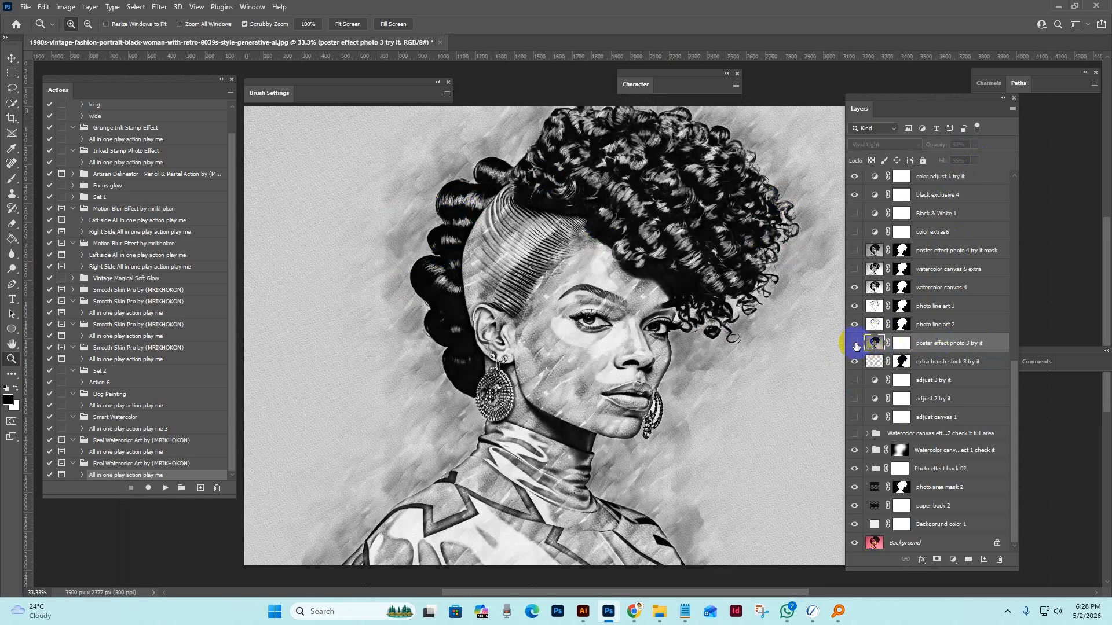
left_click(746, 346)
left_click_drag(693, 334, 728, 382)
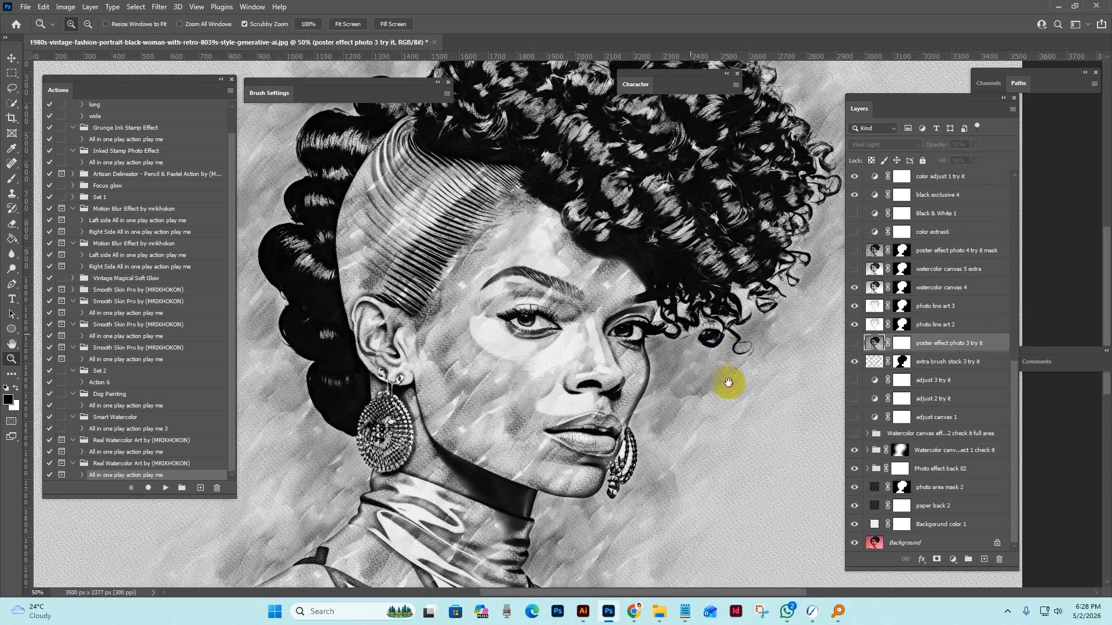
Check the photo line art 2 and 3 layers, hiding and showing photo line art 3 to compare its lines.
left_click(959, 325)
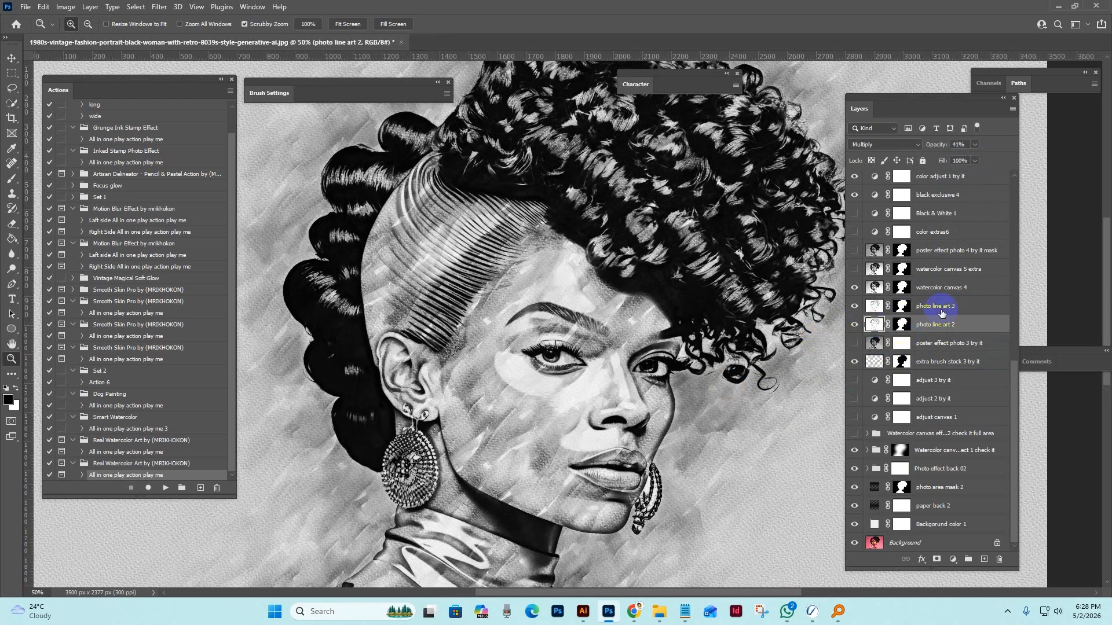
left_click(944, 305)
left_click(854, 308)
left_click(855, 307)
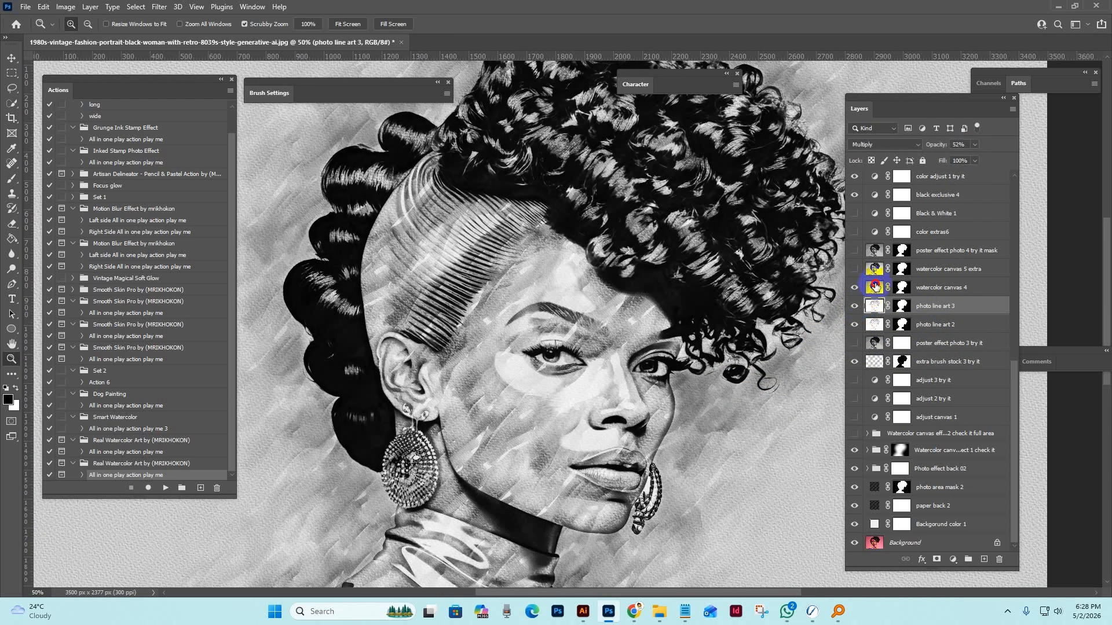
Hide and show the watercolor canvas 4 layer repeatedly to compare its effect on the portrait's hair and skin, leaving it hidden.
left_click(872, 288)
left_click(853, 288)
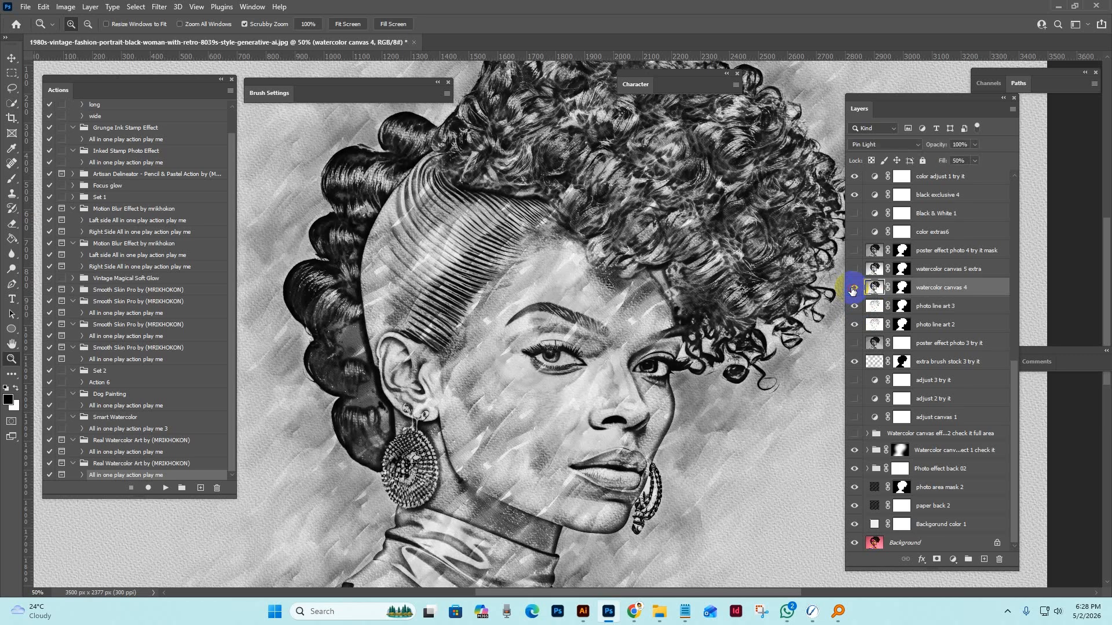
left_click(853, 288)
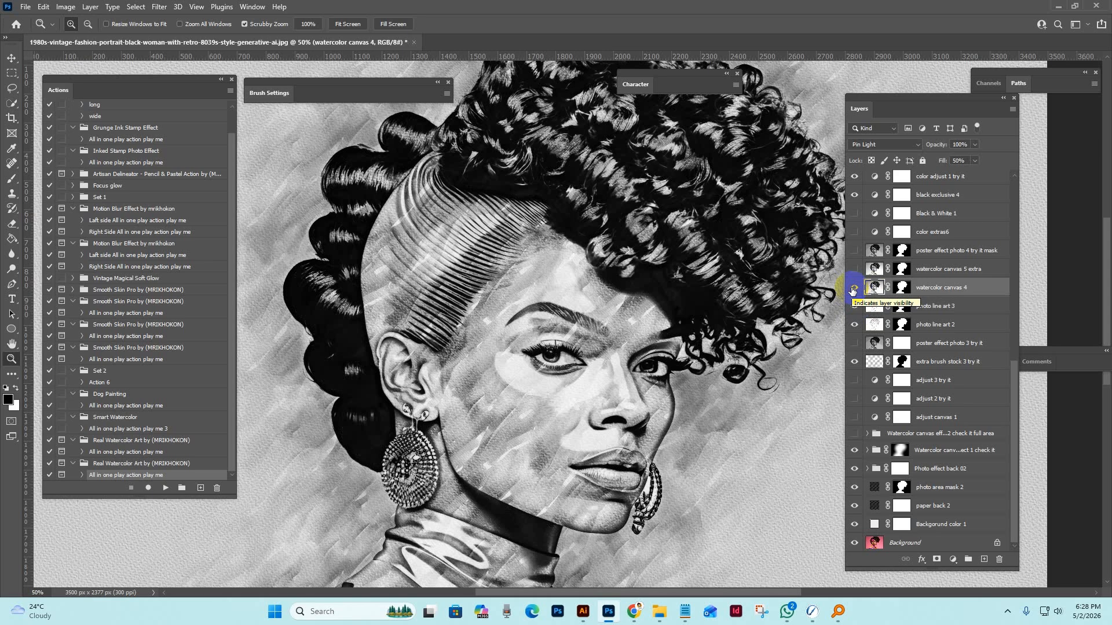
left_click(853, 289)
left_click(853, 289)
left_click(854, 289)
Show the watercolor canvas 5 extra layer to preview its tones on the portrait, and hide it again.
left_click(849, 271)
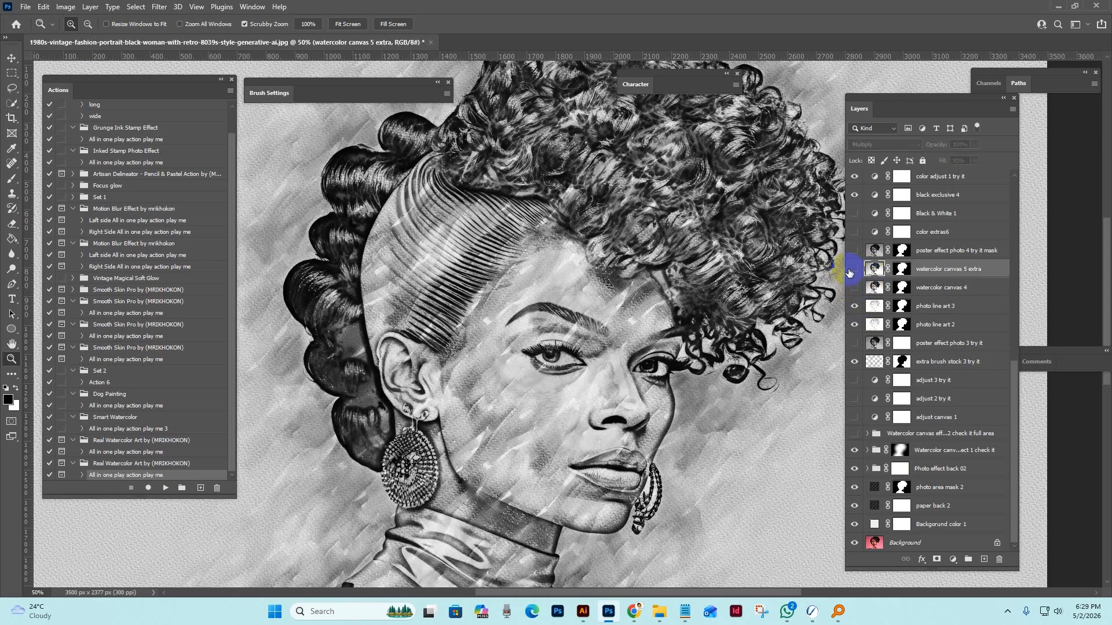
left_click(854, 271)
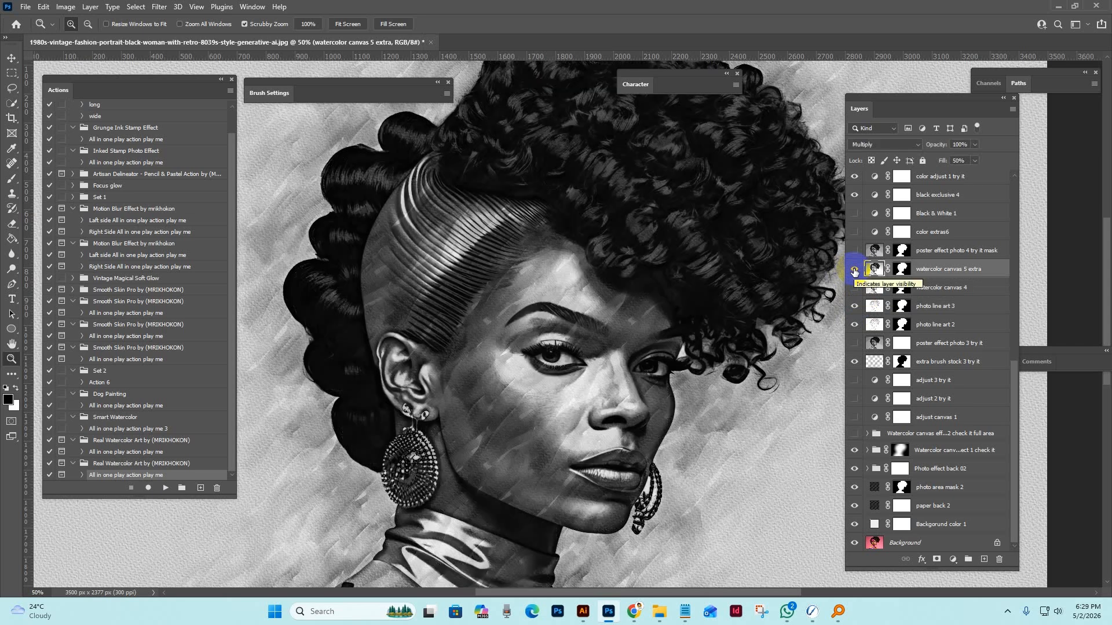
left_click(854, 270)
Preview the poster effect photo 4 try it mask layer, hide it, and show the watercolor canvas 4 layer again.
left_click(849, 250)
left_click(852, 251)
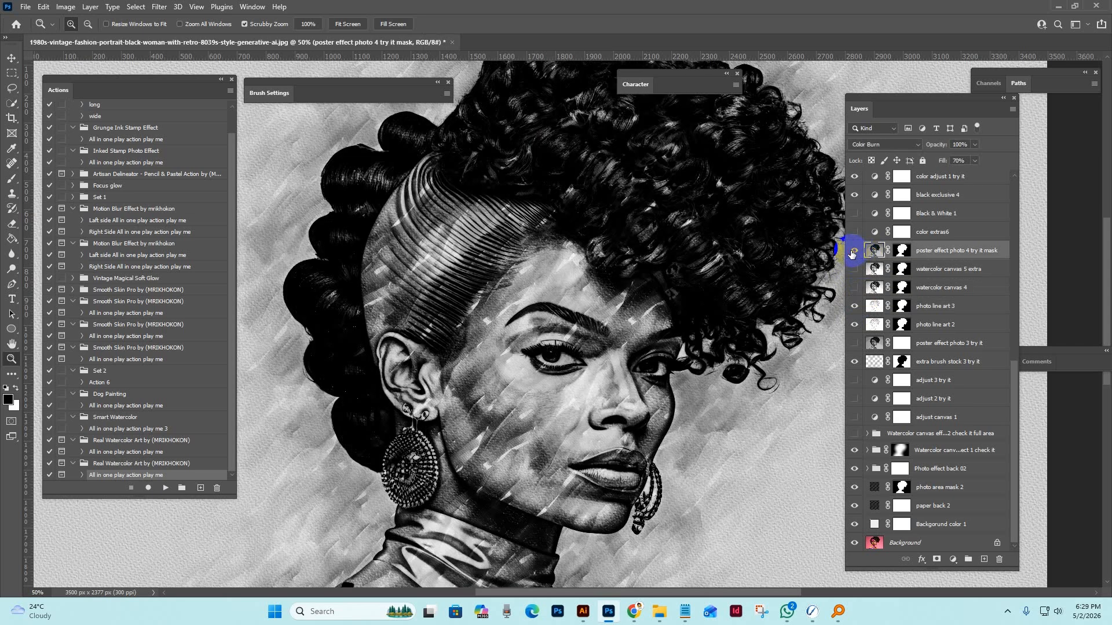
left_click(852, 253)
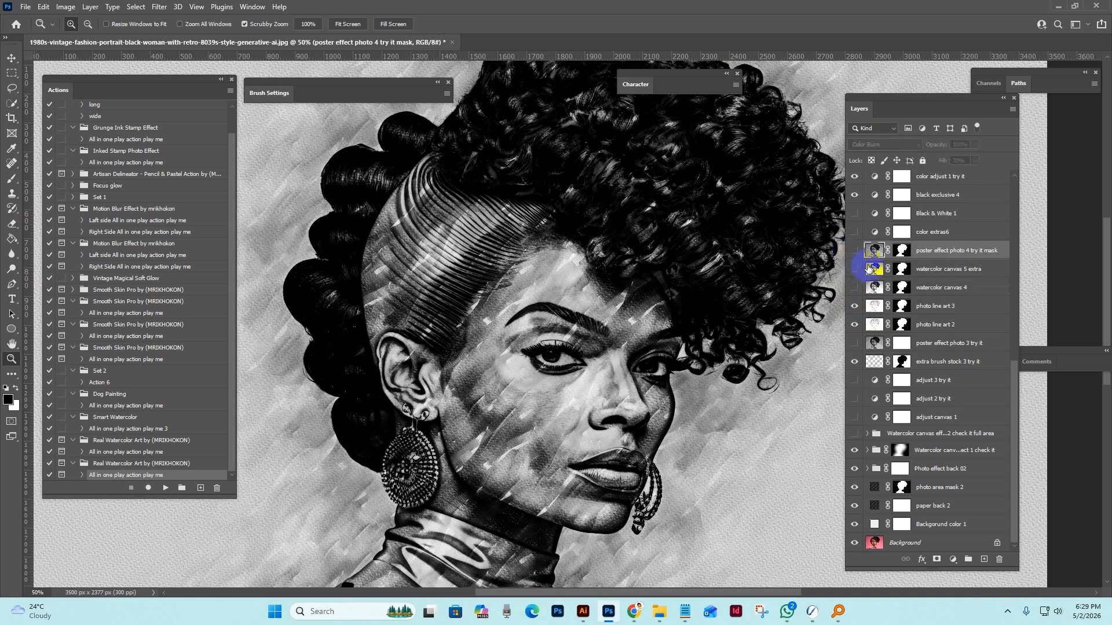
left_click(865, 269)
left_click(849, 289)
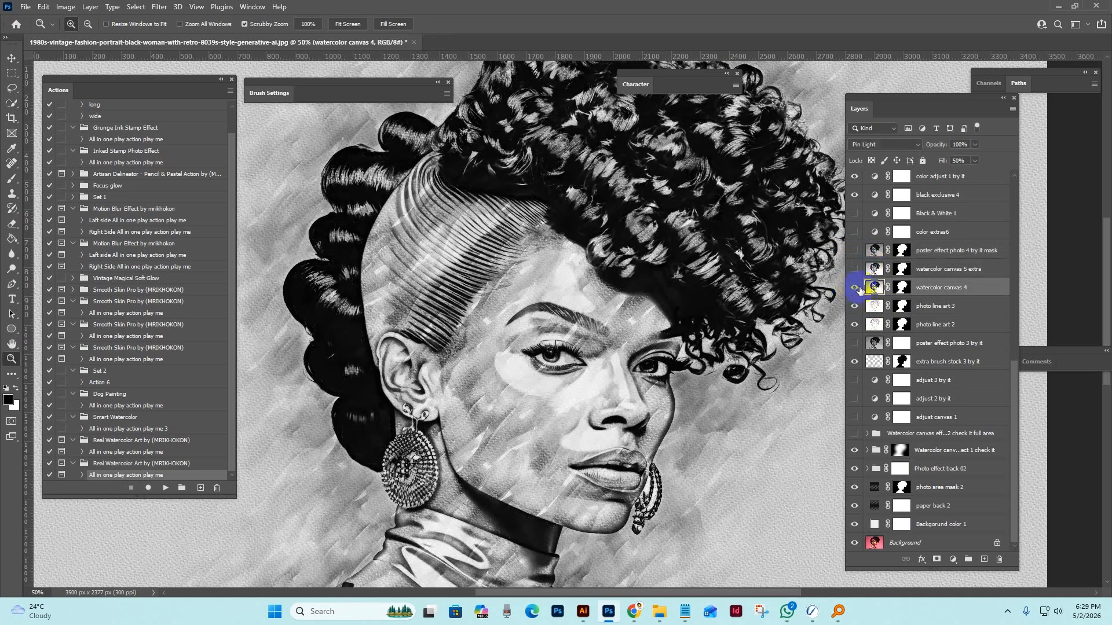
Show the color extras6 adjustment layer, examine its tint across the portrait, and hide it again.
scroll(938, 287, "up", 2)
left_click(949, 289)
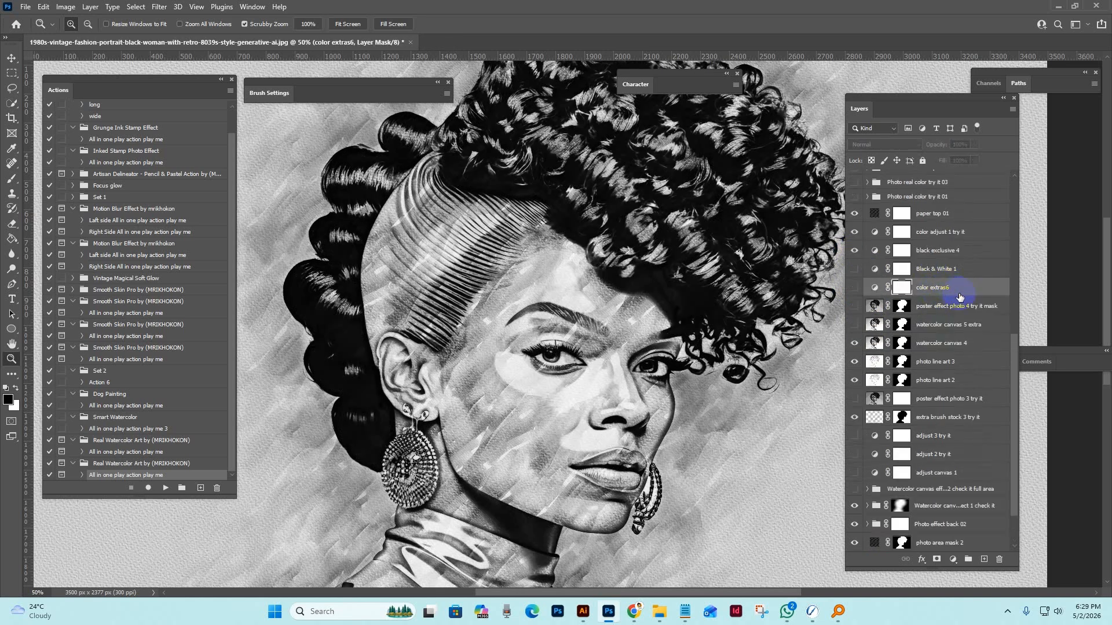
left_click(875, 287)
left_click(855, 287)
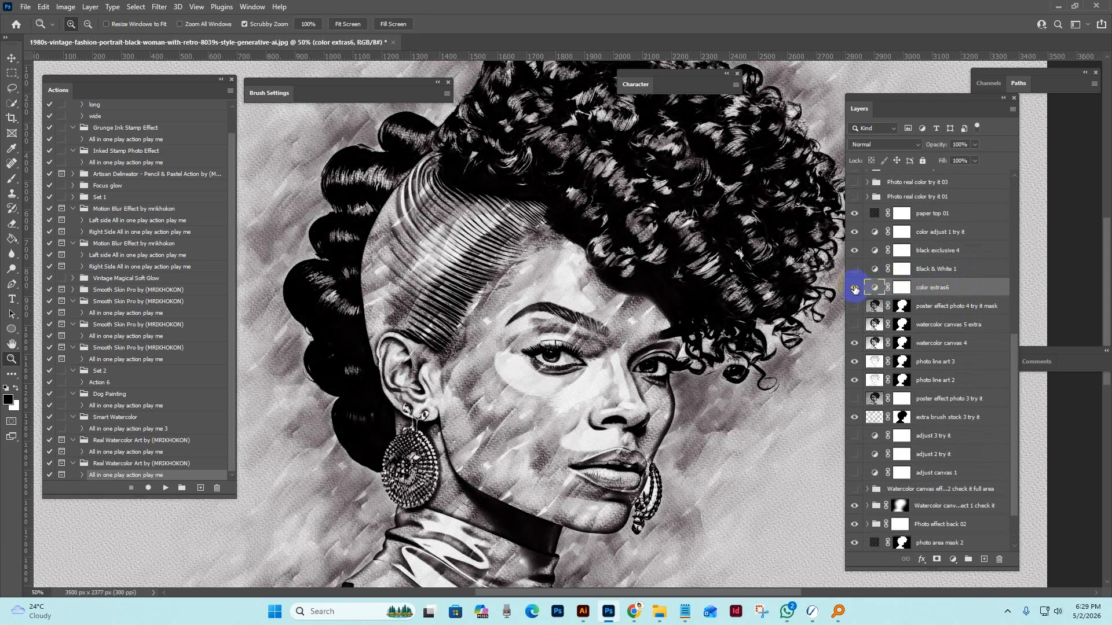
left_click(681, 319, "alt")
left_click(657, 313)
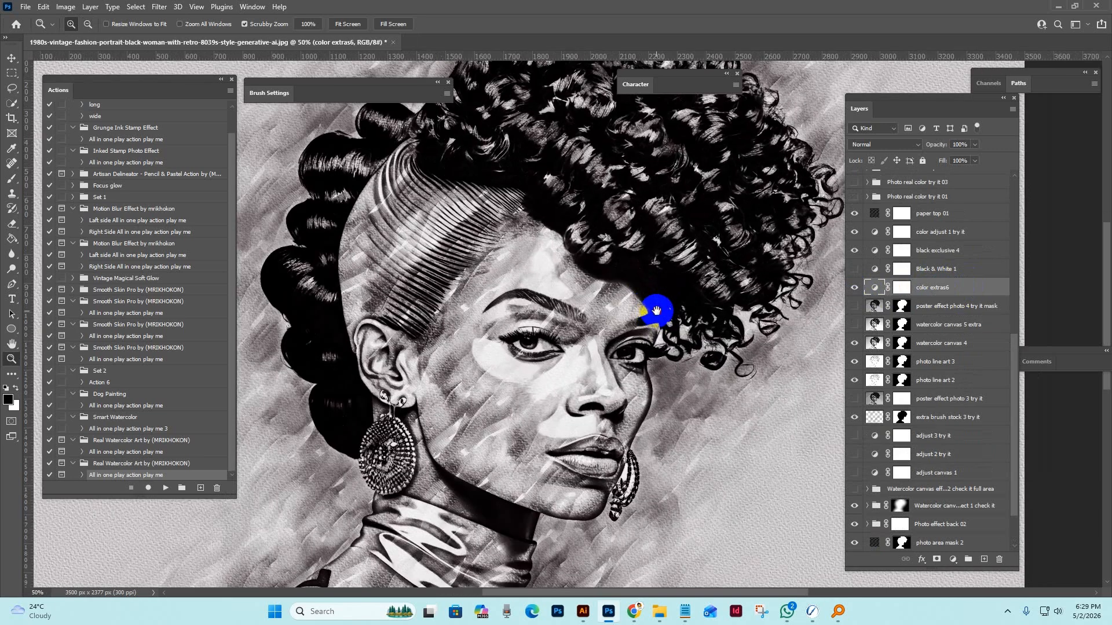
left_click(855, 287)
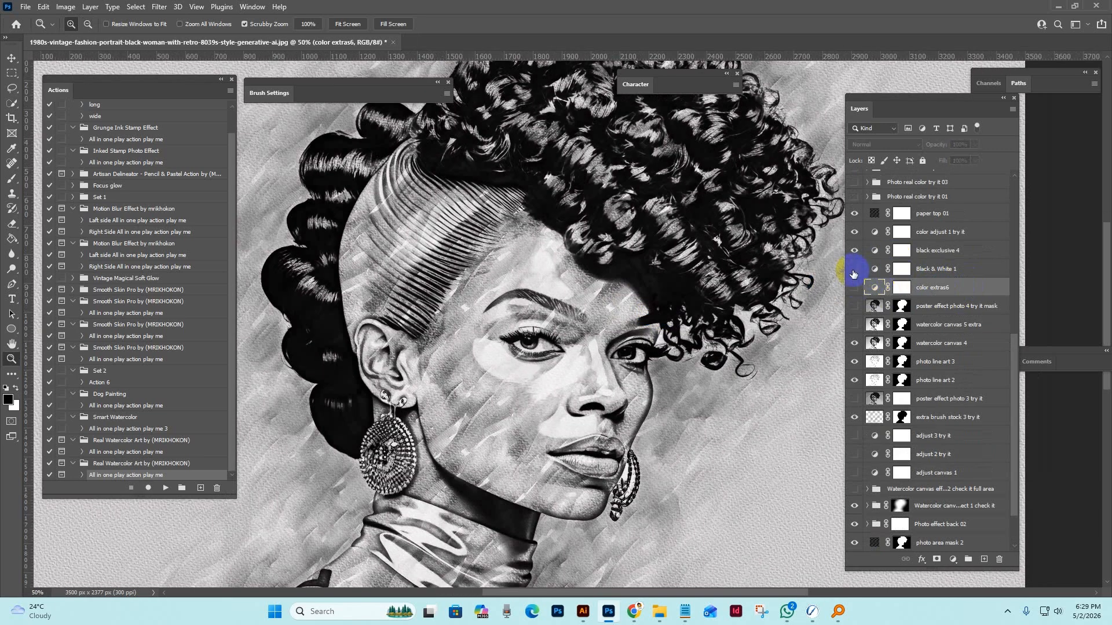
Toggle the Black & White 1 and black exclusive 4 adjustment layers to compare the portrait, leaving only black exclusive 4 visible.
left_click(853, 271)
left_click(853, 271)
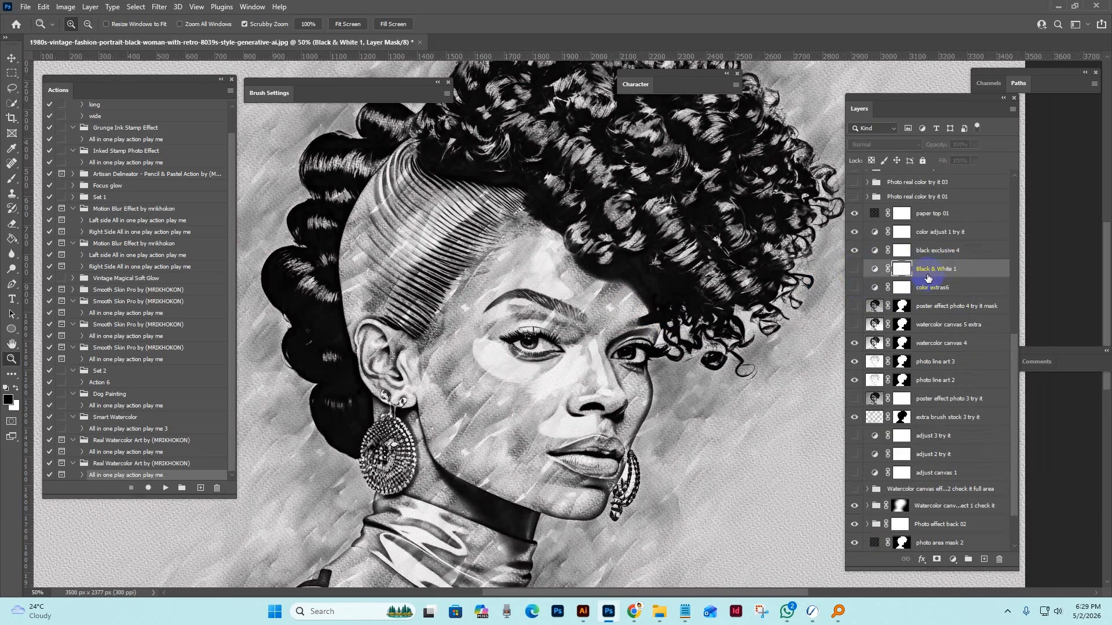
scroll(924, 289, "up", 2)
left_click(940, 314)
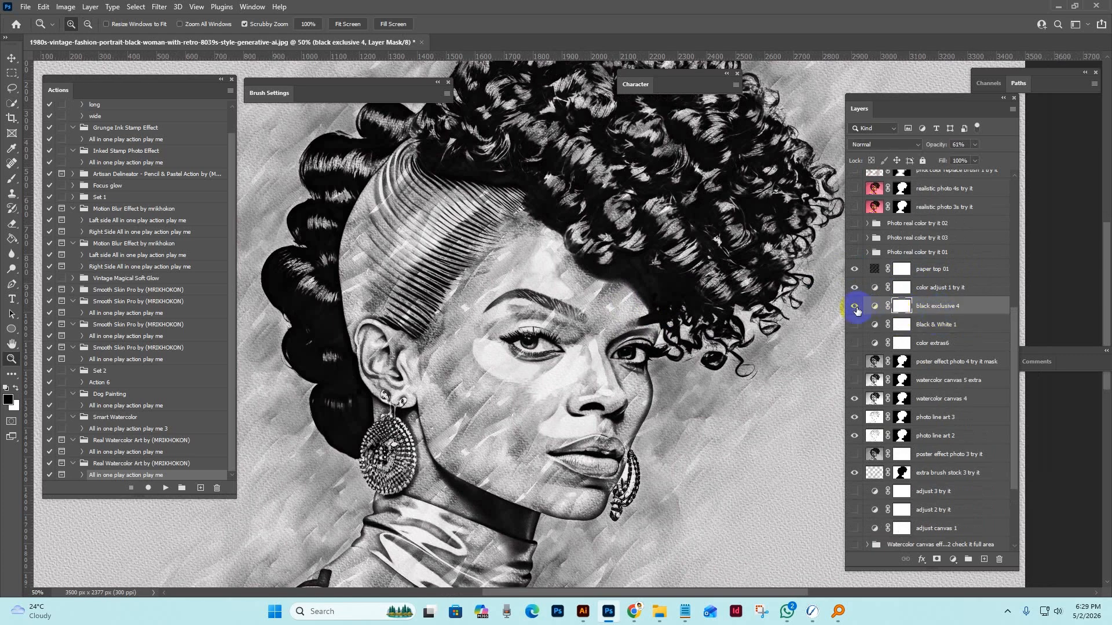
left_click(853, 306)
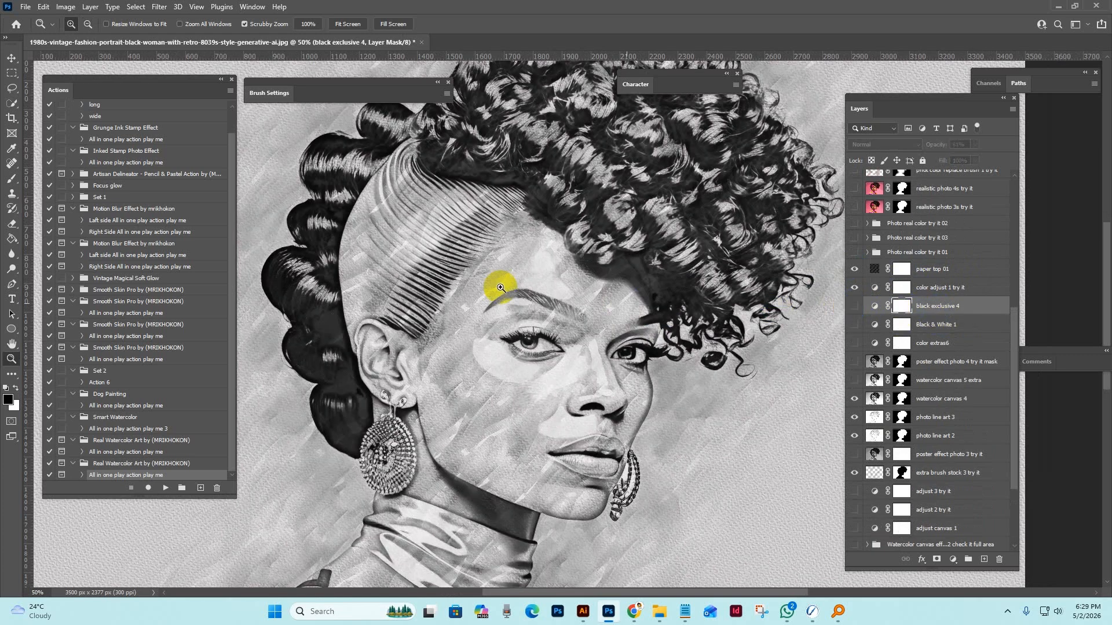
left_click(854, 305)
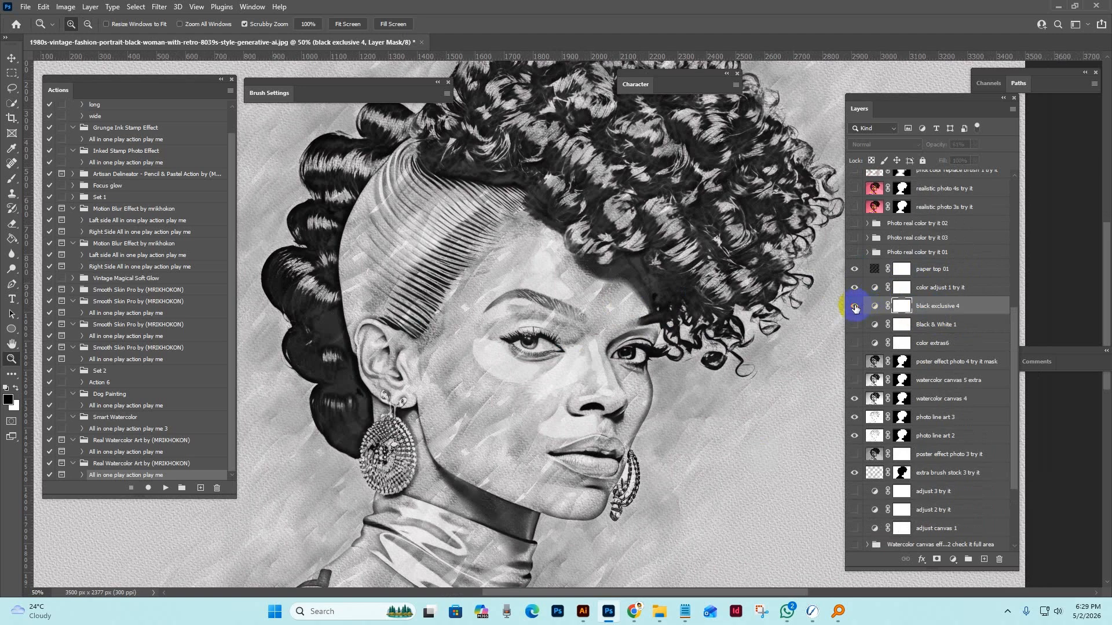
Show the Photo real color try it 01 group to preview its colors on the portrait.
left_click(937, 272)
left_click(929, 251)
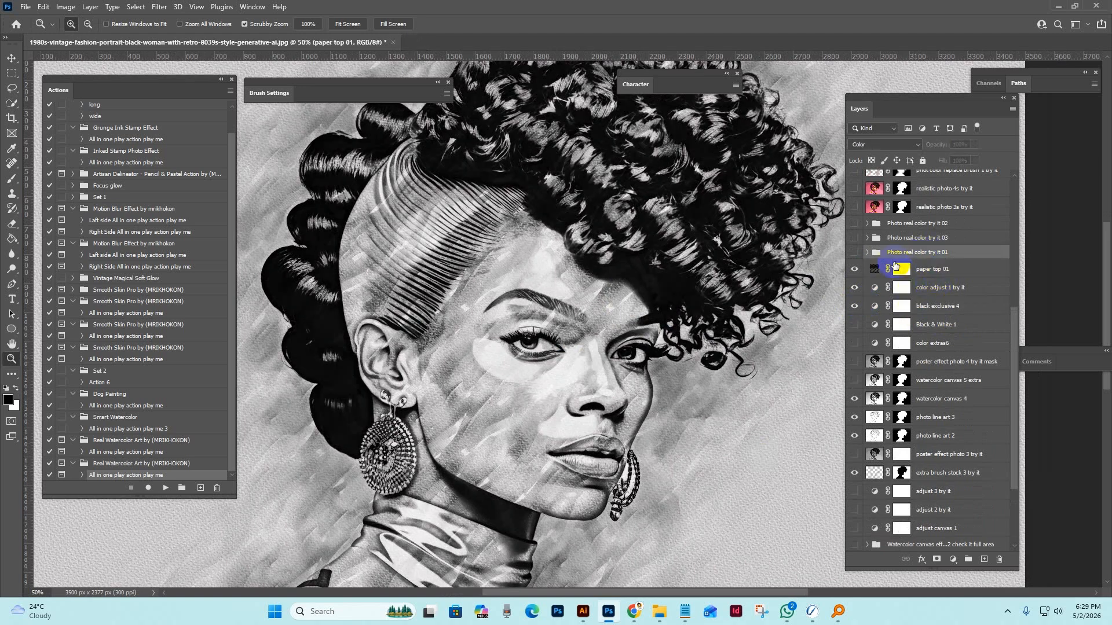
left_click(854, 253)
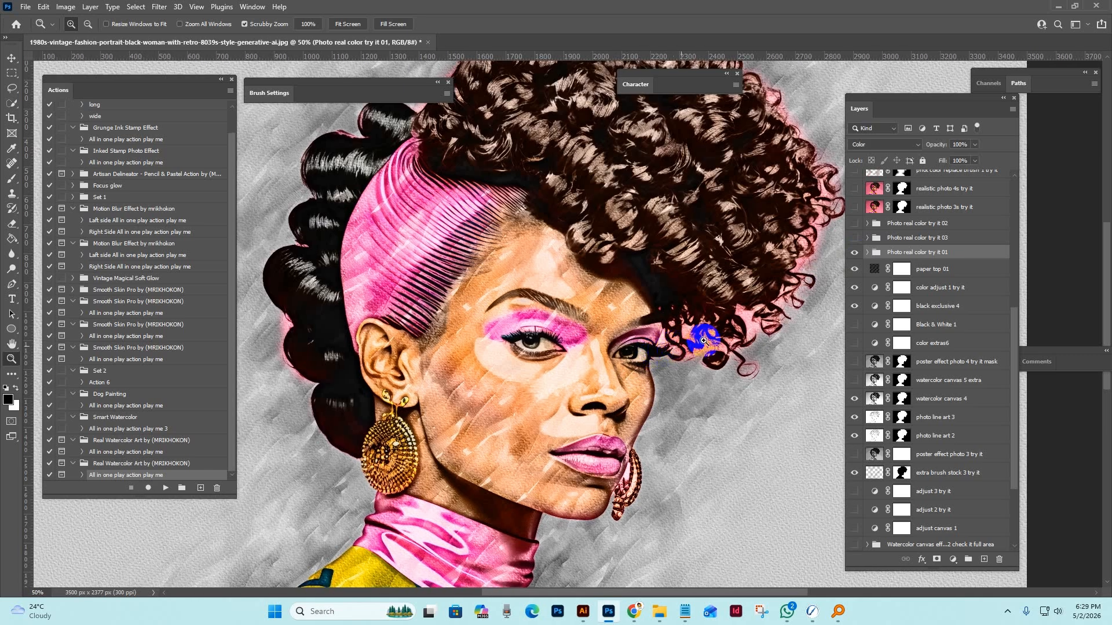
Show the Photo real color try it 03 group, and hide the Photo real color try it 01 group to view it alone.
left_click(853, 240)
left_click(853, 240)
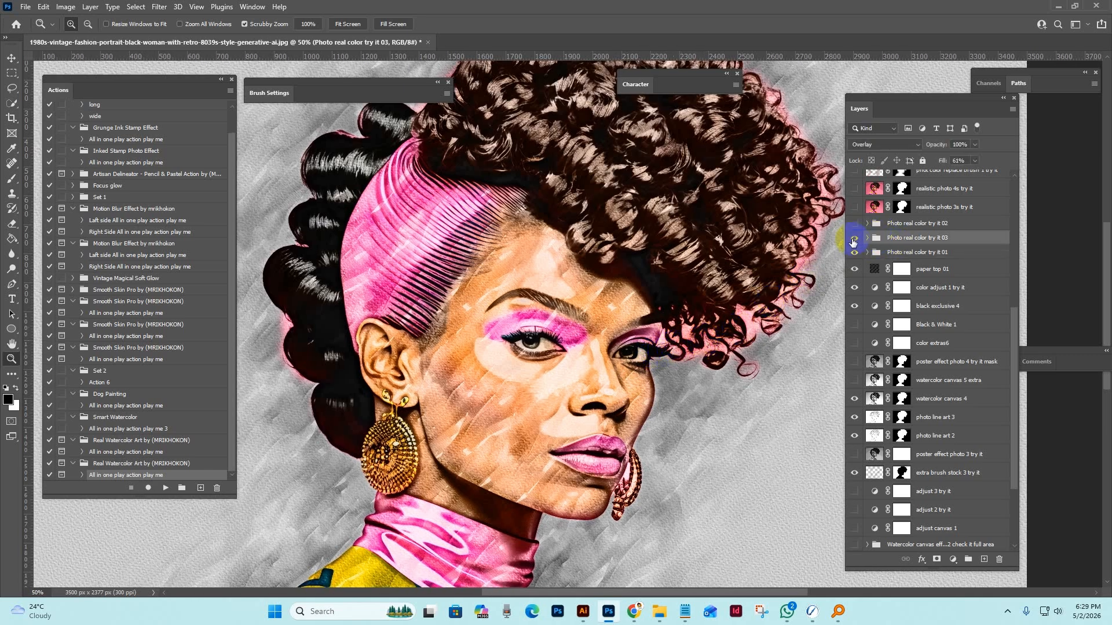
left_click(854, 254)
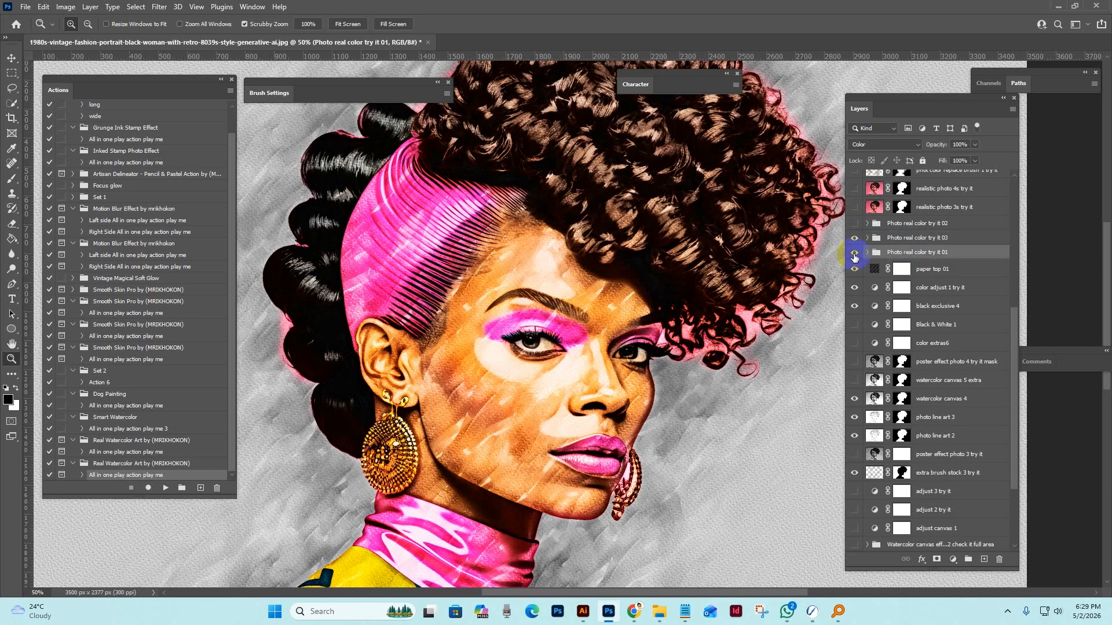
left_click(854, 254)
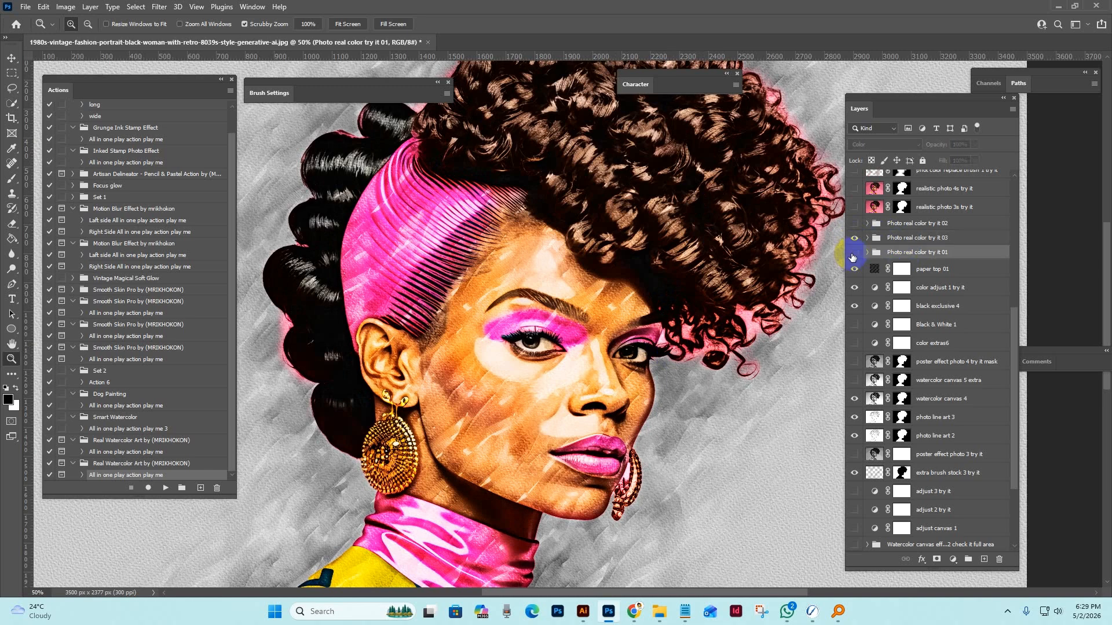
left_click(932, 242)
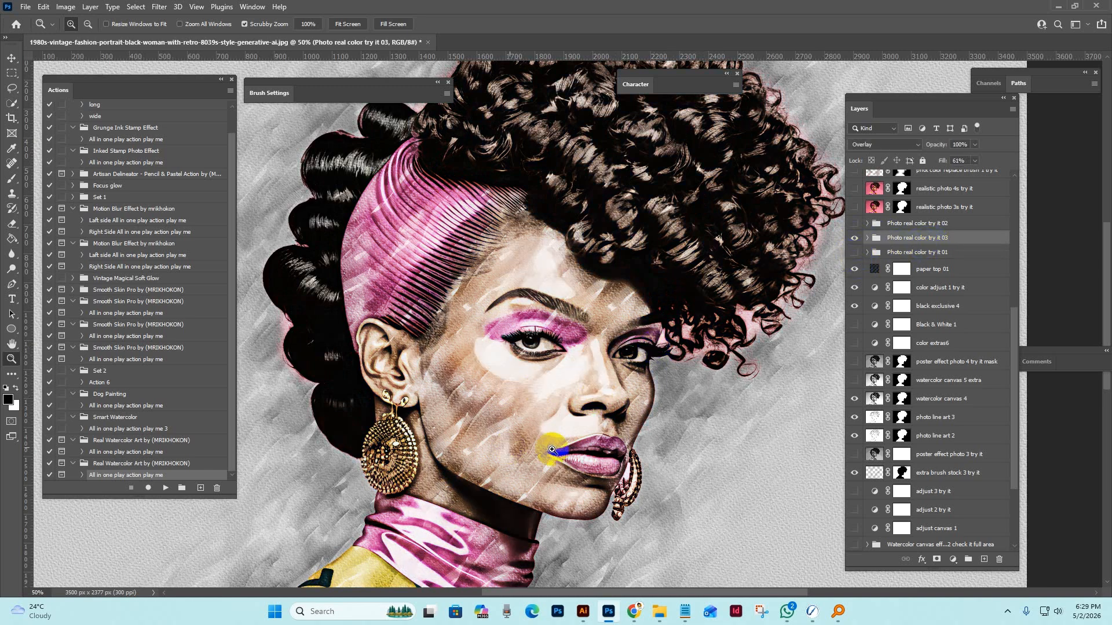
Replace the visible Photo real color try it 03 group with the Photo real color try it 02 group.
left_click(855, 224)
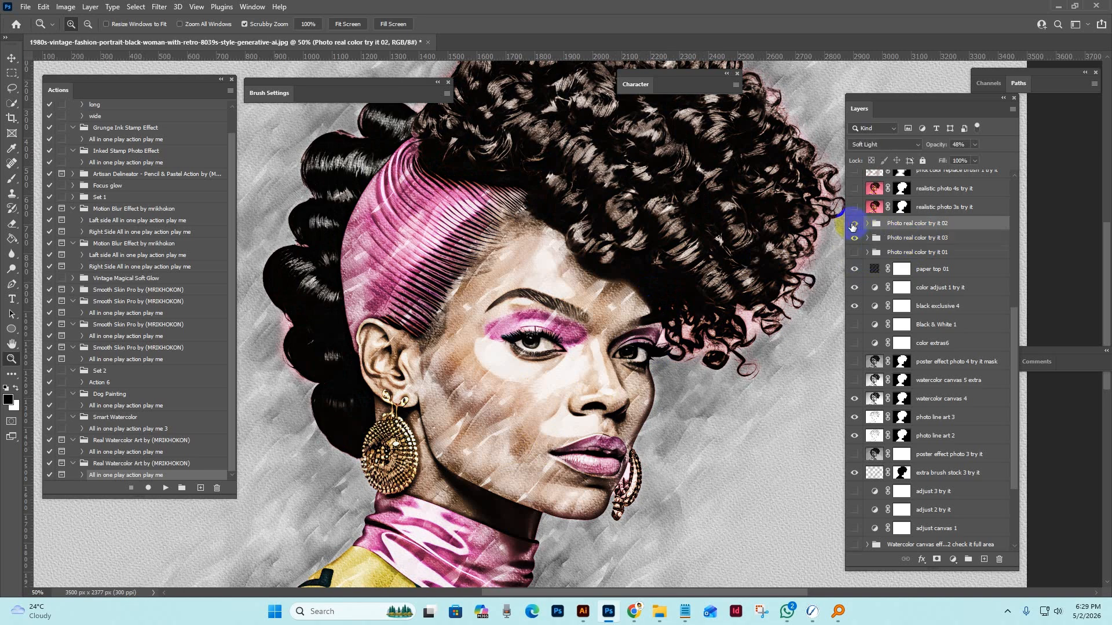
left_click(853, 238)
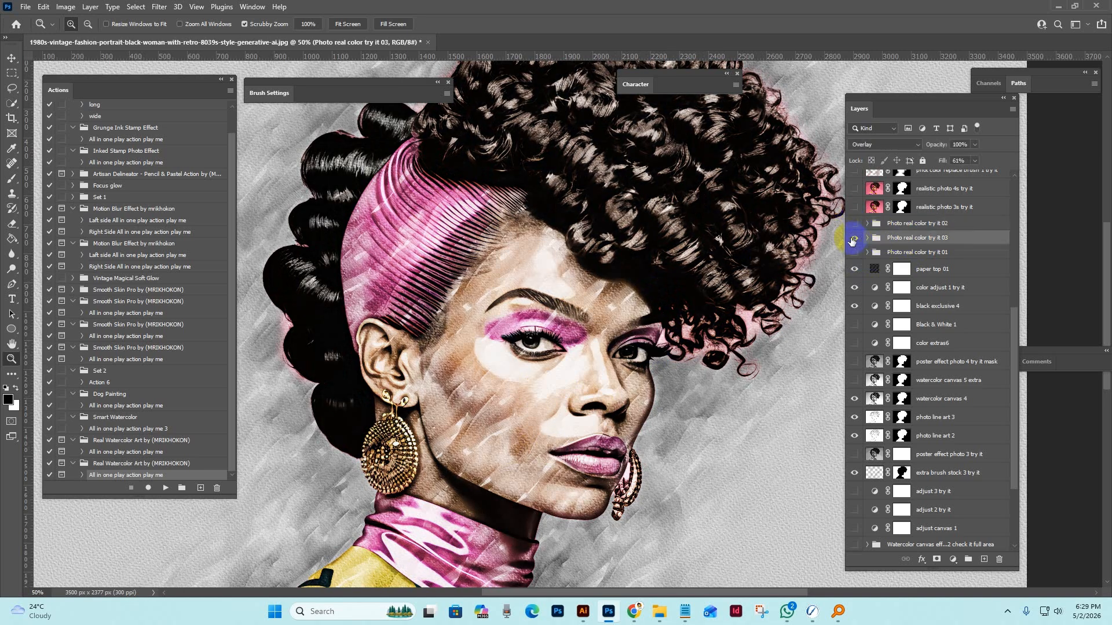
left_click(853, 224)
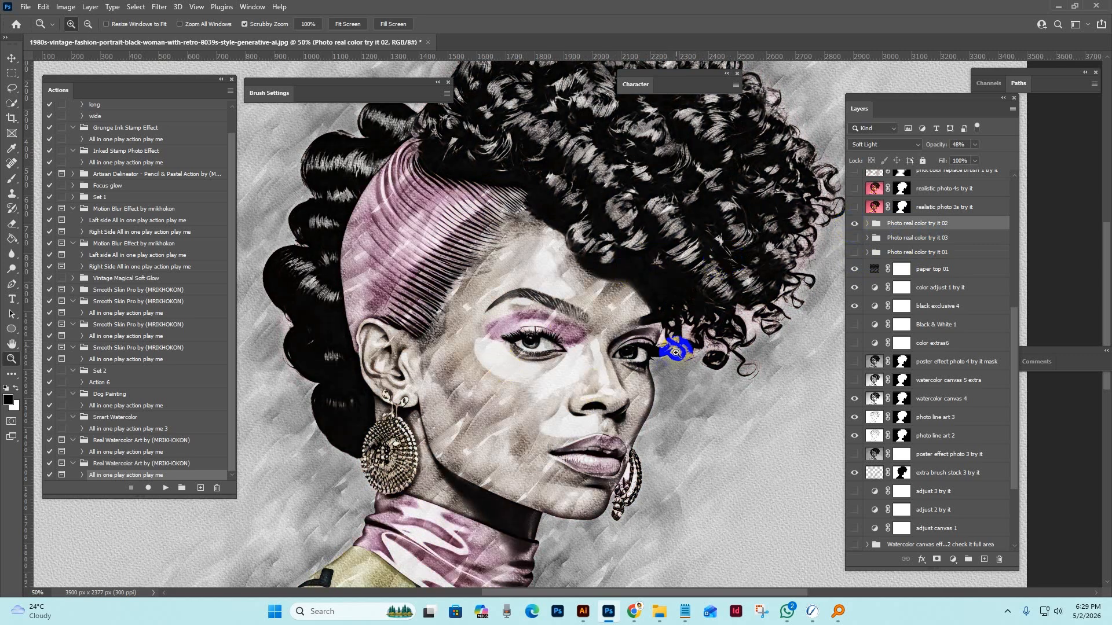
Show the phot color replace brush 1 try it layer, examine its colored strokes around the portrait, and hide it again.
scroll(672, 350, "down", 1)
scroll(895, 219, "up", 5)
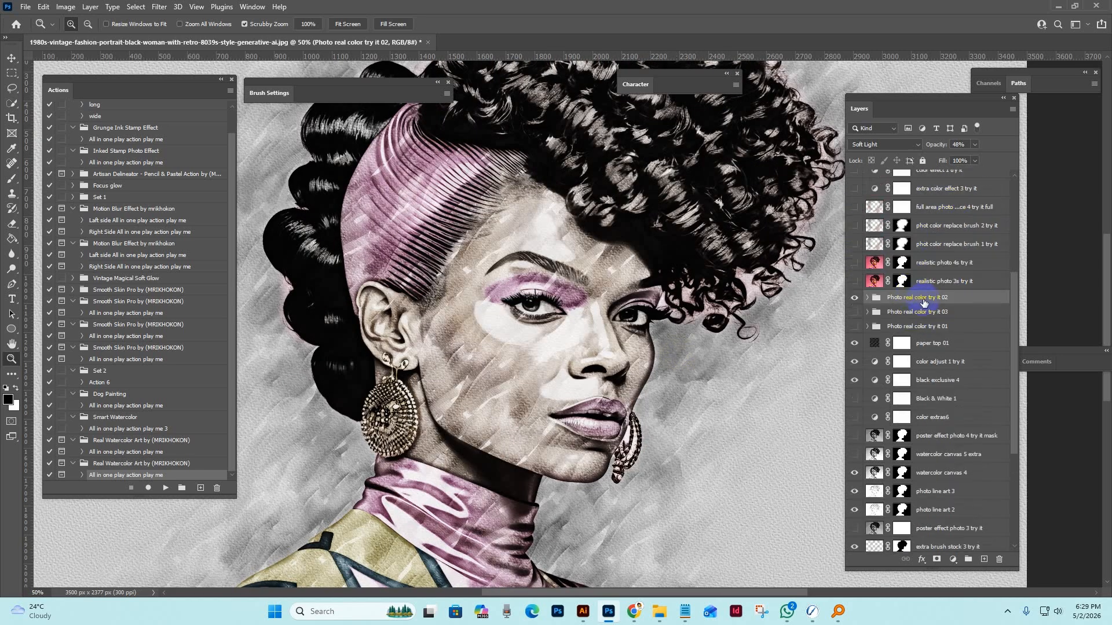
left_click(941, 319)
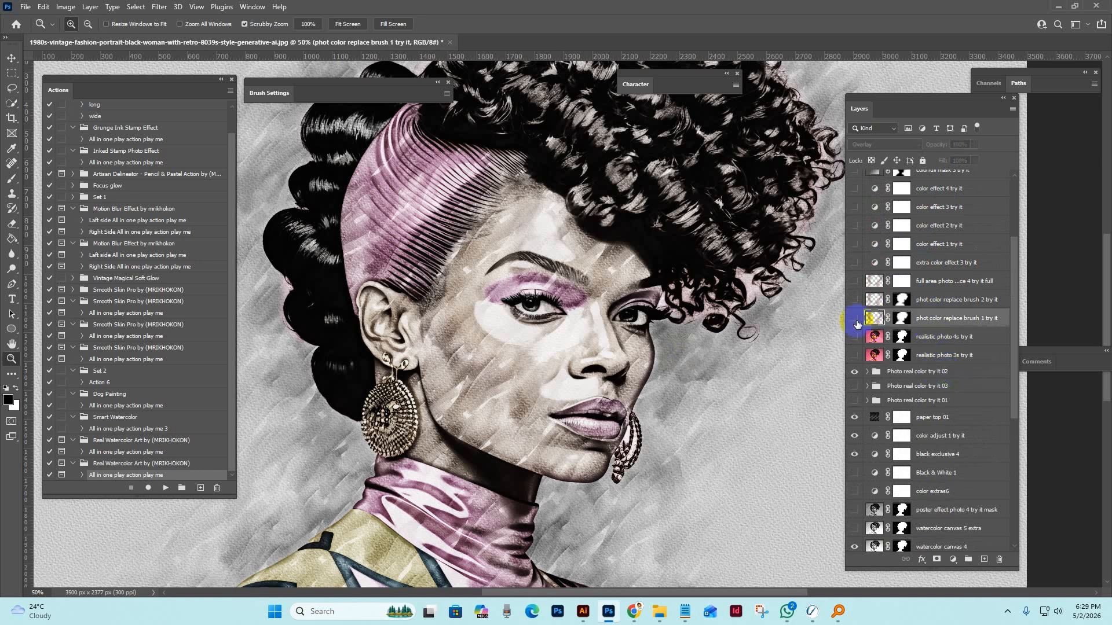
left_click(853, 318)
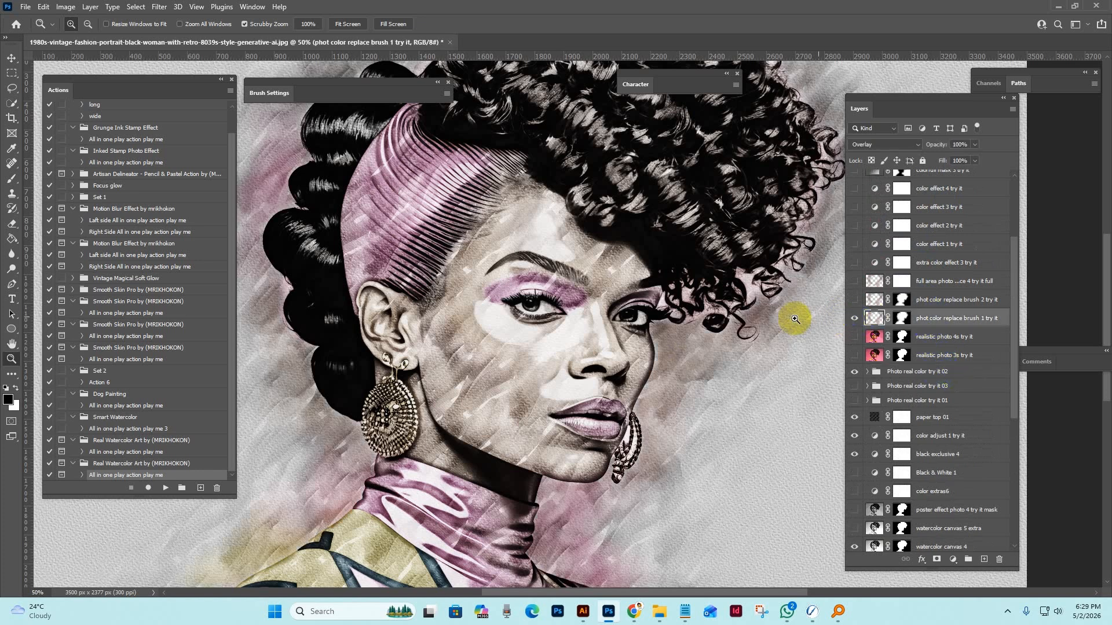
left_click(771, 282, "alt")
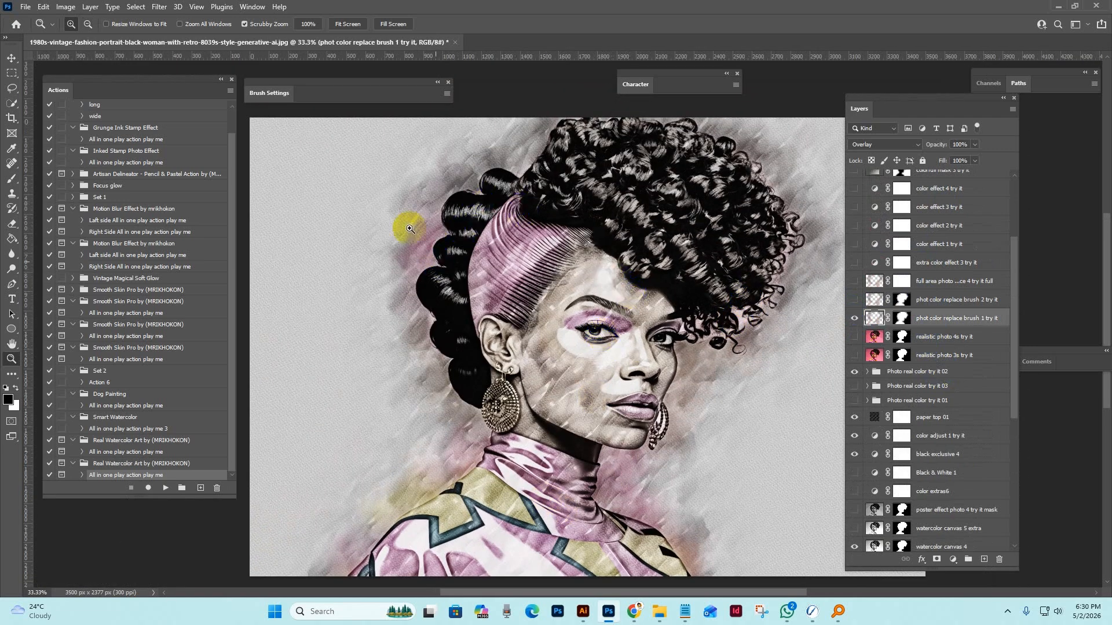
left_click(450, 200)
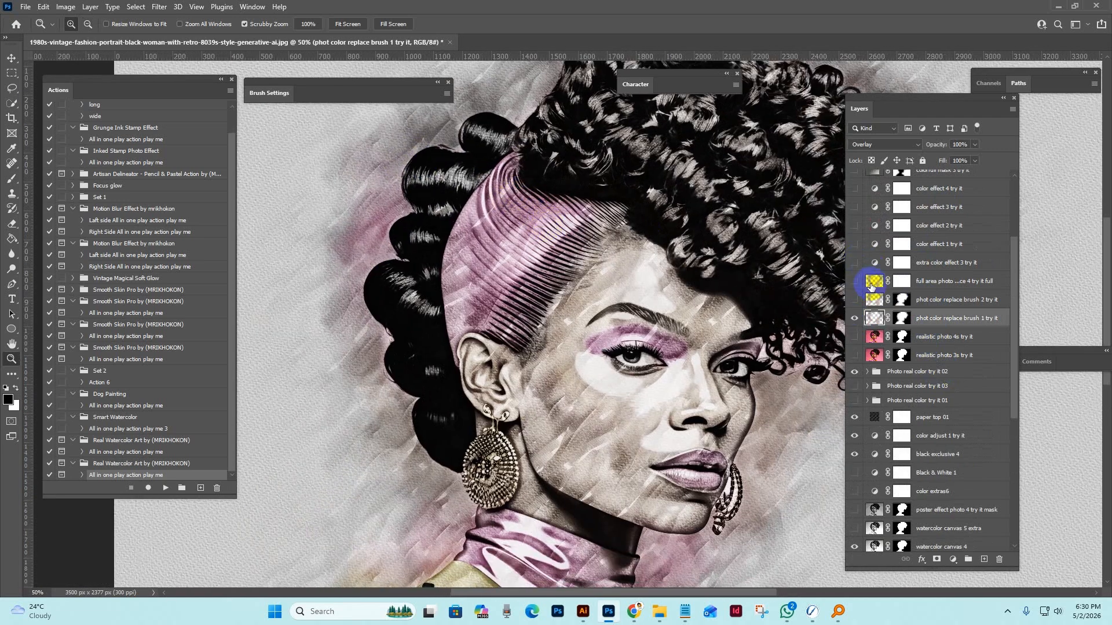
left_click(855, 319)
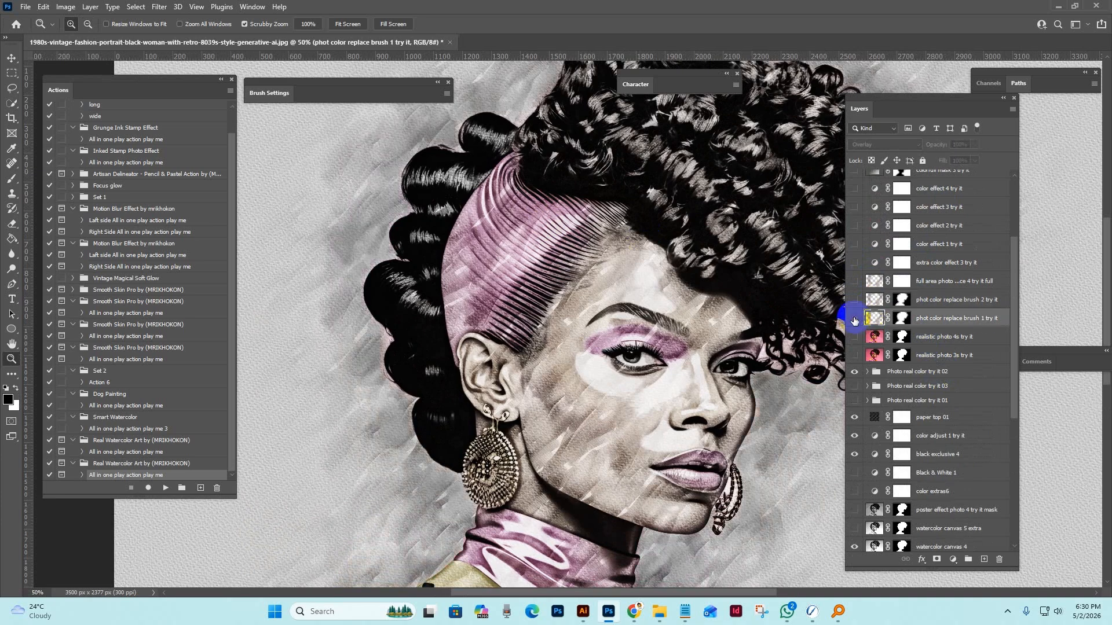
Show the phot color replace brush 2 try it layer, and preview the full area photo color replace 4 try it full layer with it.
left_click(854, 301)
left_click(853, 301)
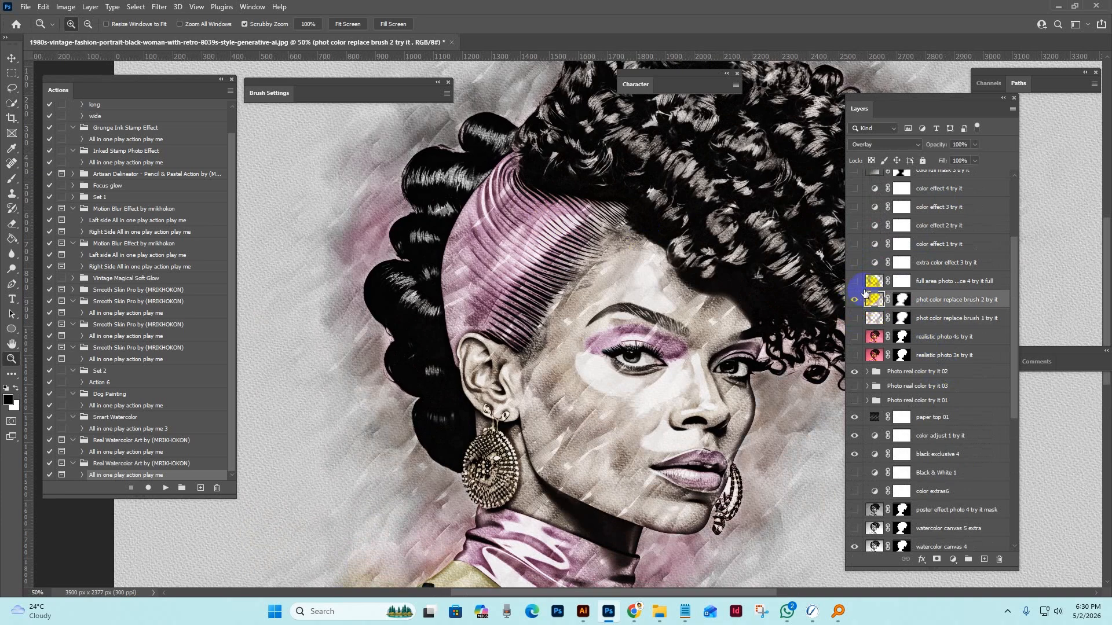
left_click(858, 283)
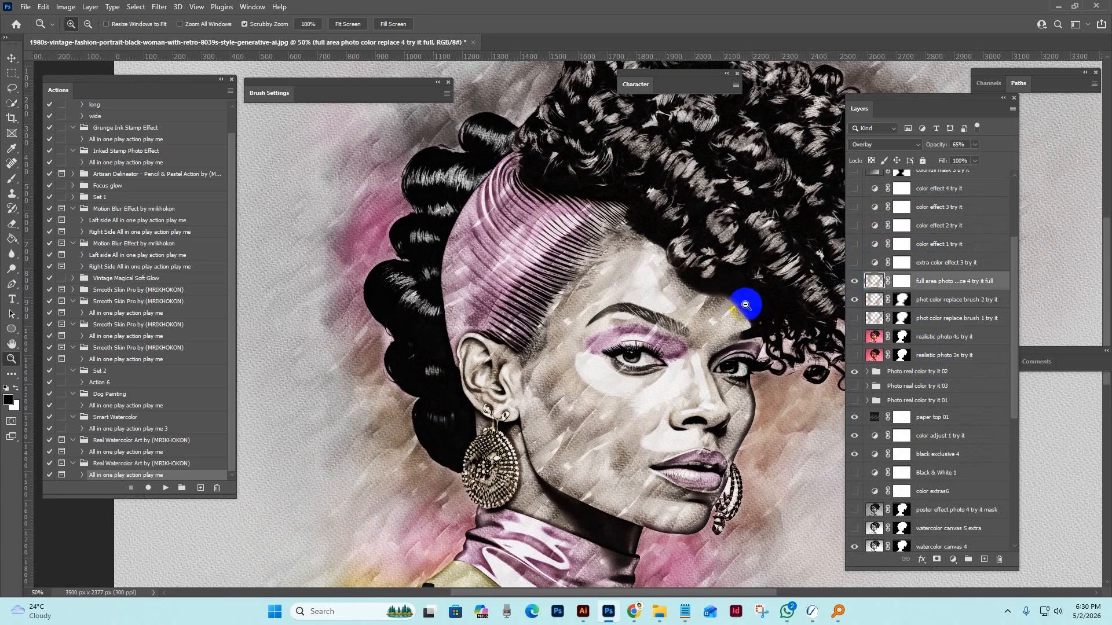
left_click(745, 290, "alt")
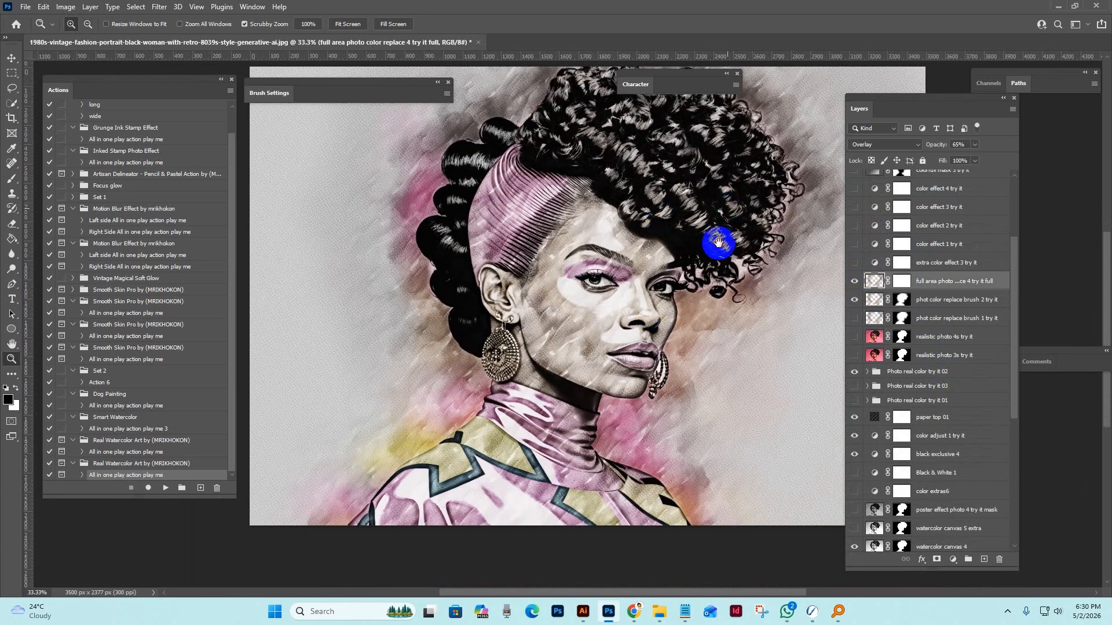
left_click(719, 241)
left_click(851, 282)
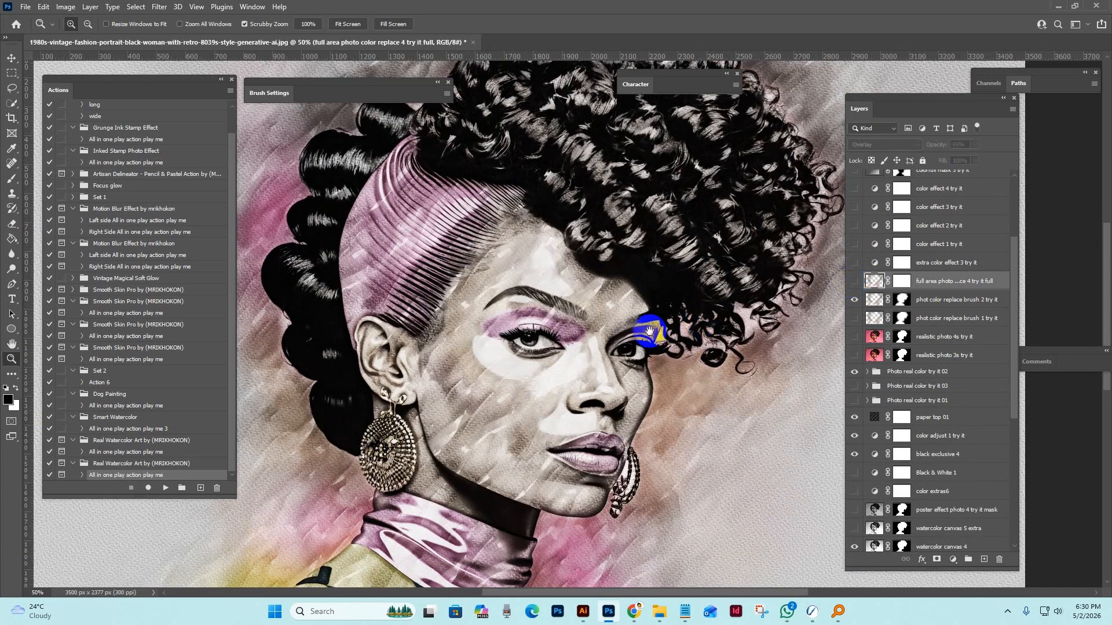
left_click_drag(649, 330, 717, 317)
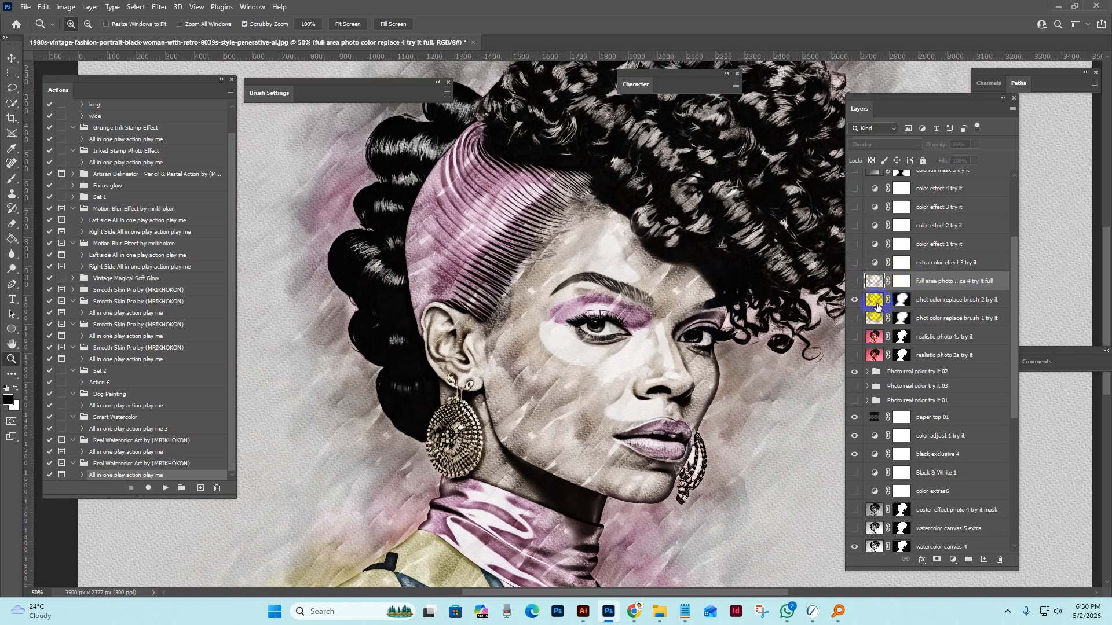
Show the extra color effect 3 try it layer, and compare the portrait's colors with it on and off at closer zoom.
left_click(874, 299)
left_click(942, 265)
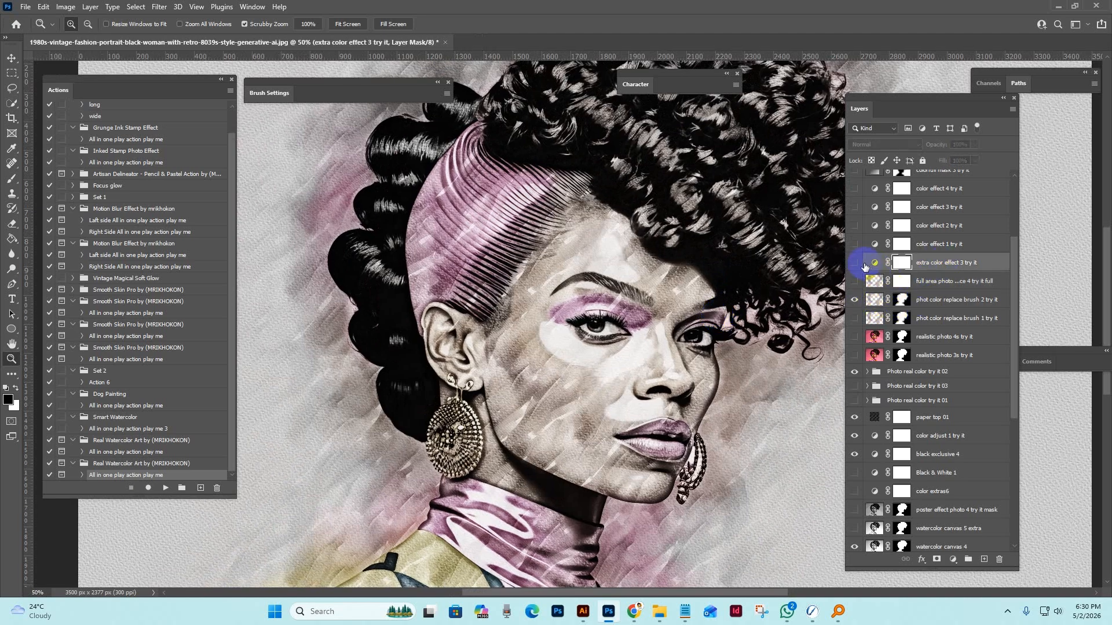
left_click(852, 264)
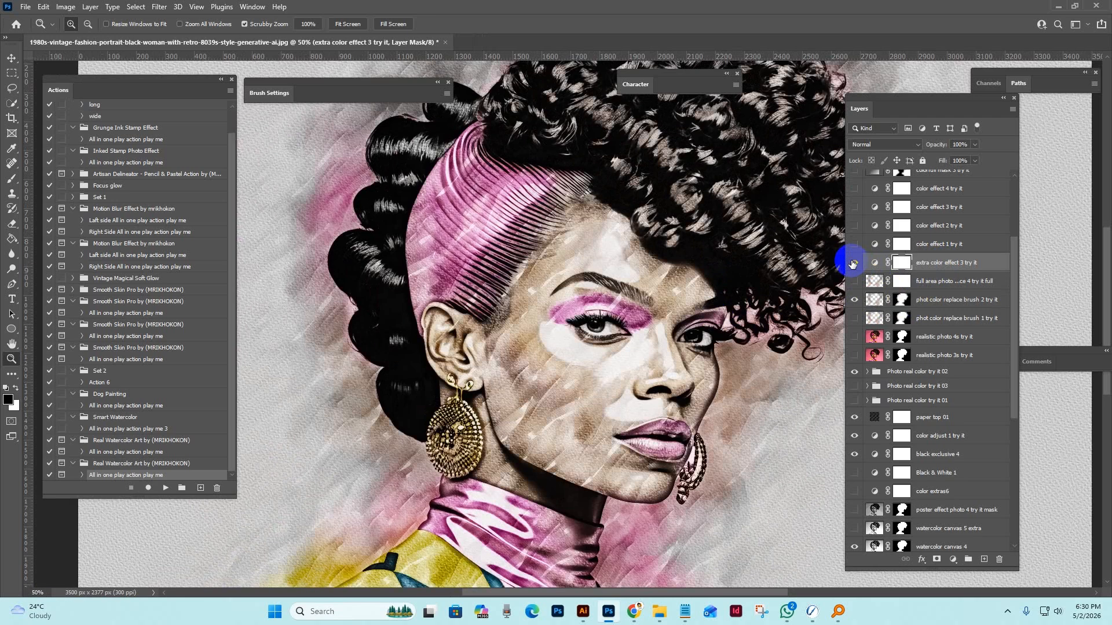
left_click_drag(638, 375, 616, 277)
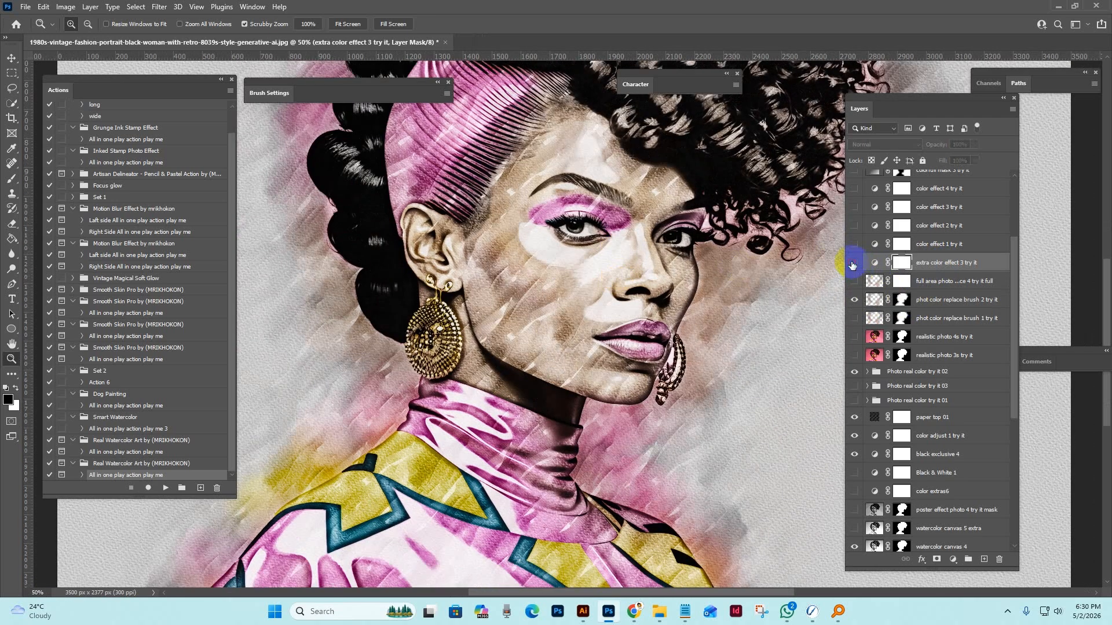
left_click(852, 263)
left_click(708, 292)
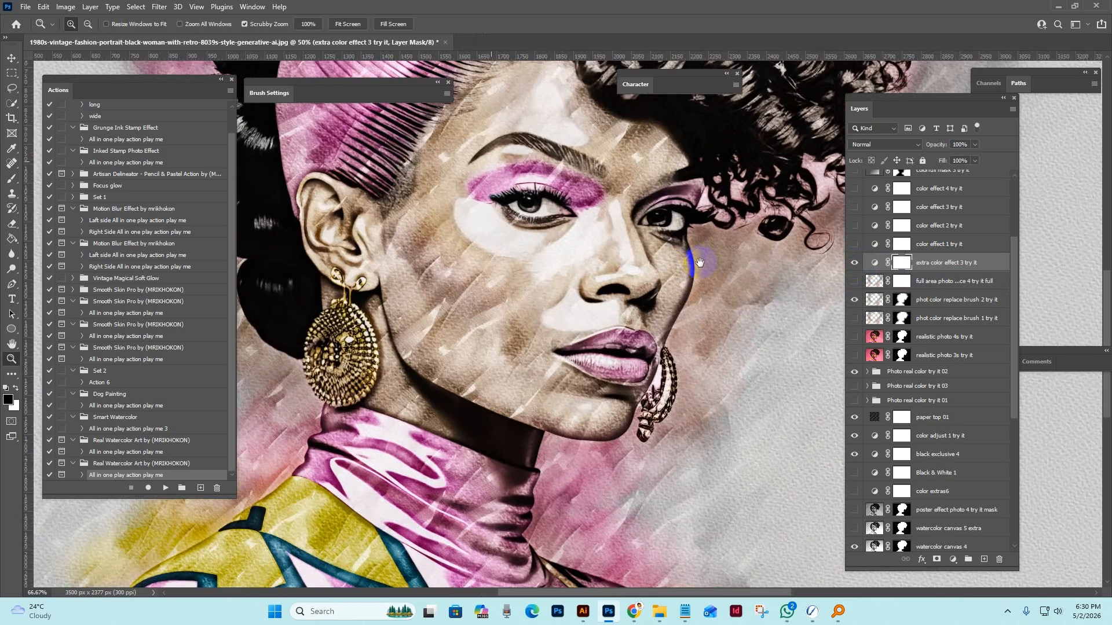
Replace the visible phot color replace brush 2 try it layer with the phot color replace brush 1 try it layer.
left_click(690, 296, "alt")
left_click(687, 315, "alt")
left_click_drag(687, 319, 660, 381)
left_click(951, 300)
left_click(949, 317)
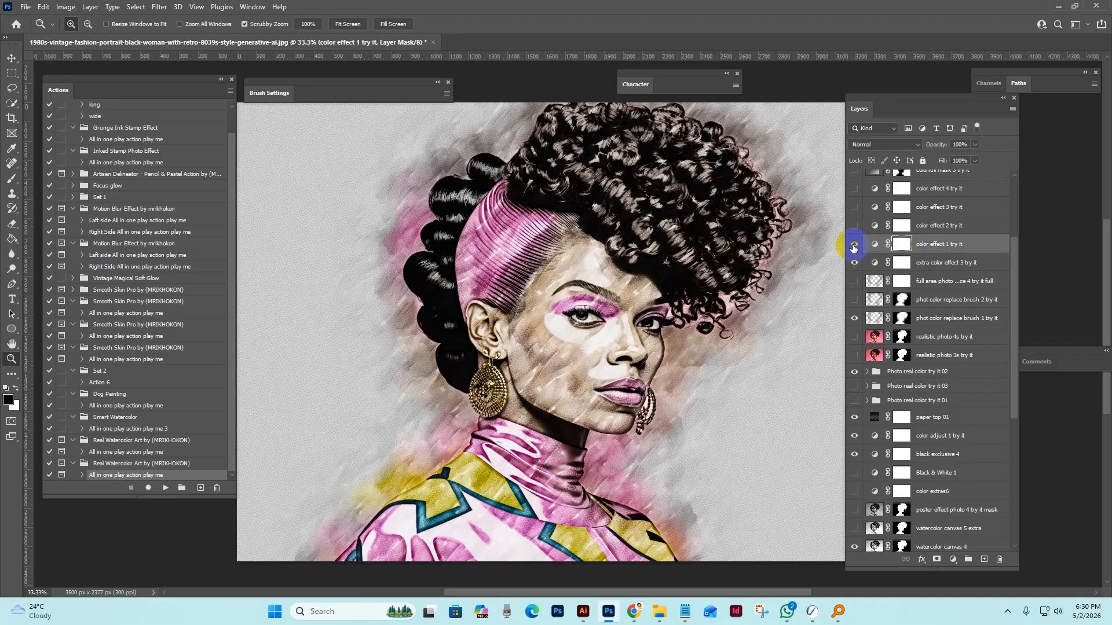
Preview the color effect 1, color effect 2 and color effect 3 try it layers one at a time.
left_click(854, 244)
scroll(854, 260, "up", 2)
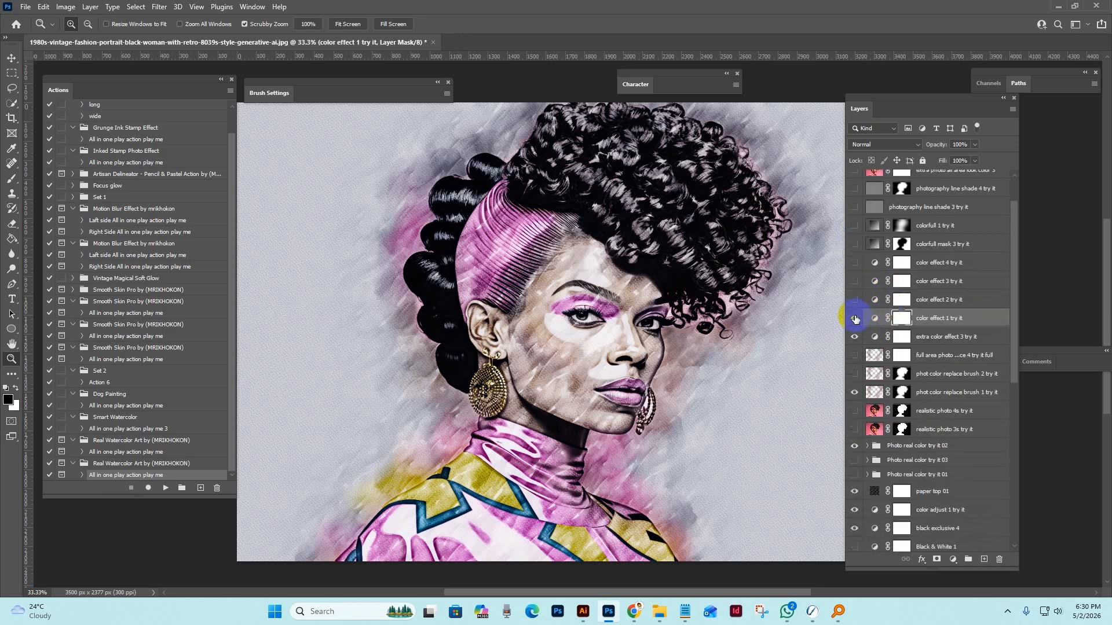
left_click(848, 300)
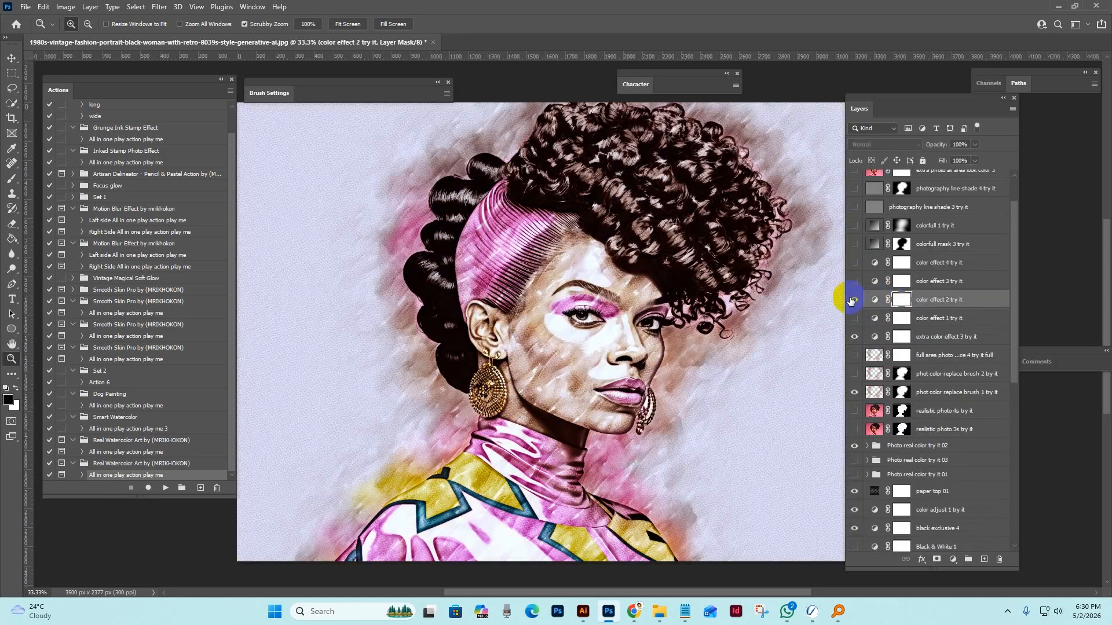
left_click(875, 281)
left_click(854, 280)
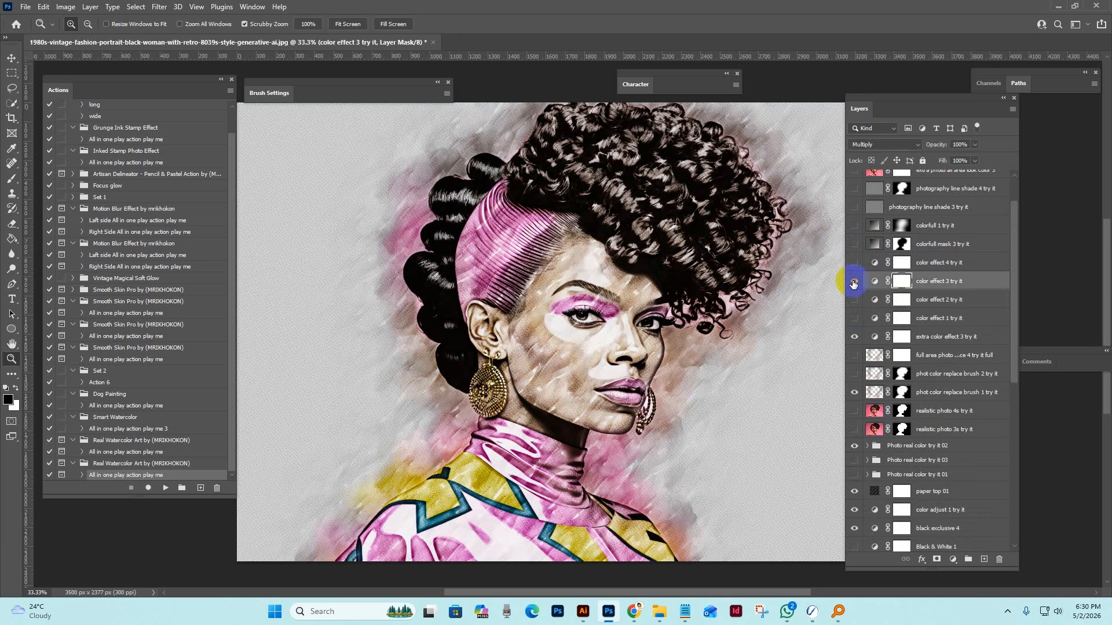
left_click(854, 281)
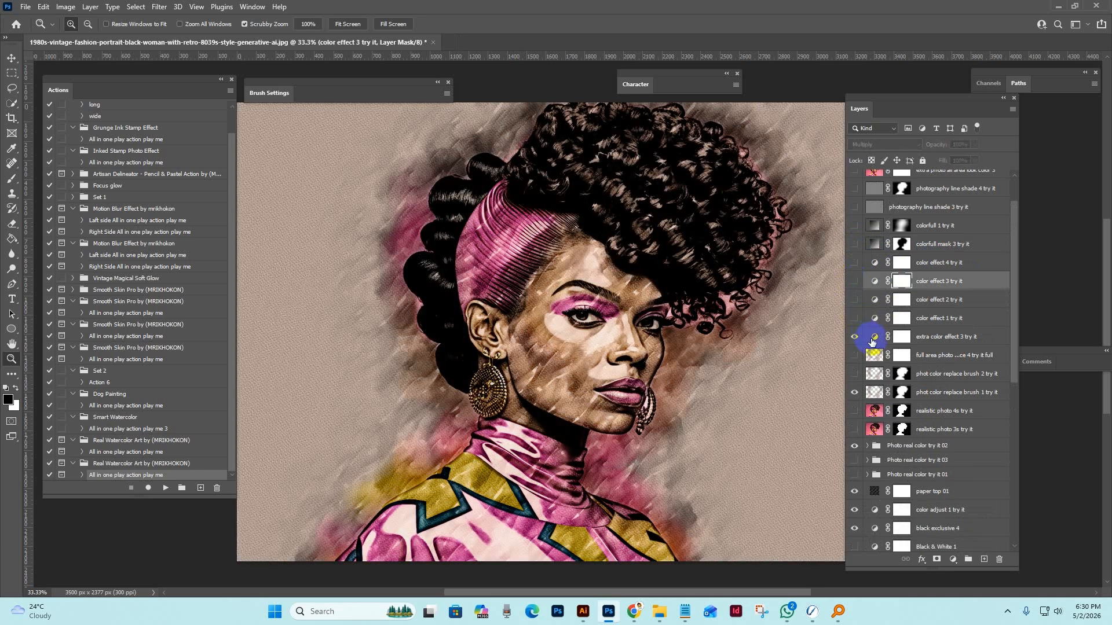
Hide the extra color effect 3 try it layer, and show the realistic photo 3s try it layer.
left_click(868, 340)
left_click(853, 337)
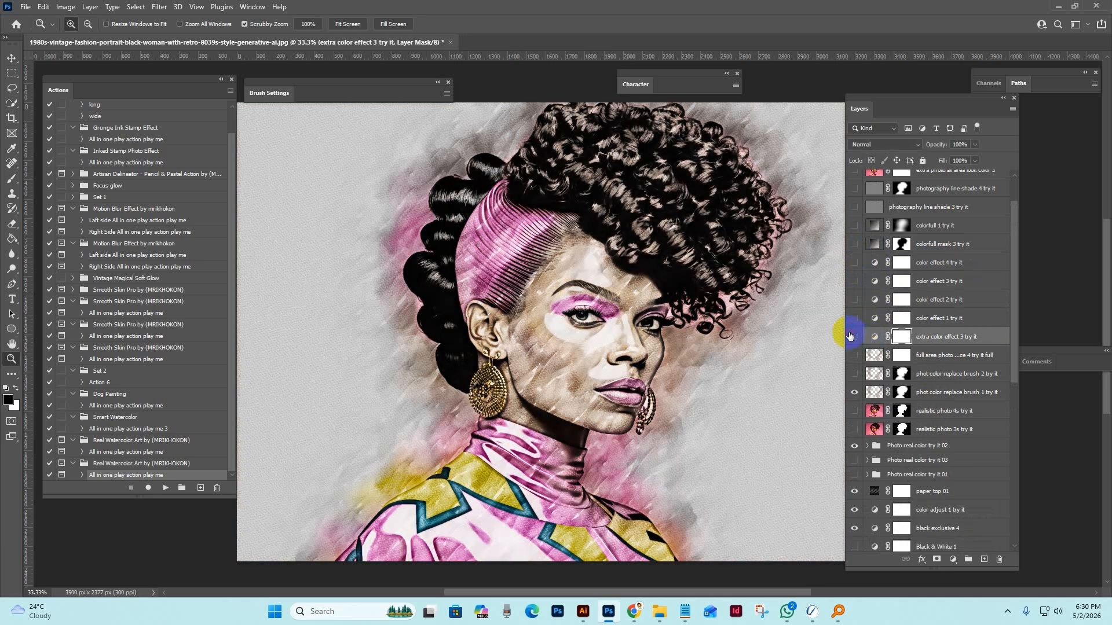
left_click(872, 430)
left_click(867, 392)
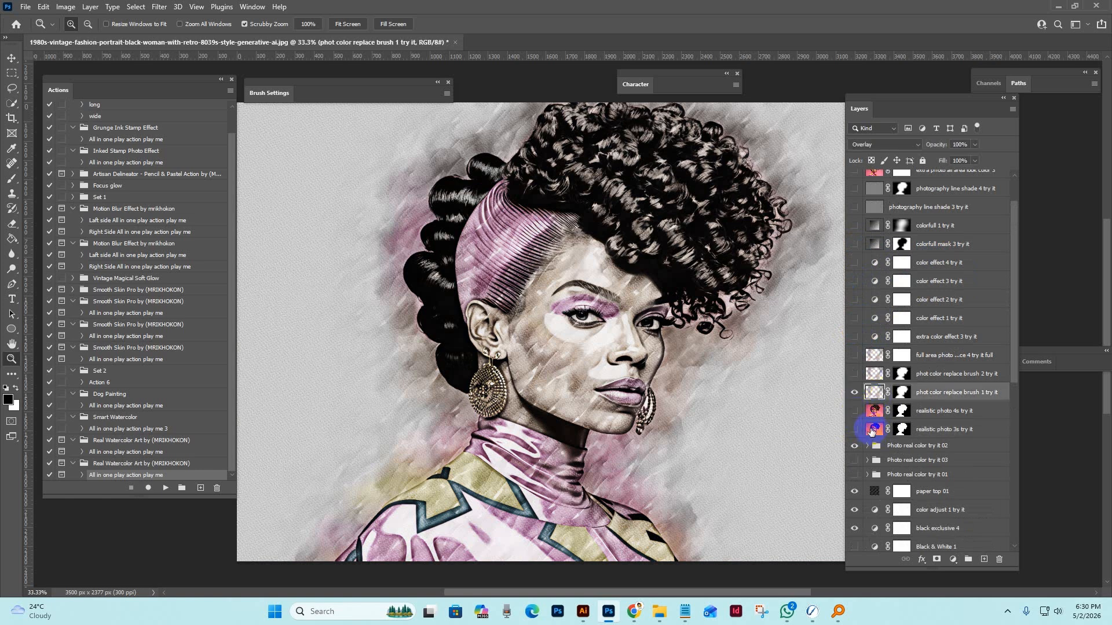
left_click(871, 432)
left_click(855, 430)
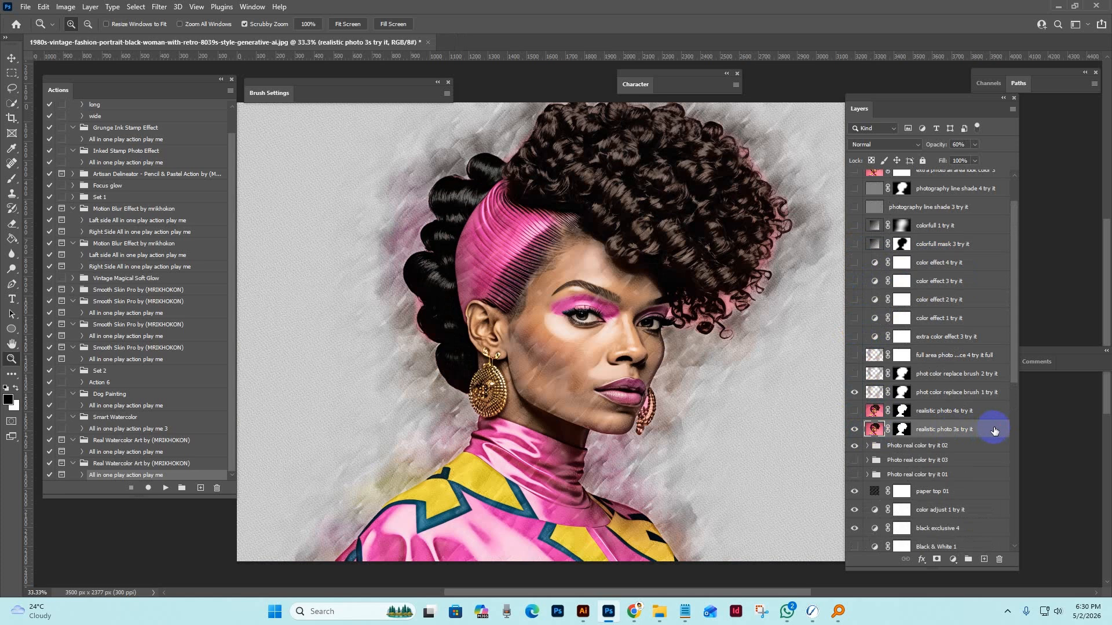
Zoom in on the face and set the opacity of the realistic photo 3s try it layer to 53%.
left_click(566, 379)
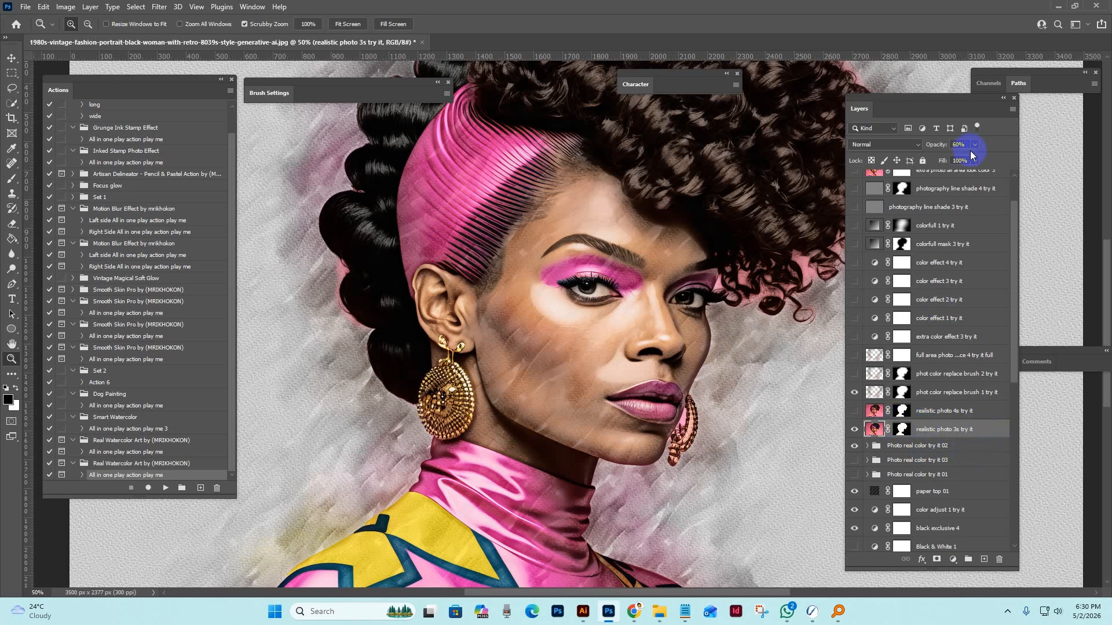
left_click_drag(975, 159, 962, 161)
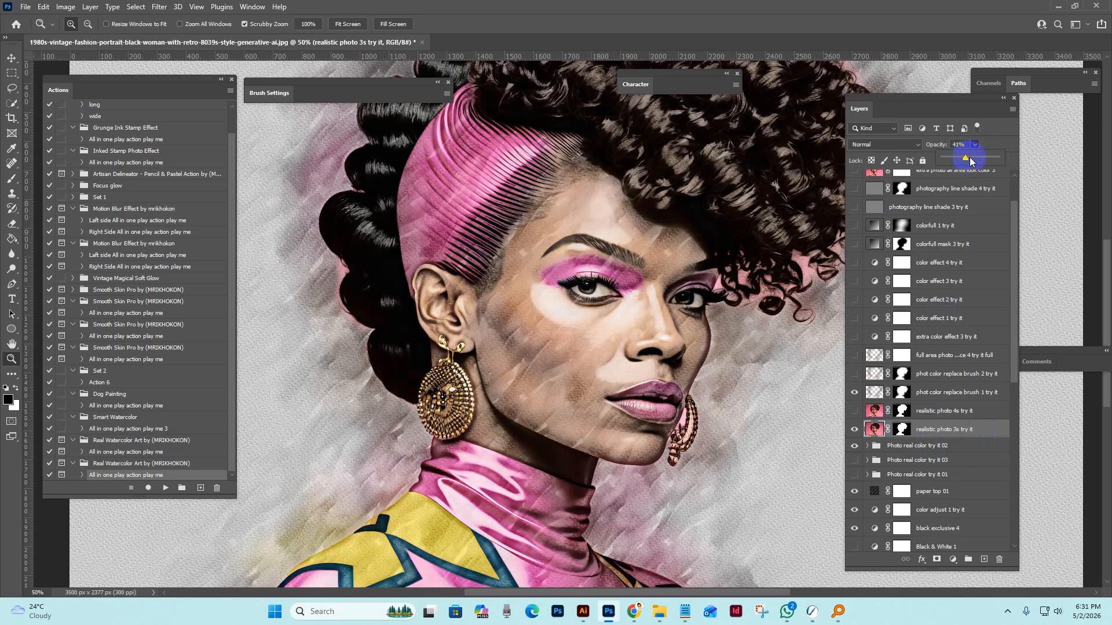
left_click_drag(988, 156, 972, 156)
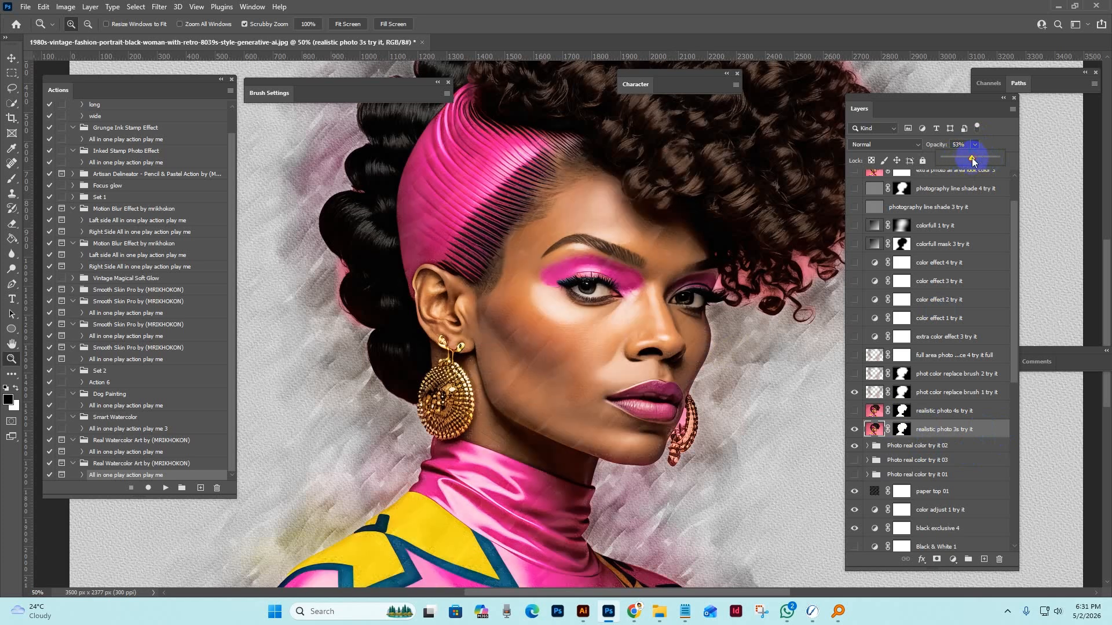
Show the realistic photo 4s try it layer instead of realistic photo 3s, set its opacity to 45%, and hide it again.
left_click(854, 411)
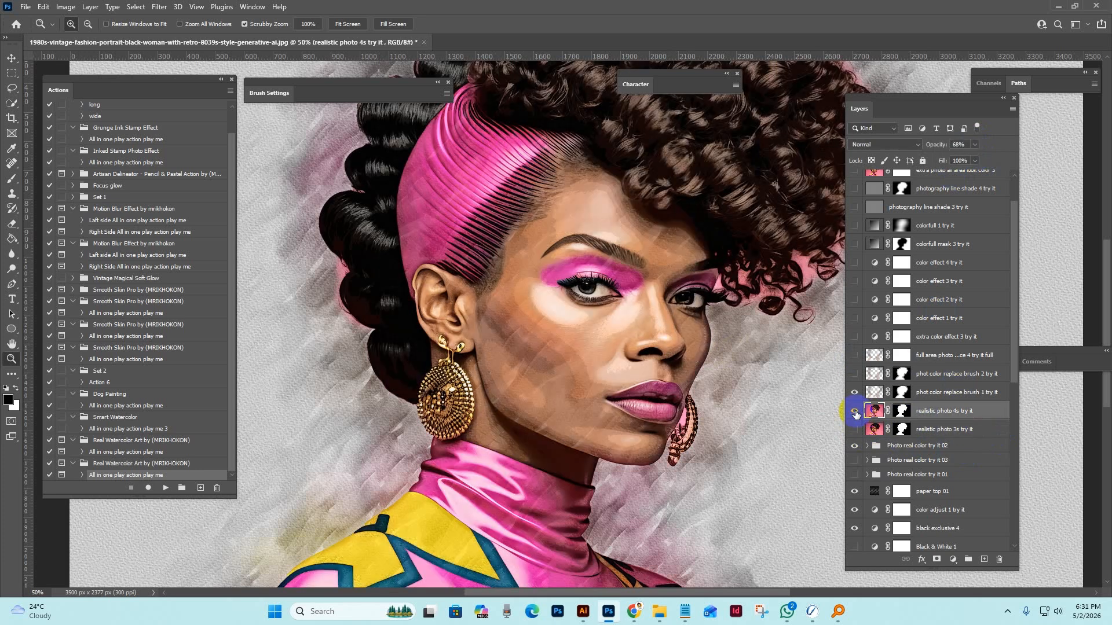
left_click(974, 145)
left_click_drag(979, 157, 962, 159)
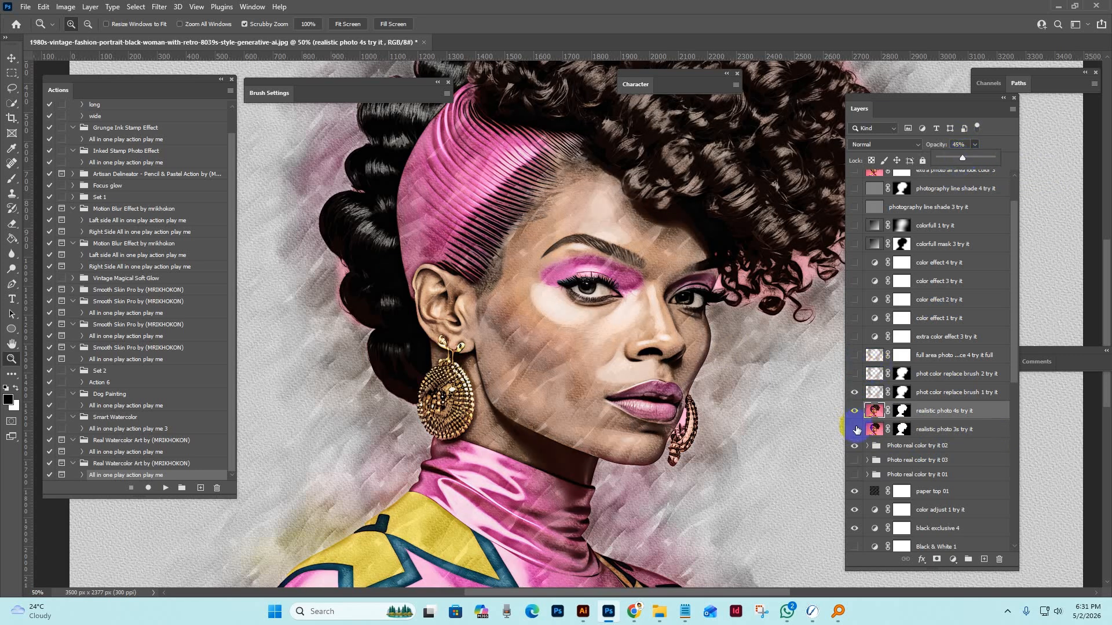
left_click(854, 411)
Show the colorfull mask 3 try it layer, examine its colors across the background, and hide it again.
scroll(951, 277, "up", 1)
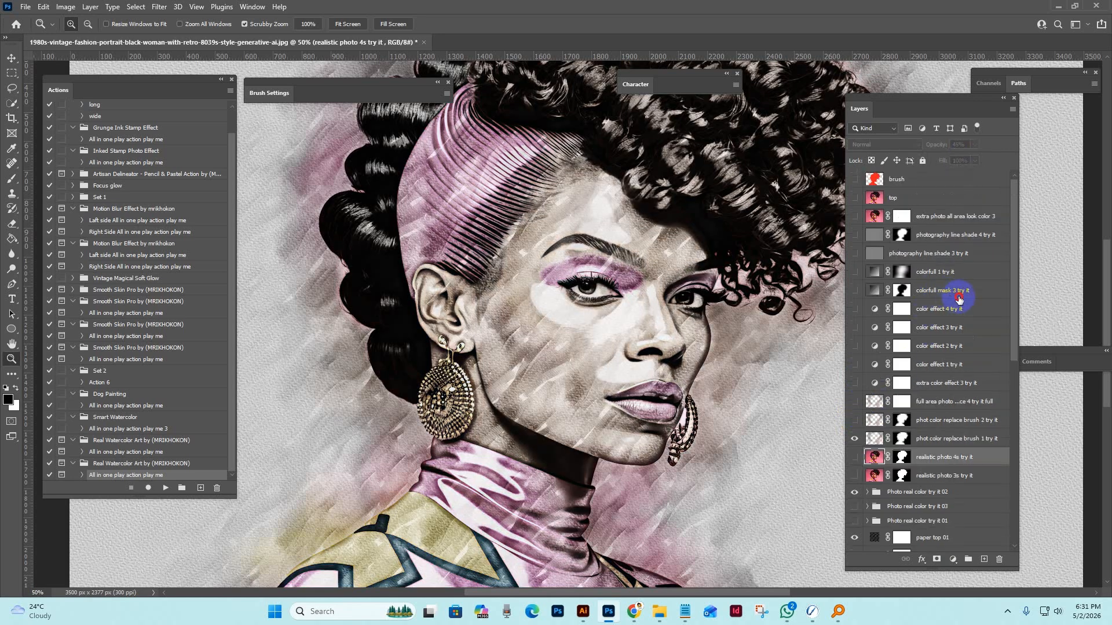
left_click(958, 298)
left_click(854, 292)
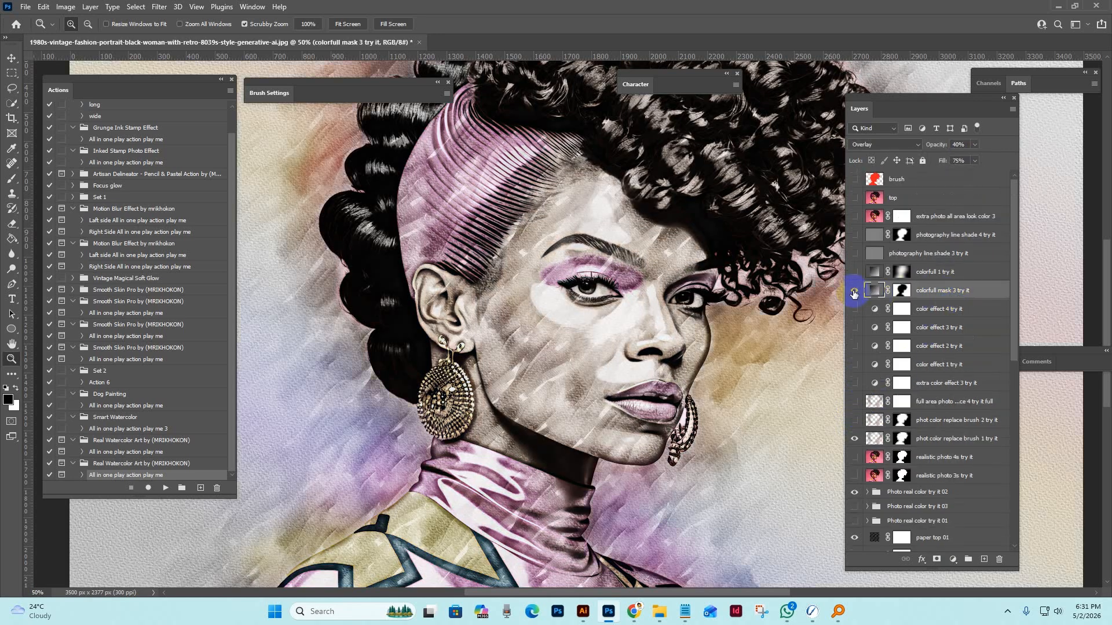
left_click(660, 290, "alt")
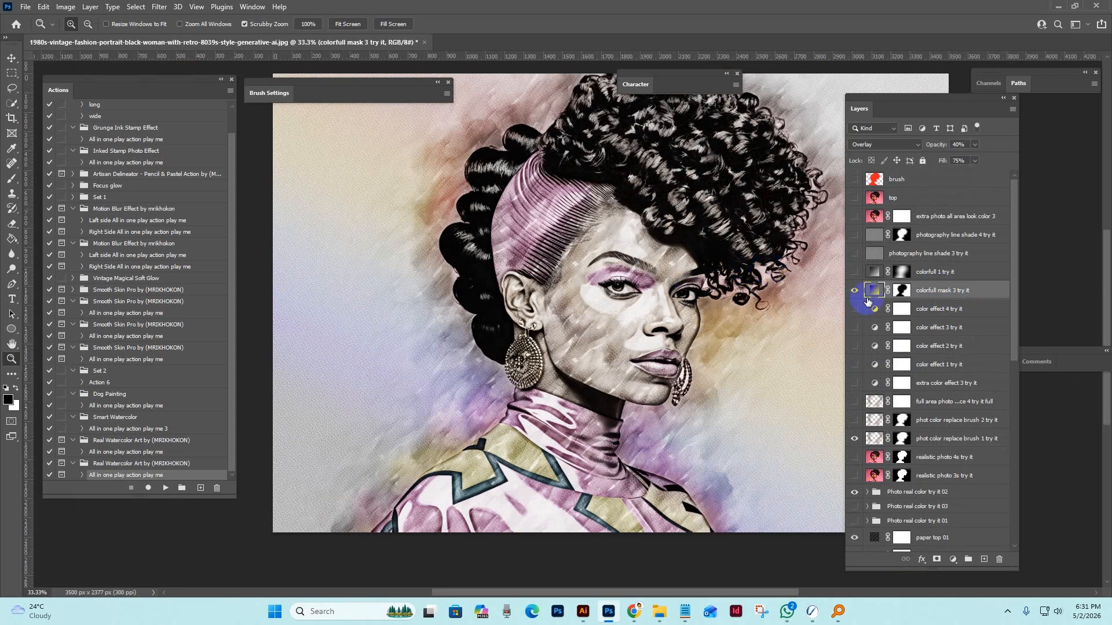
left_click(854, 290)
Preview the photography line shade 3 try it layer on the face, followed by the photography line shade 4 try it layer.
left_click(903, 253)
left_click(854, 253)
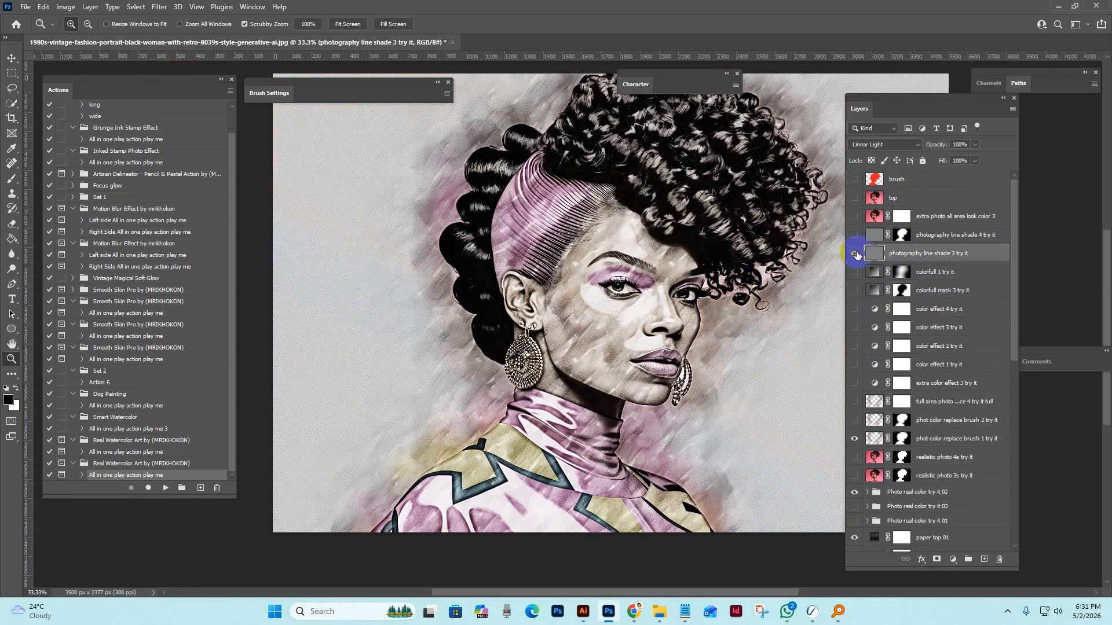
left_click(857, 254)
left_click(856, 252)
left_click(715, 311)
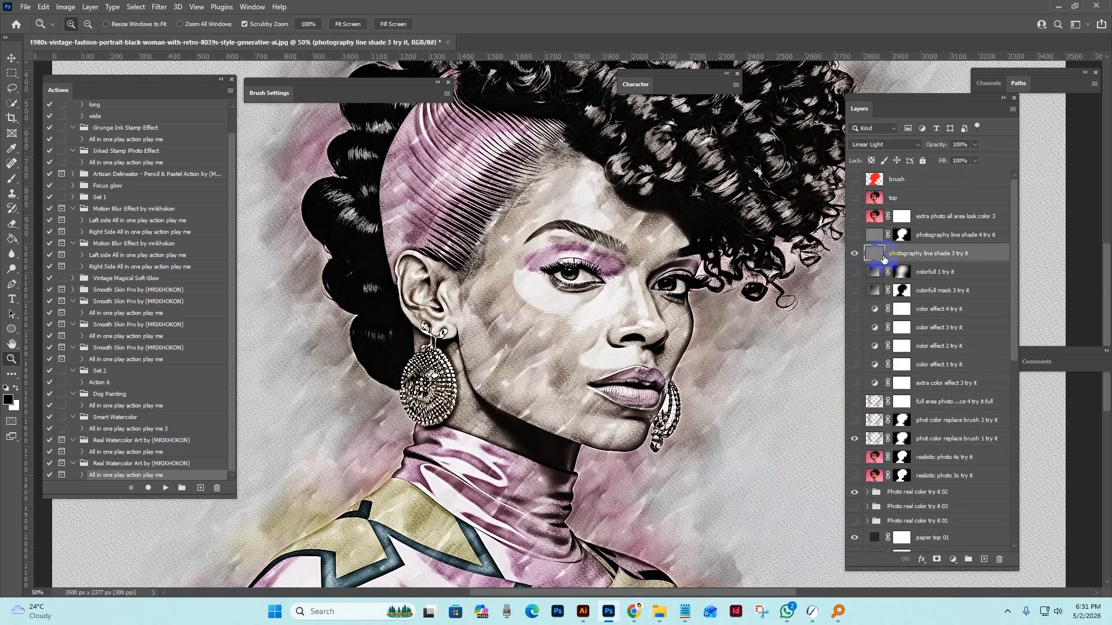
left_click(854, 253)
left_click(875, 234)
left_click(854, 235)
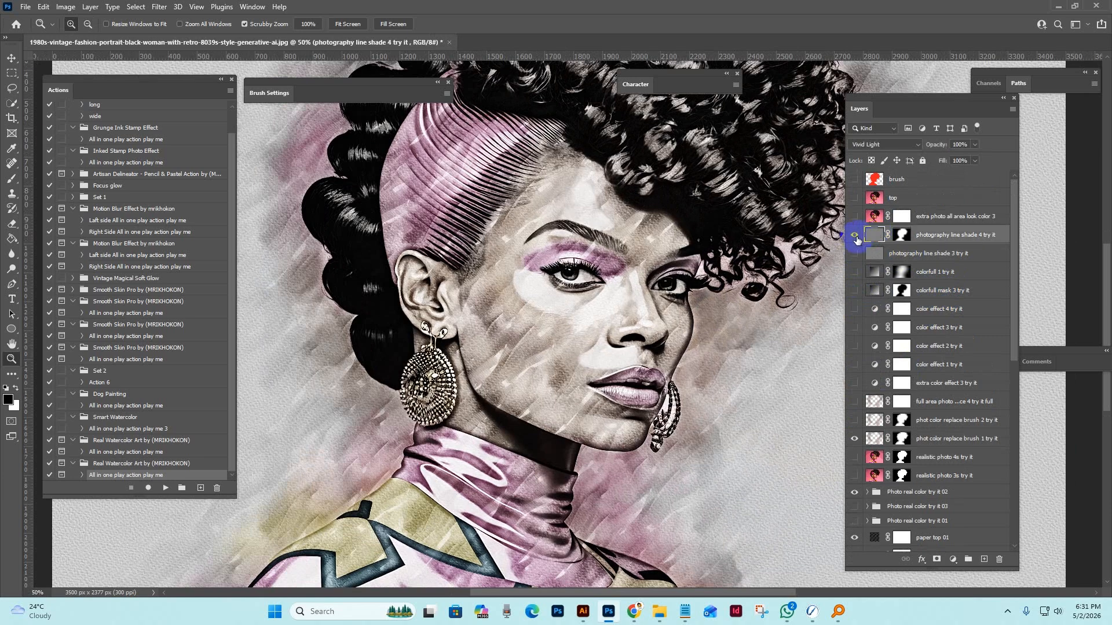
left_click(855, 235)
Show the extra photo all area look color 3 layer, examine its tint over the whole portrait, and hide it again.
left_click(866, 220)
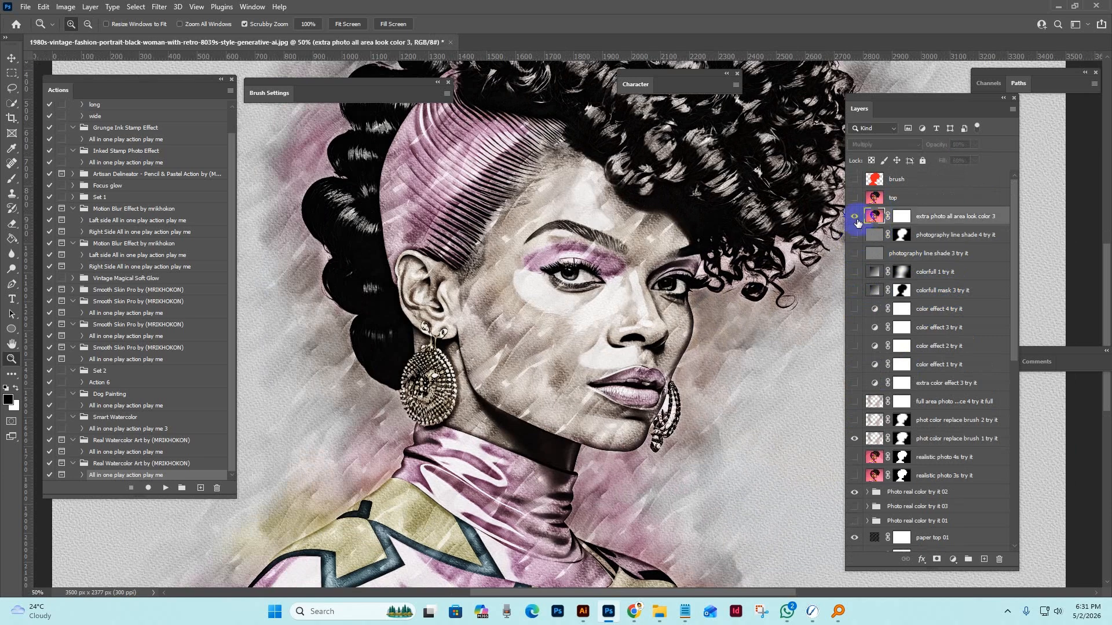
left_click(855, 216)
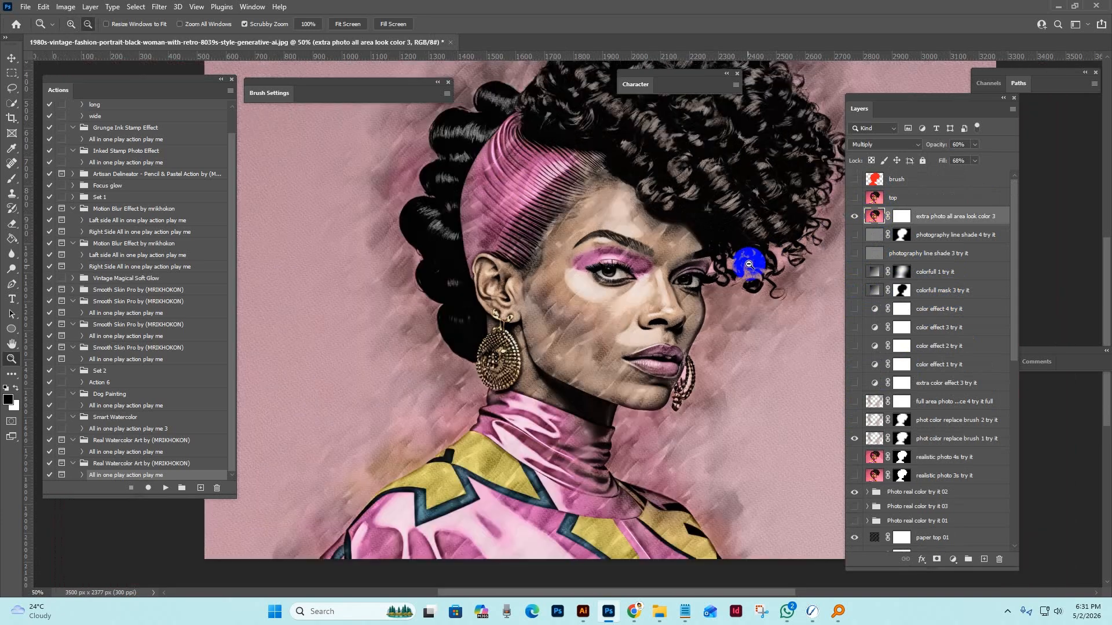
left_click(747, 263, "alt")
left_click_drag(742, 274, 688, 316)
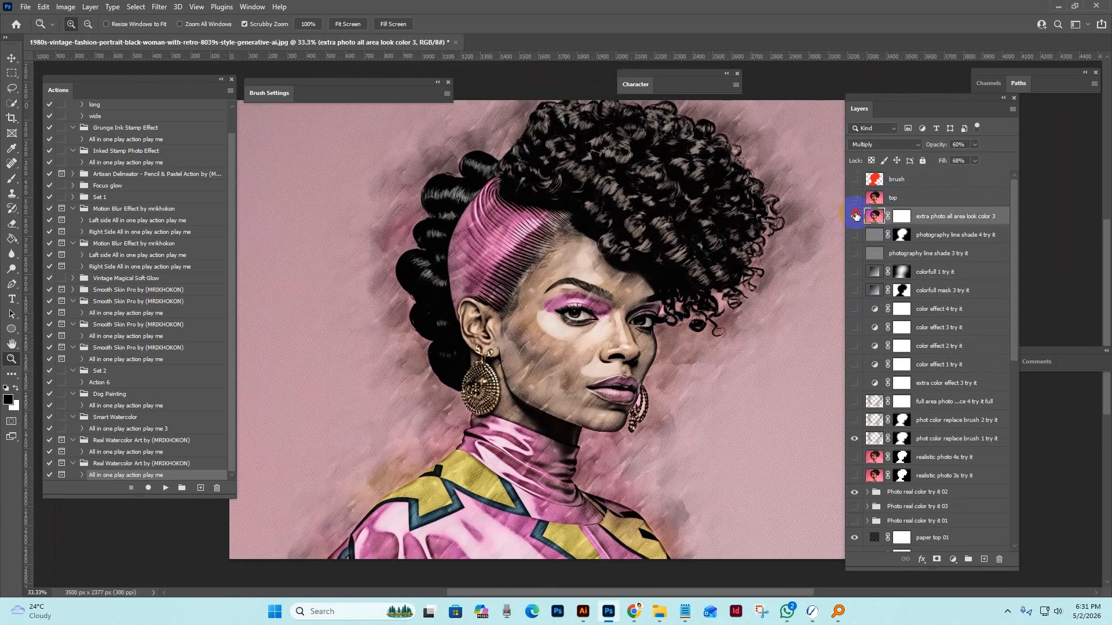
left_click(856, 216)
Select the colorfull mask 3 try it layer and examine the watercolor portrait's face and hair up close.
left_click(875, 290)
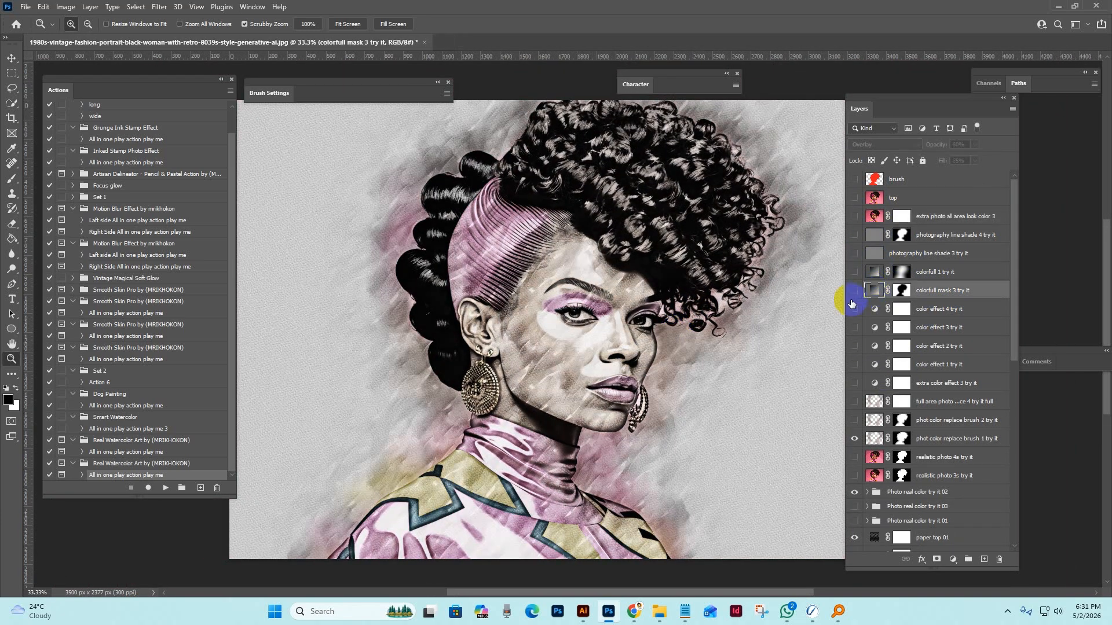
left_click(711, 307)
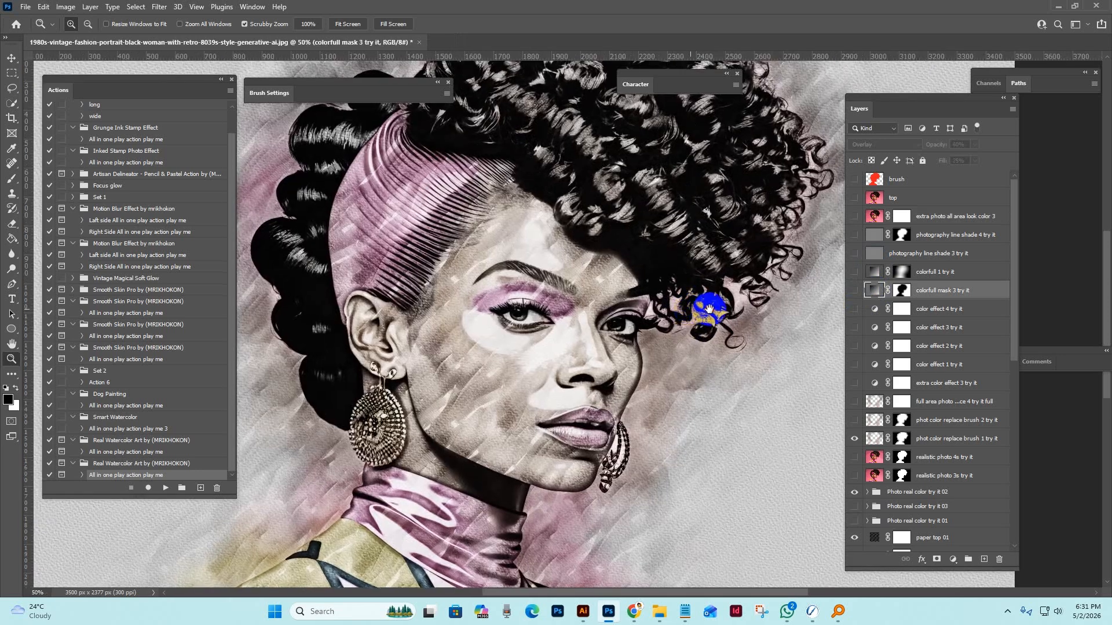
left_click_drag(709, 309, 723, 309)
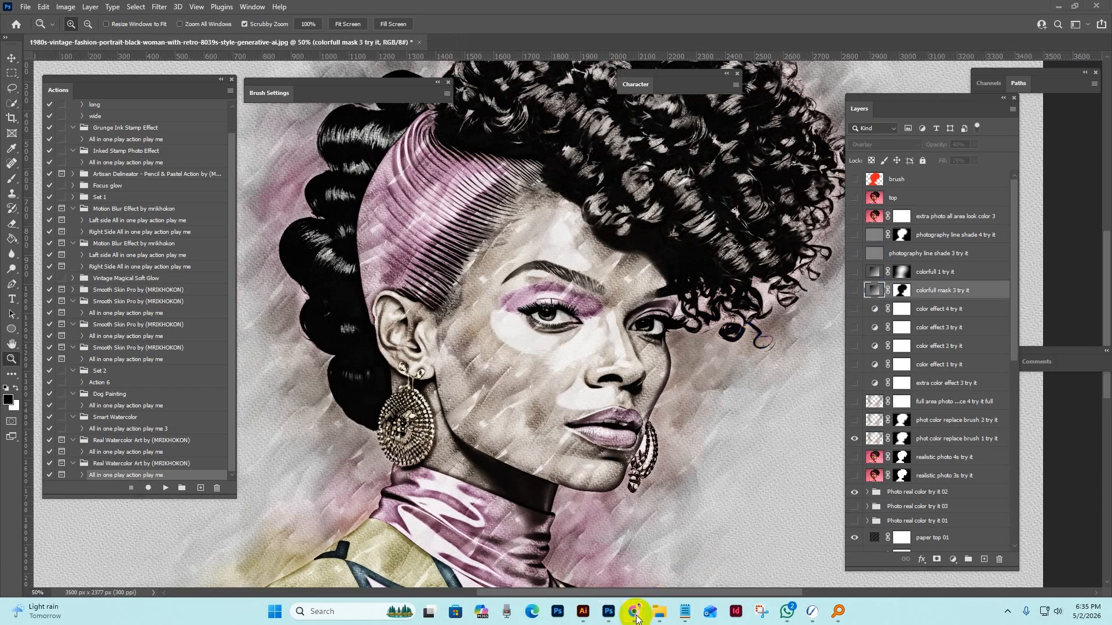
Switch to Chrome and browse the MRI STUDIO shop on Creative Market, its Creative Fabrica designer page, and the GraphicRiver portfolio.
mouse_move(634, 611)
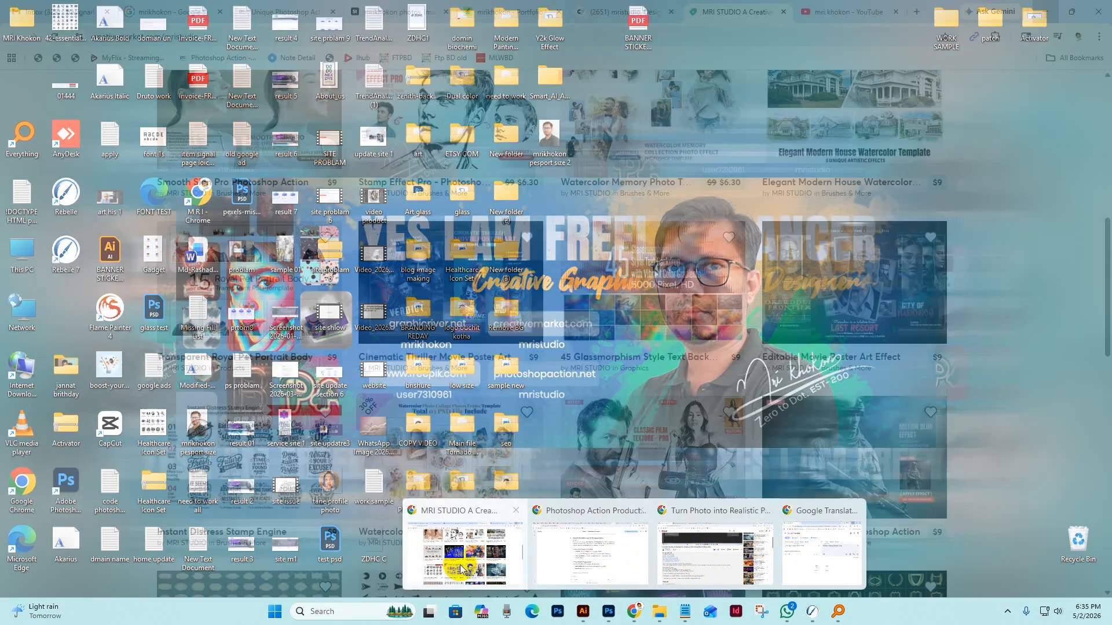
left_click(462, 565)
scroll(994, 383, "up", 5)
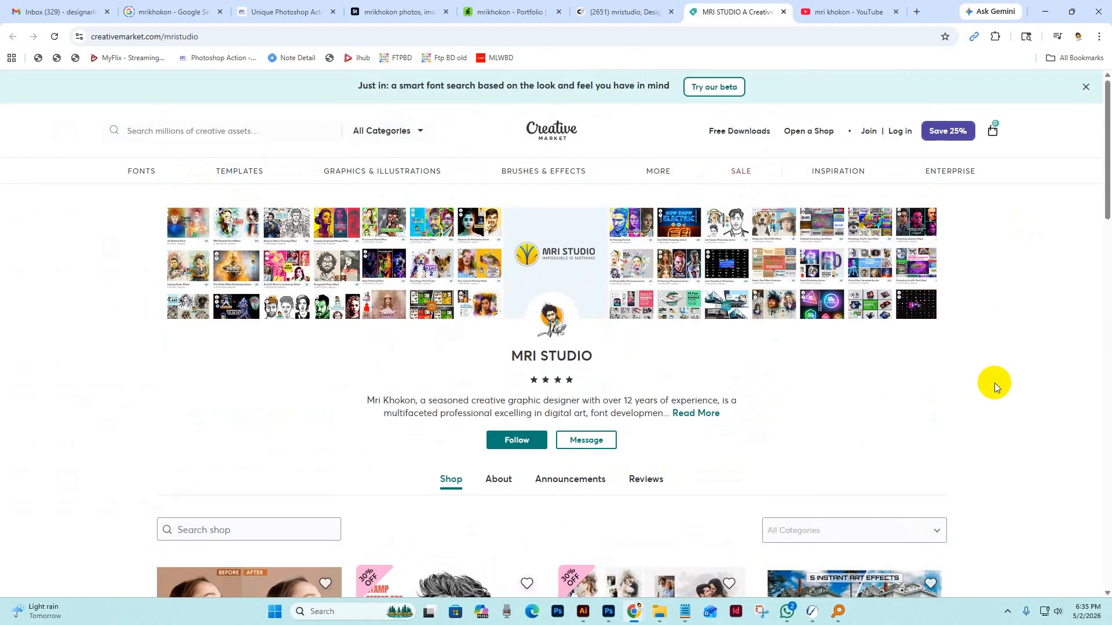
scroll(994, 382, "down", 3)
scroll(996, 377, "down", 2)
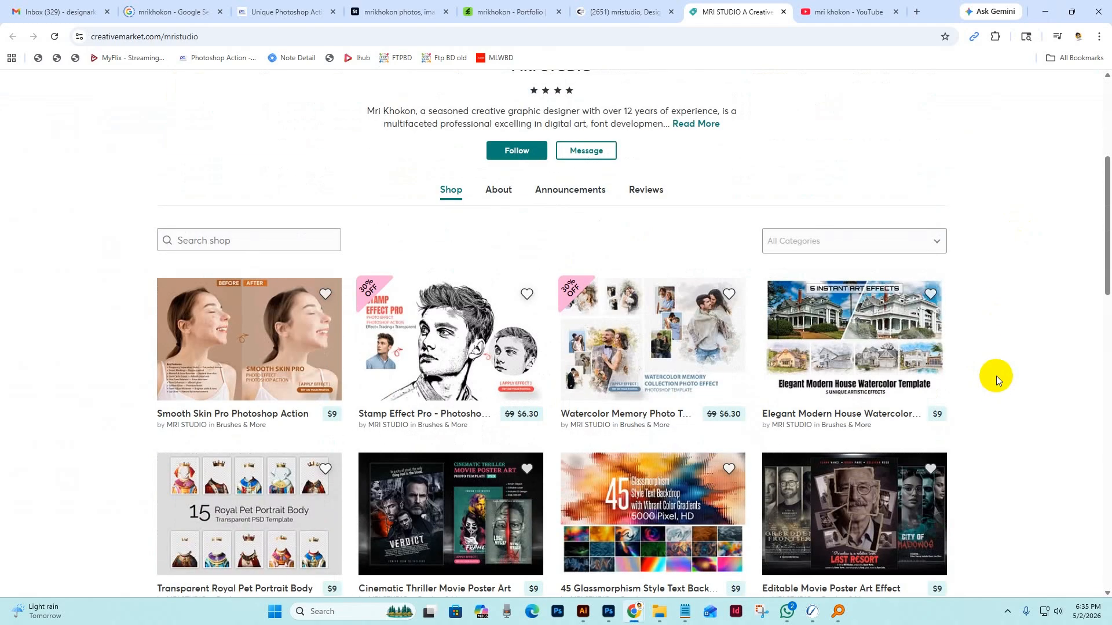
scroll(996, 377, "up", 2)
left_click(620, 13)
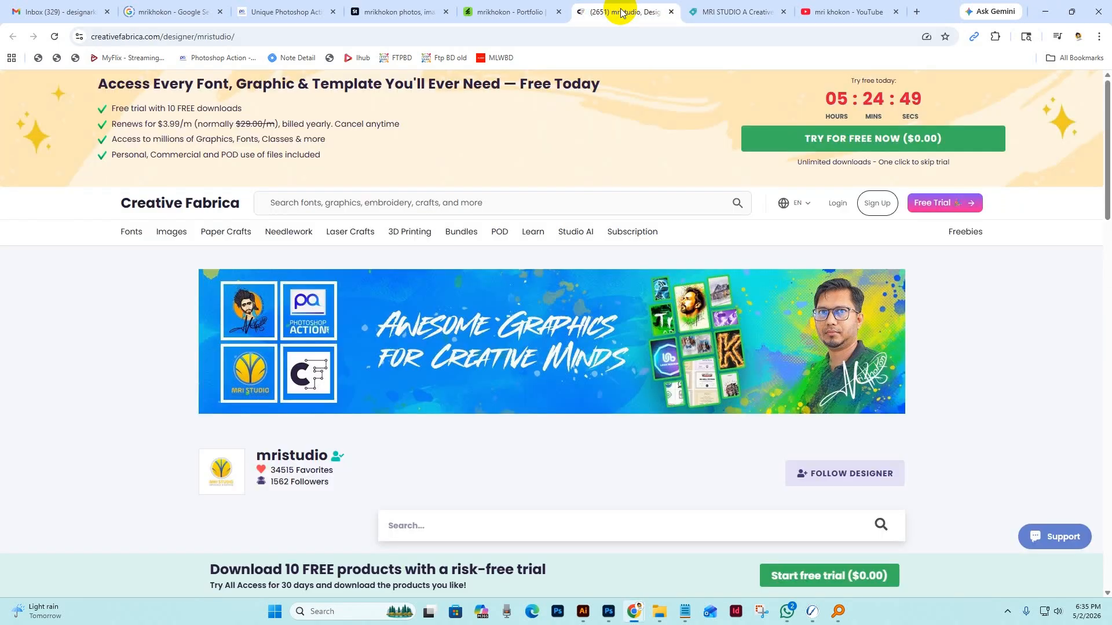
scroll(948, 399, "down", 3)
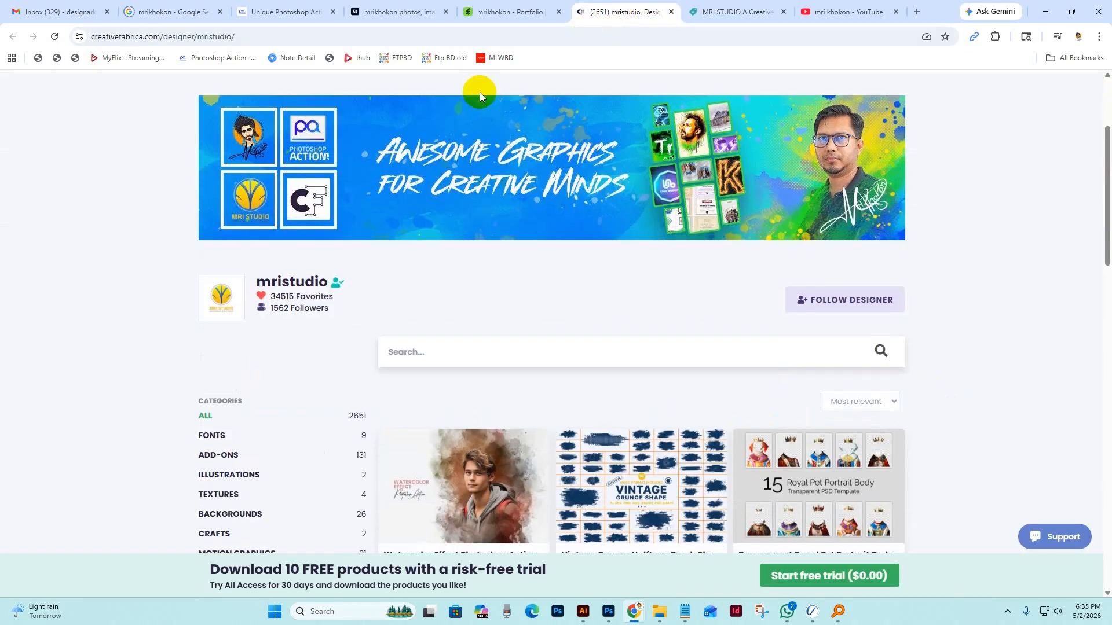
left_click(485, 10)
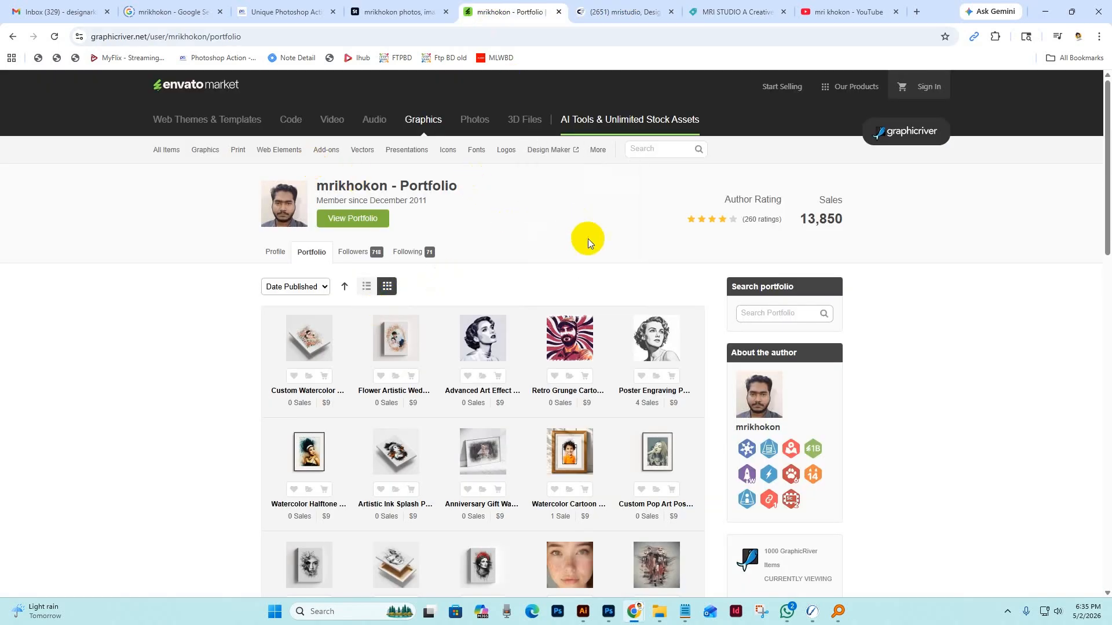
Browse the creator's Adobe Stock contributor portfolio and the video list of the creator's YouTube channel.
left_click(399, 11)
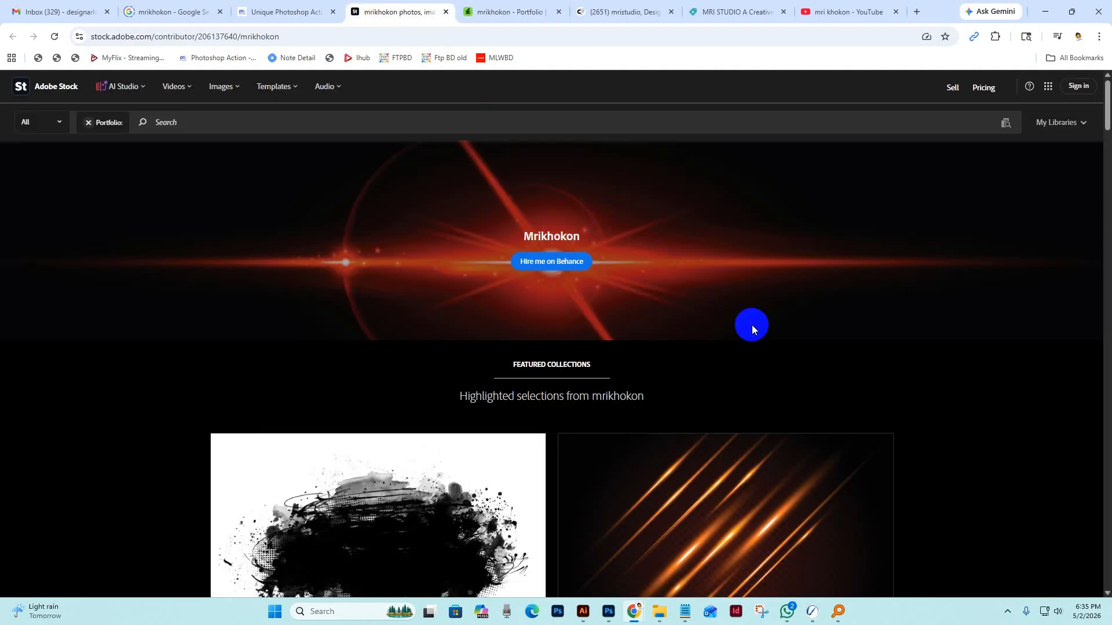
scroll(752, 329, "down", 2)
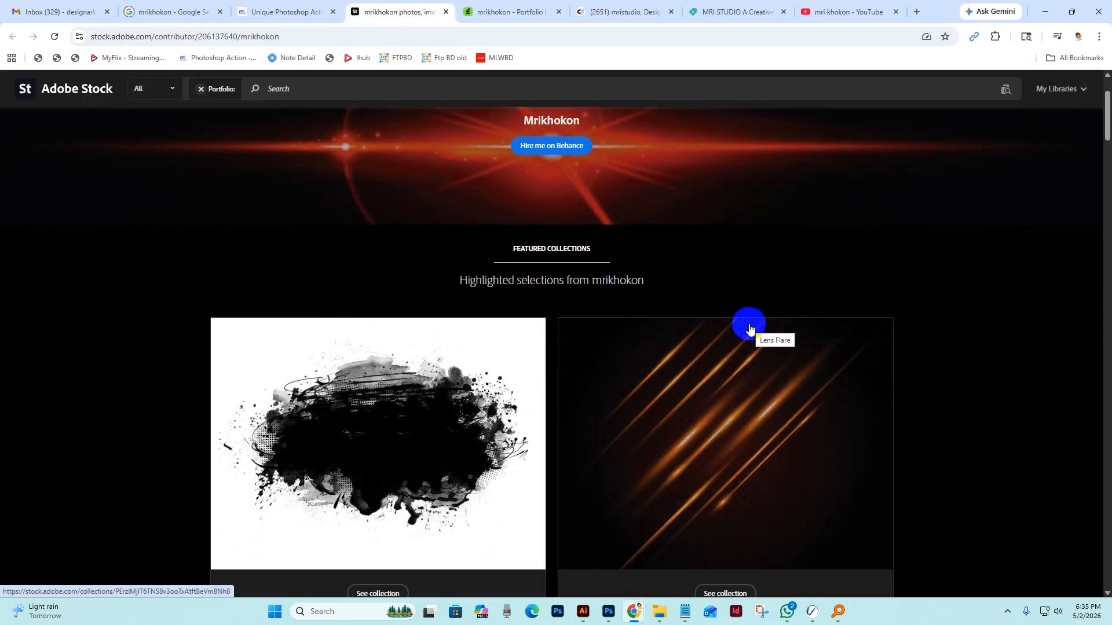
scroll(649, 307, "down", 10)
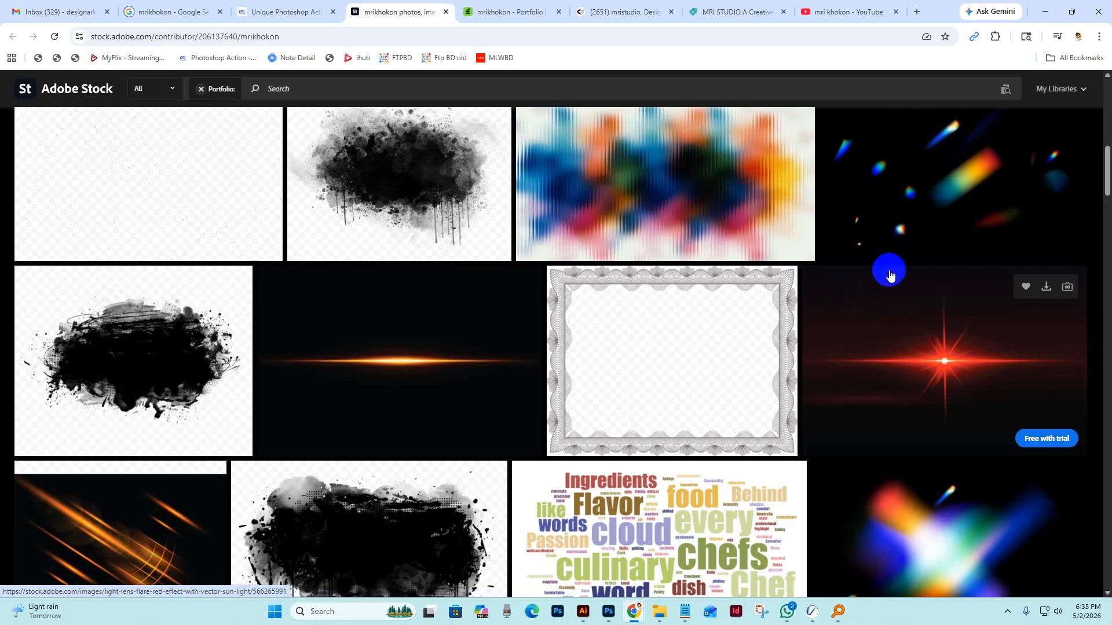
left_click(849, 13)
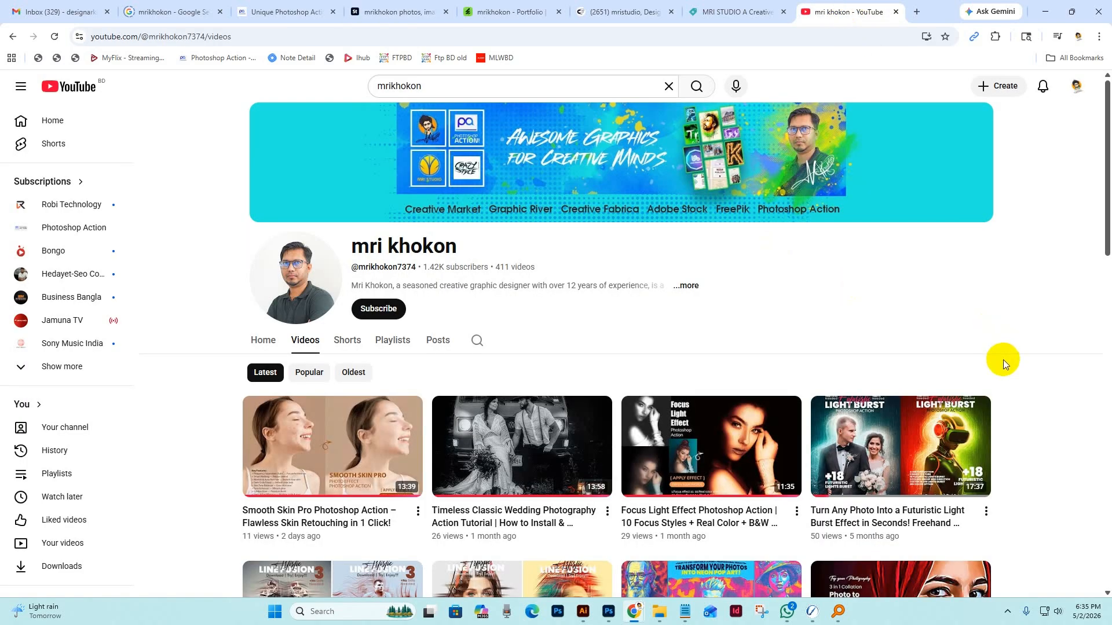
scroll(1003, 359, "down", 1)
Browse the featured and popular items on the photoshopaction.net home page and return to the watercolor portrait in Photoshop.
left_click(279, 12)
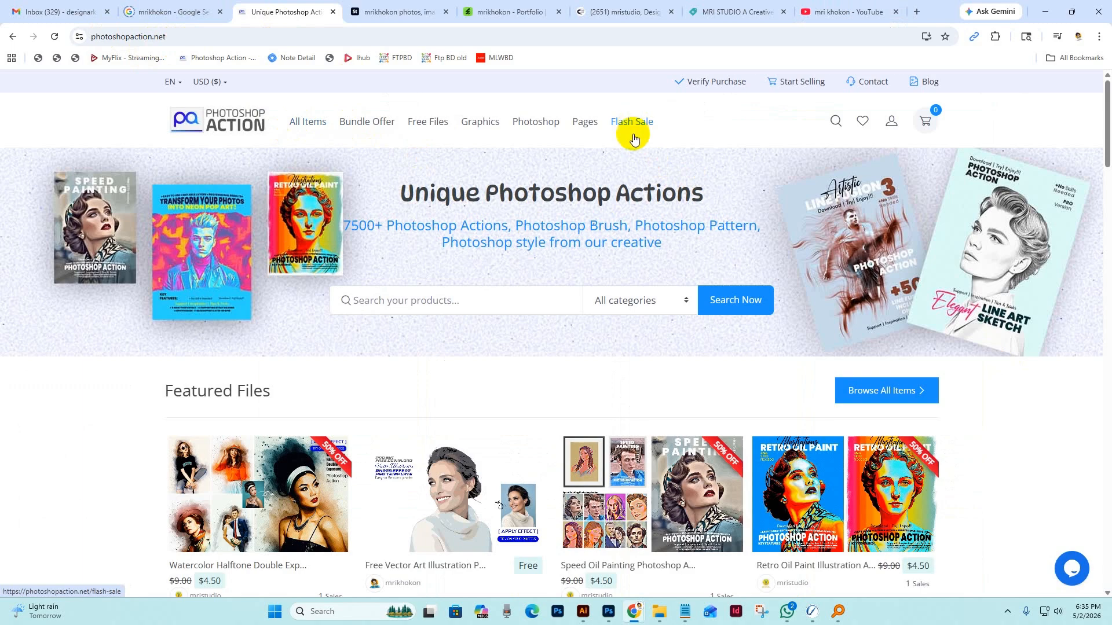
scroll(642, 226, "down", 5)
scroll(642, 226, "down", 4)
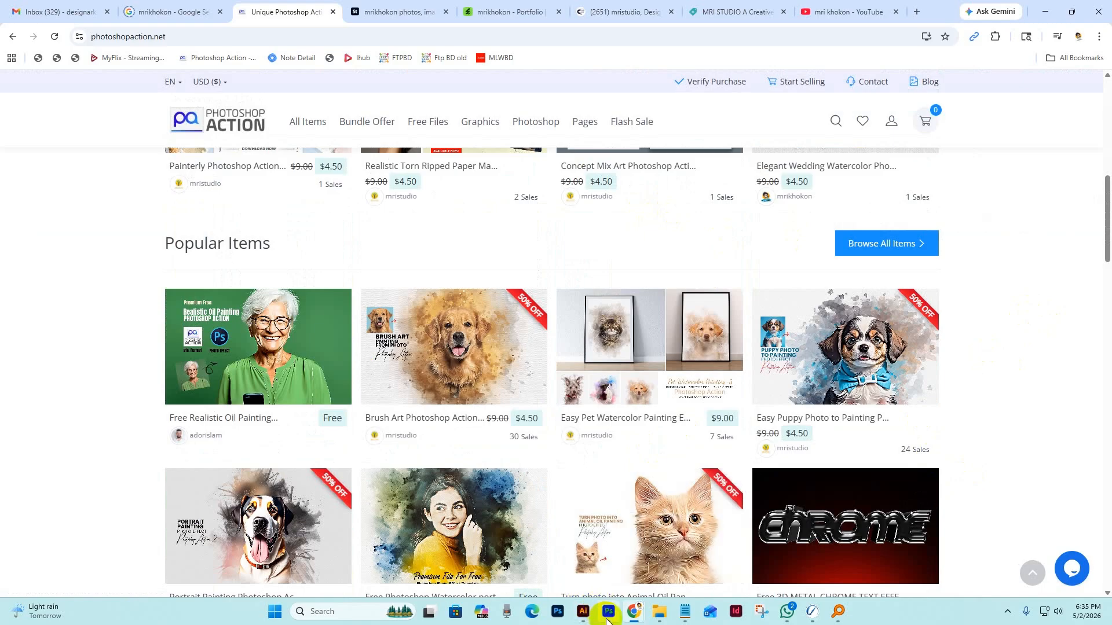
left_click(608, 612)
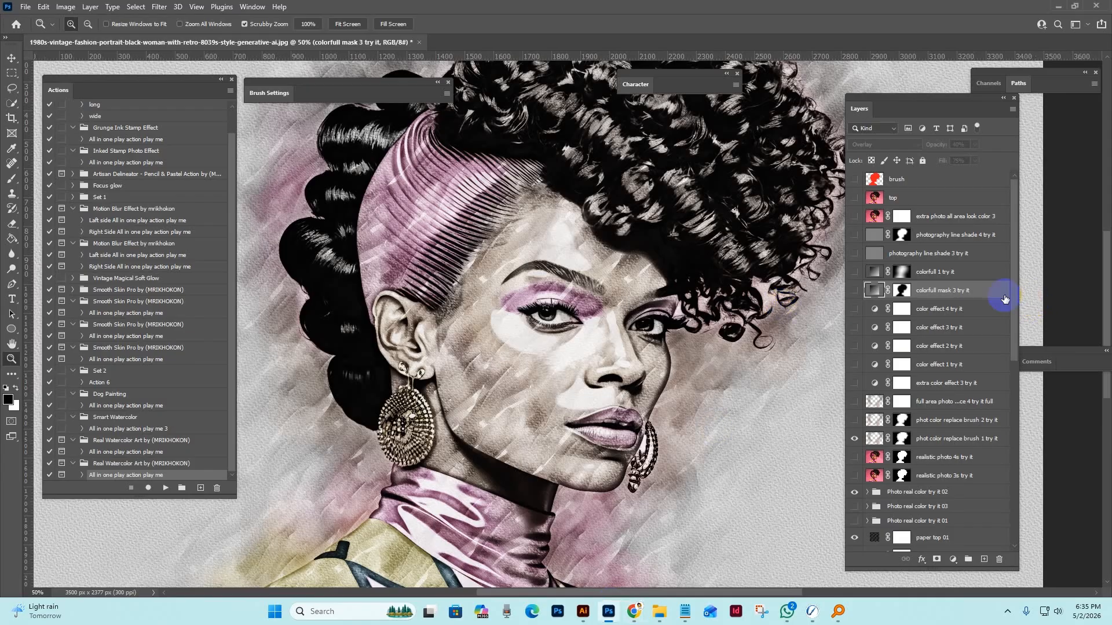